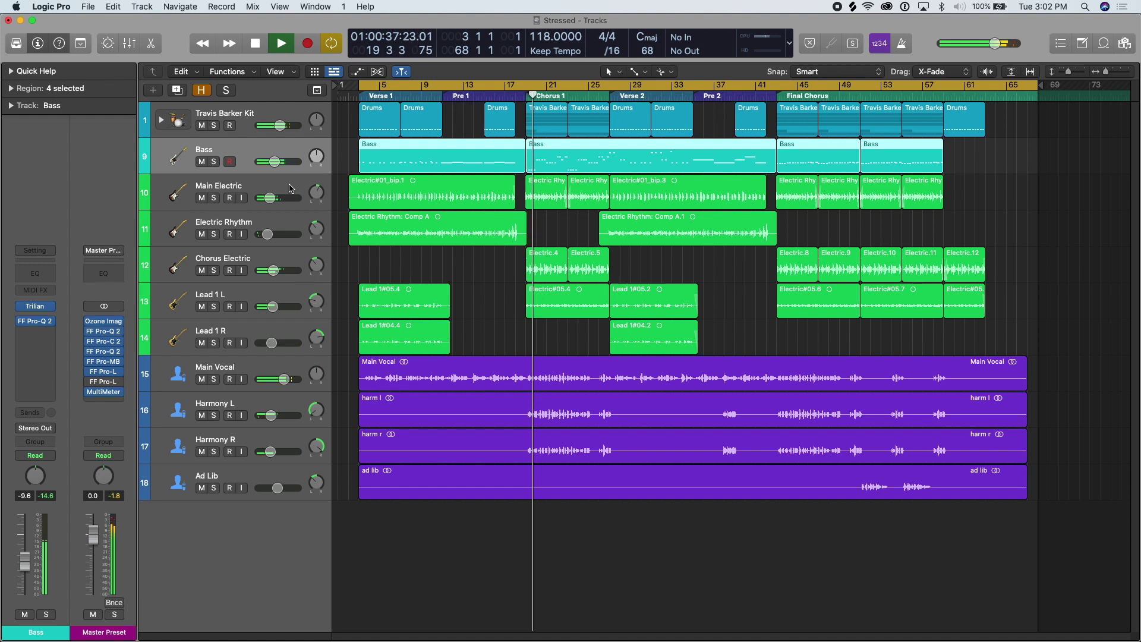
{"action": "left_click", "coordinate": [295, 219]}
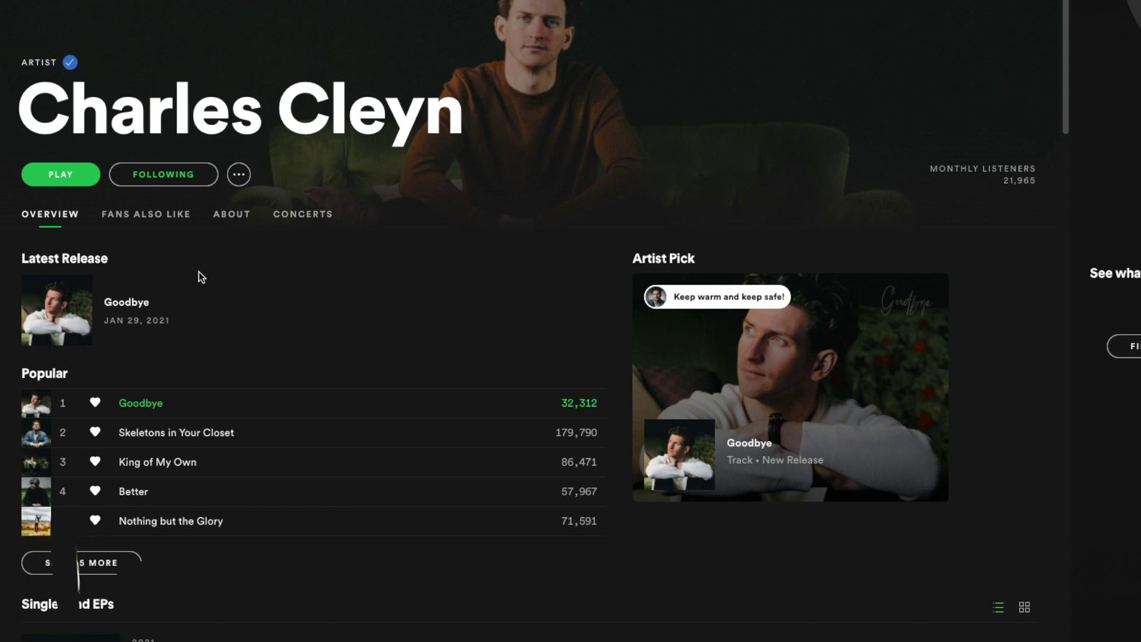
{"action": "scroll", "coordinate": [17, 297], "scroll_direction": "down", "scroll_amount": 3}
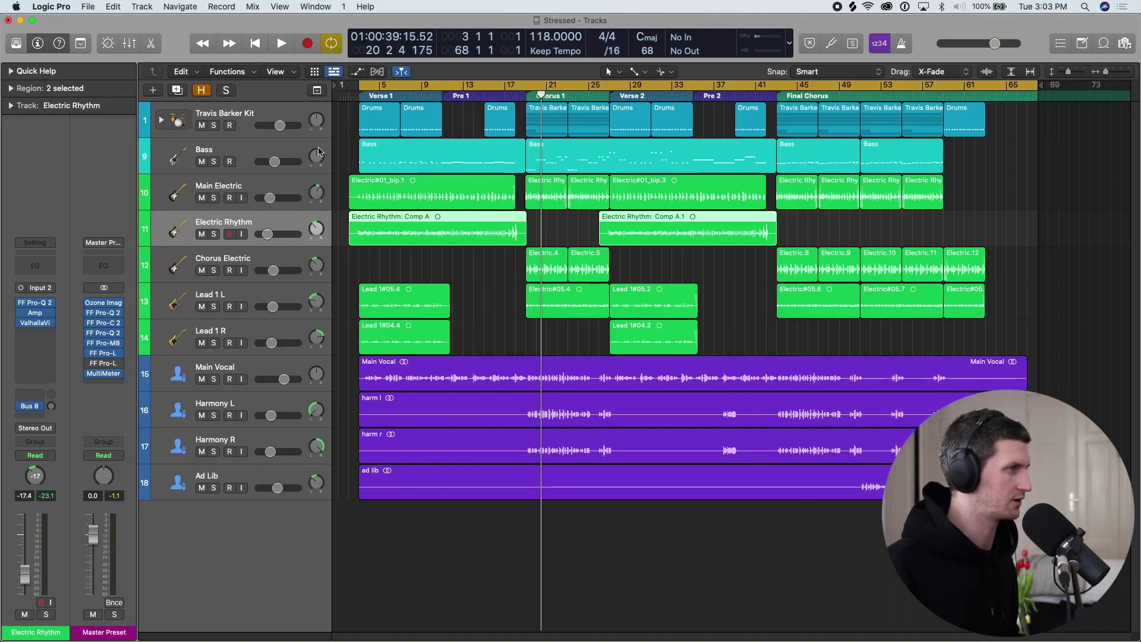
Step: Expand the Travis Barker Kit track stack and look through its Kick, Snare, Open, Crash and Snaps tracks
{"action": "left_click", "coordinate": [277, 111]}
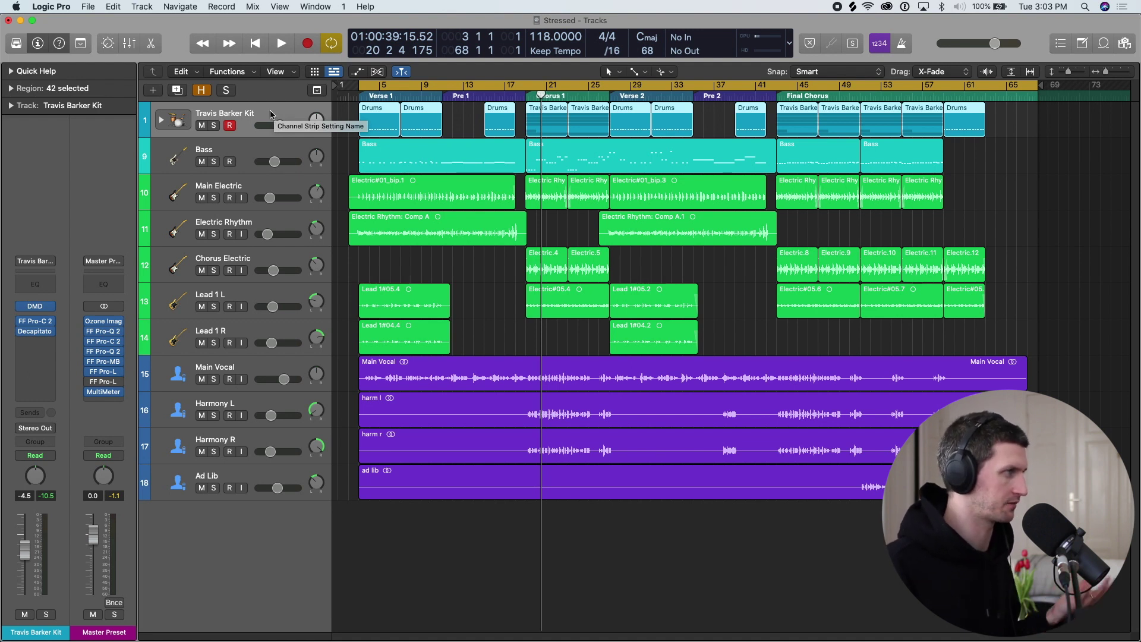
{"action": "left_click", "coordinate": [162, 121]}
{"action": "left_click", "coordinate": [233, 153]}
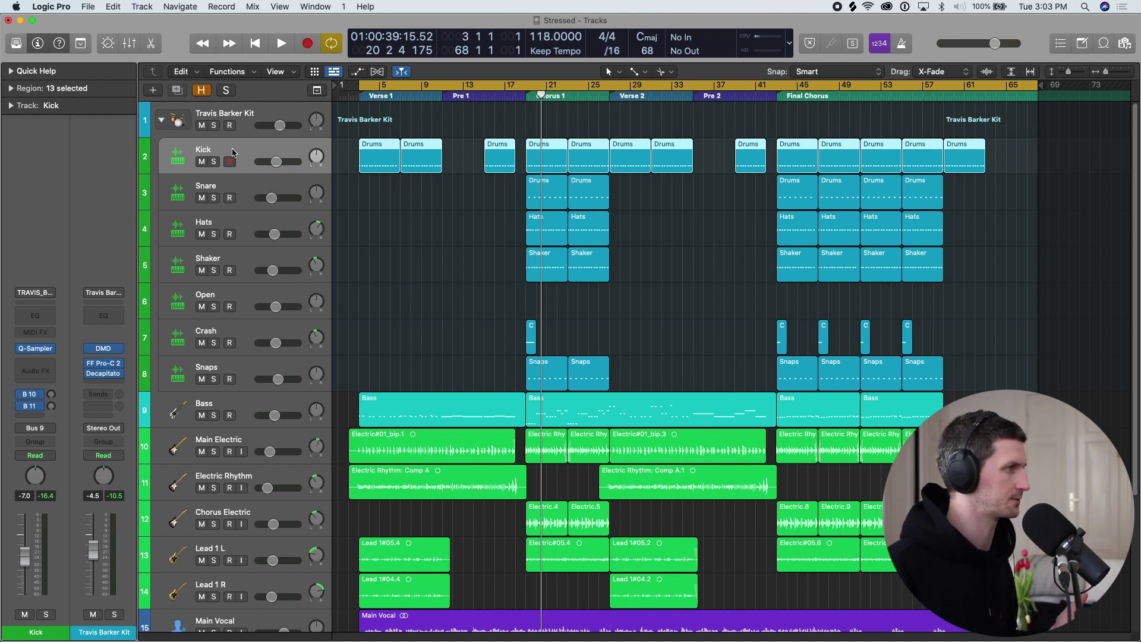
{"action": "left_click", "coordinate": [241, 182]}
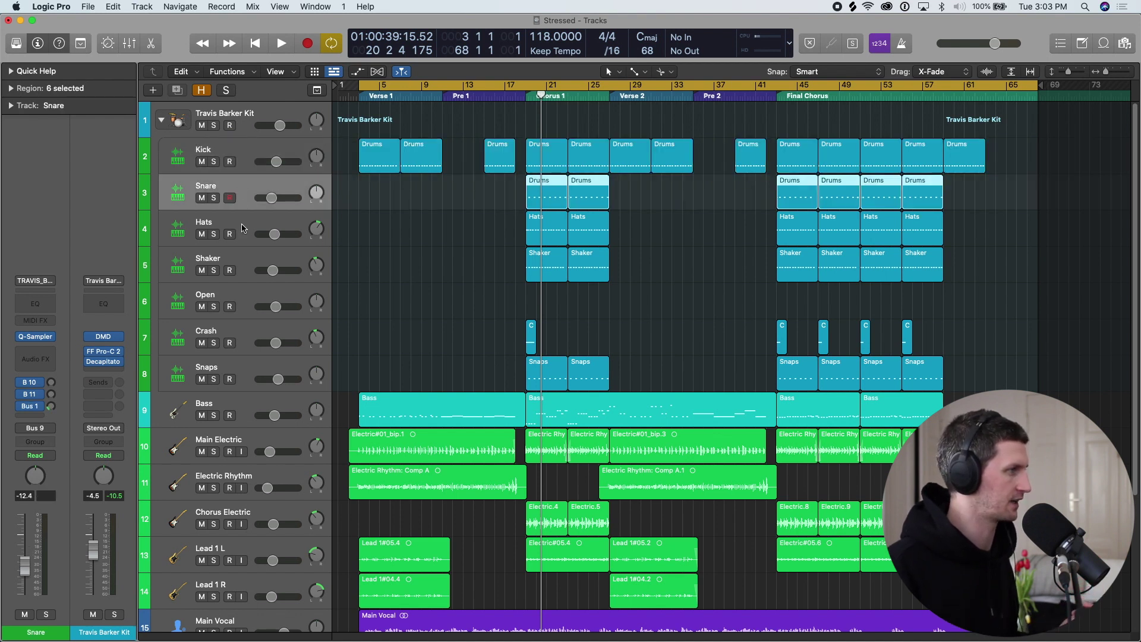
{"action": "left_click", "coordinate": [250, 300]}
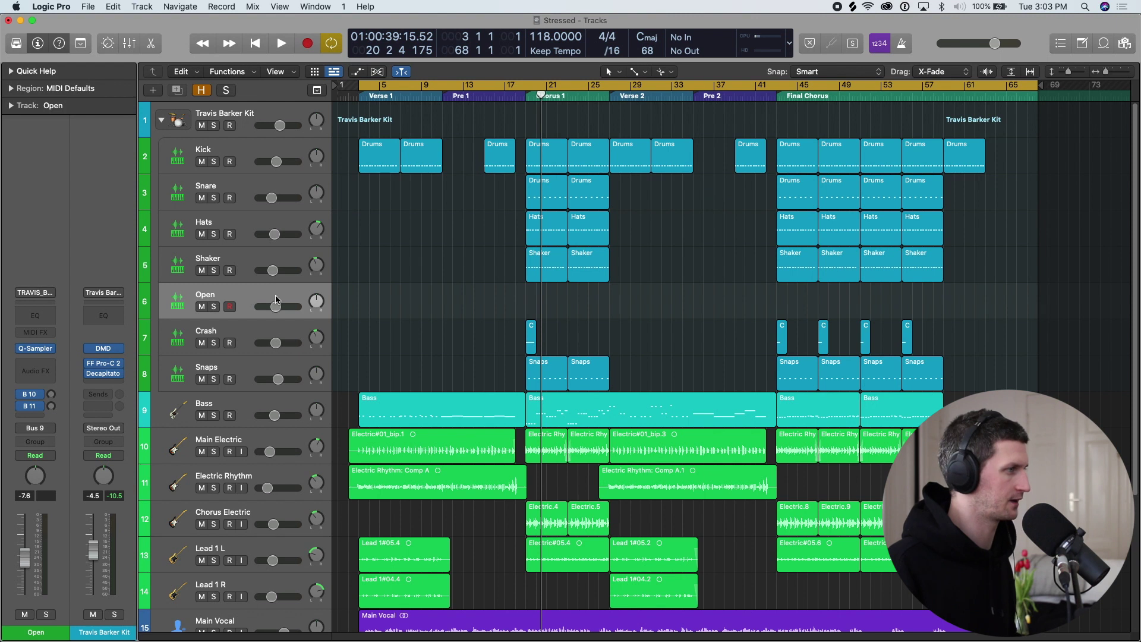
{"action": "left_click", "coordinate": [232, 331]}
{"action": "left_click", "coordinate": [251, 369]}
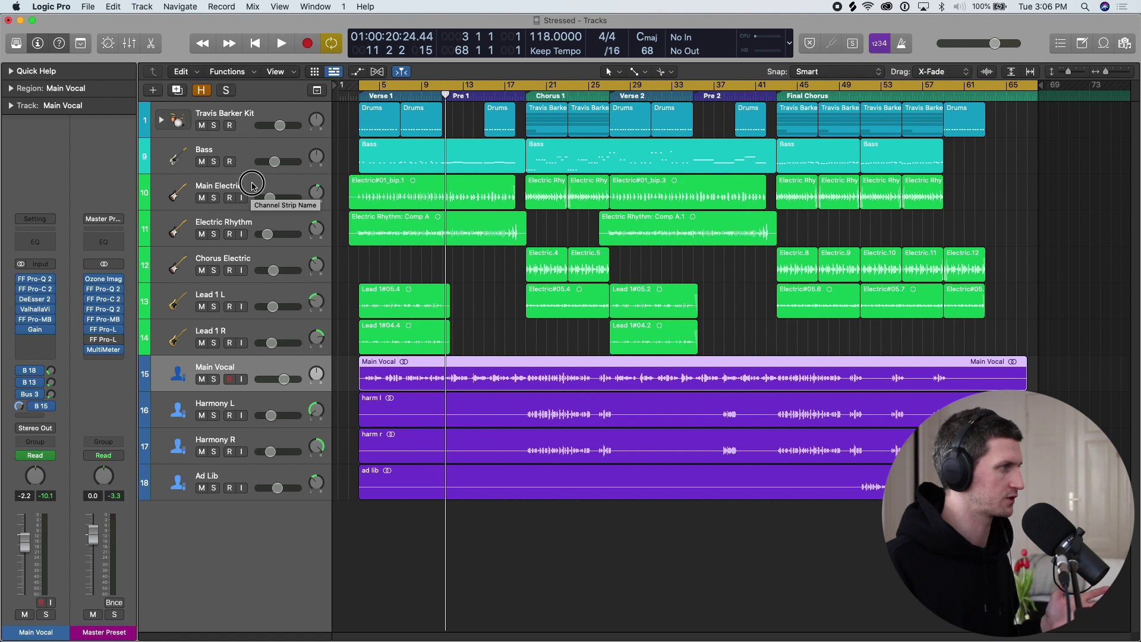
Step: Solo the Main Electric track and listen to it from the start of the song
{"action": "left_click", "coordinate": [252, 185]}
{"action": "left_click", "coordinate": [214, 198]}
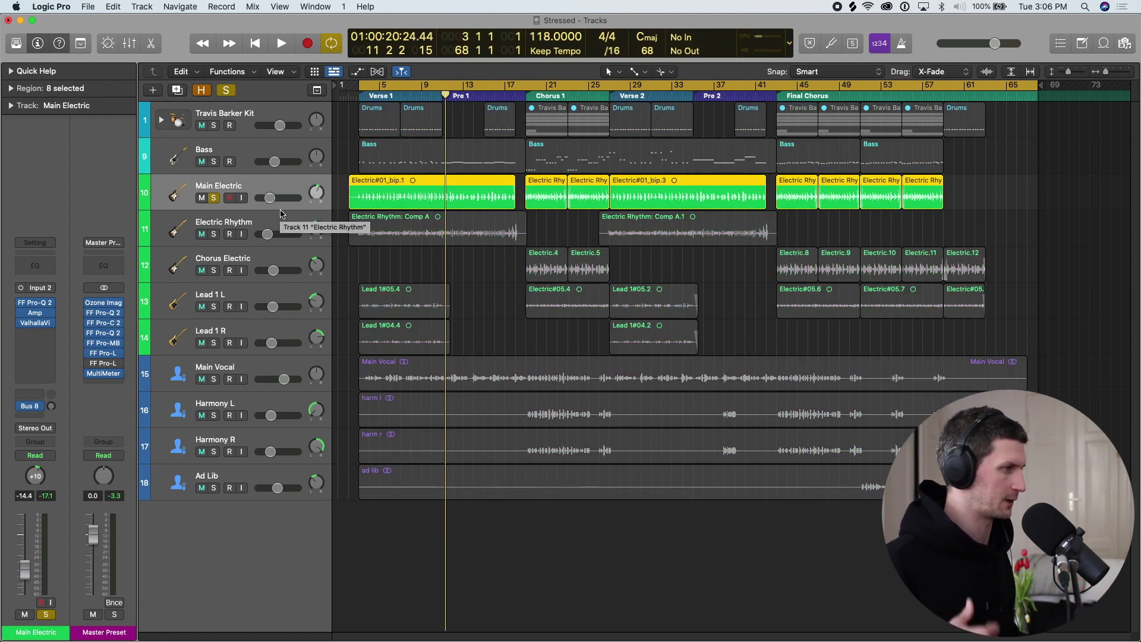
{"action": "key", "text": "Return"}
{"action": "key", "text": "space"}
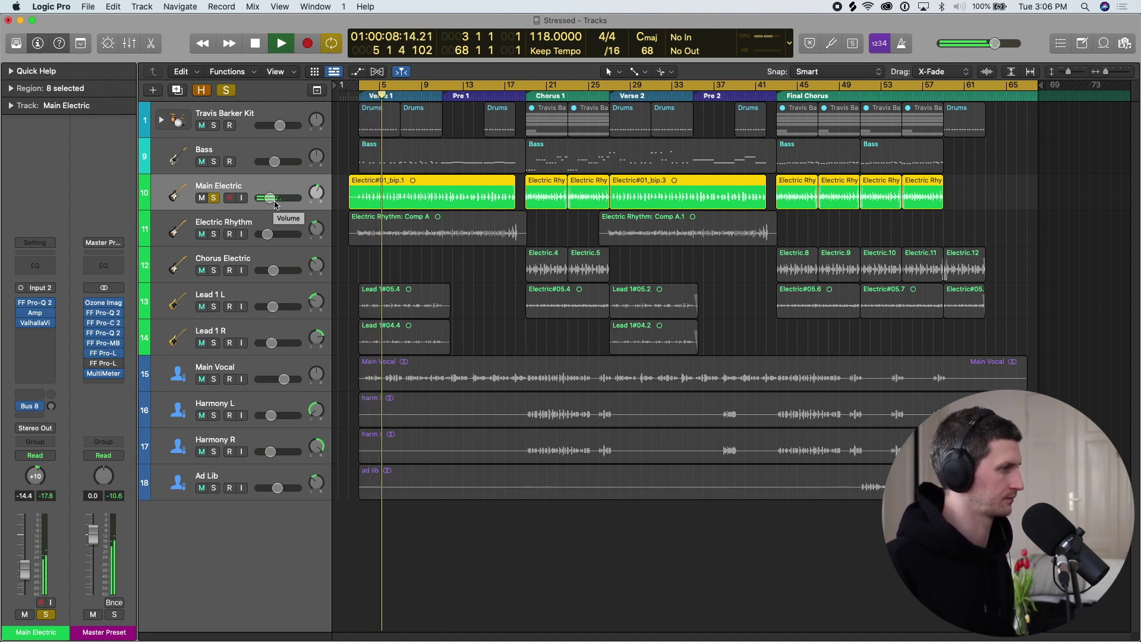
{"action": "key", "text": "space"}
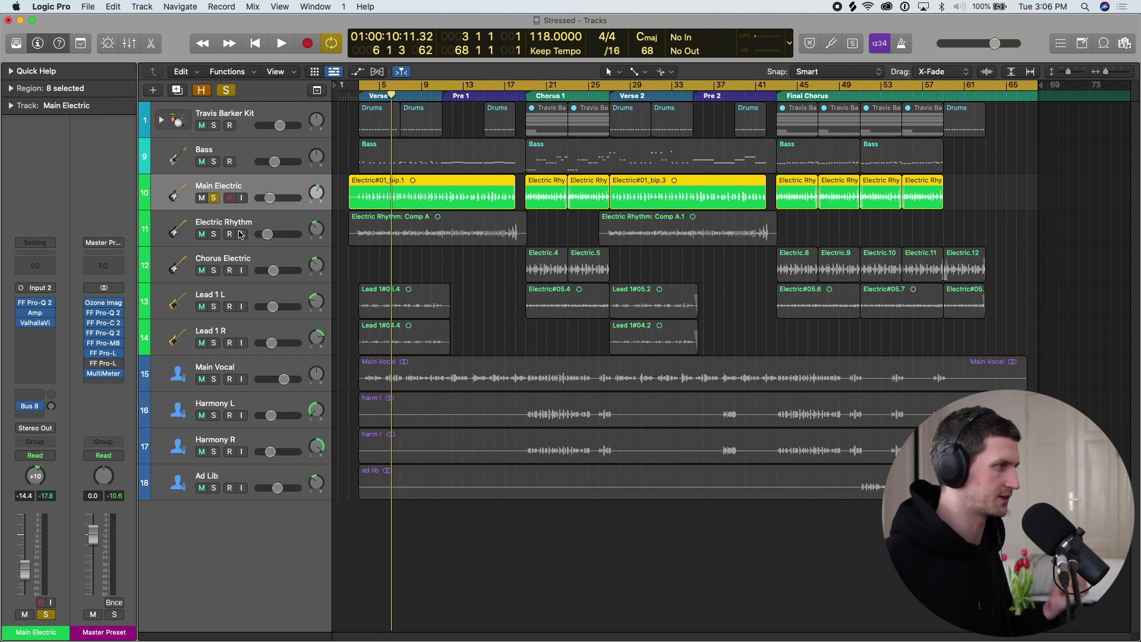
Step: Add Electric Rhythm to the solo, listen to it with Main Electric, and compare the panning of both guitars
{"action": "left_click", "coordinate": [212, 237]}
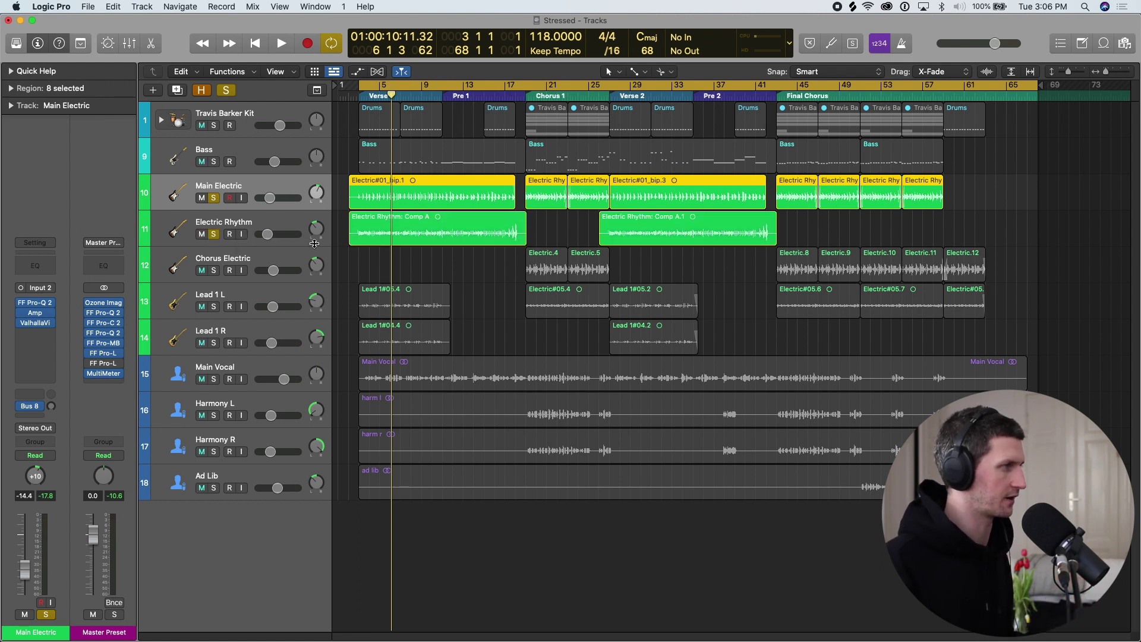
{"action": "key", "text": "space"}
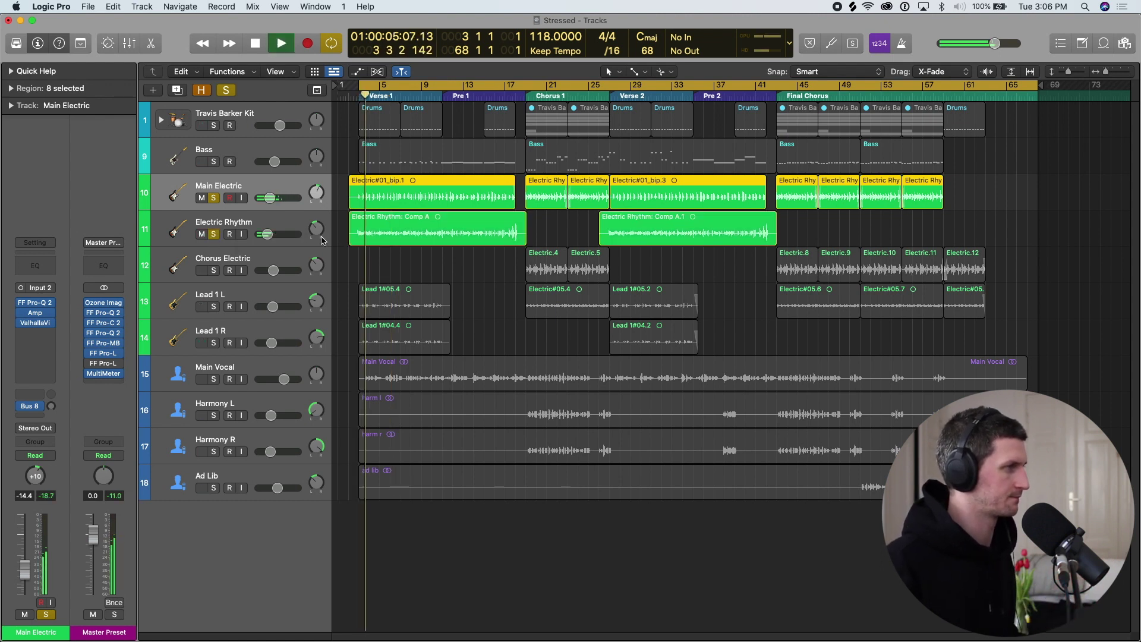
{"action": "key", "text": "space"}
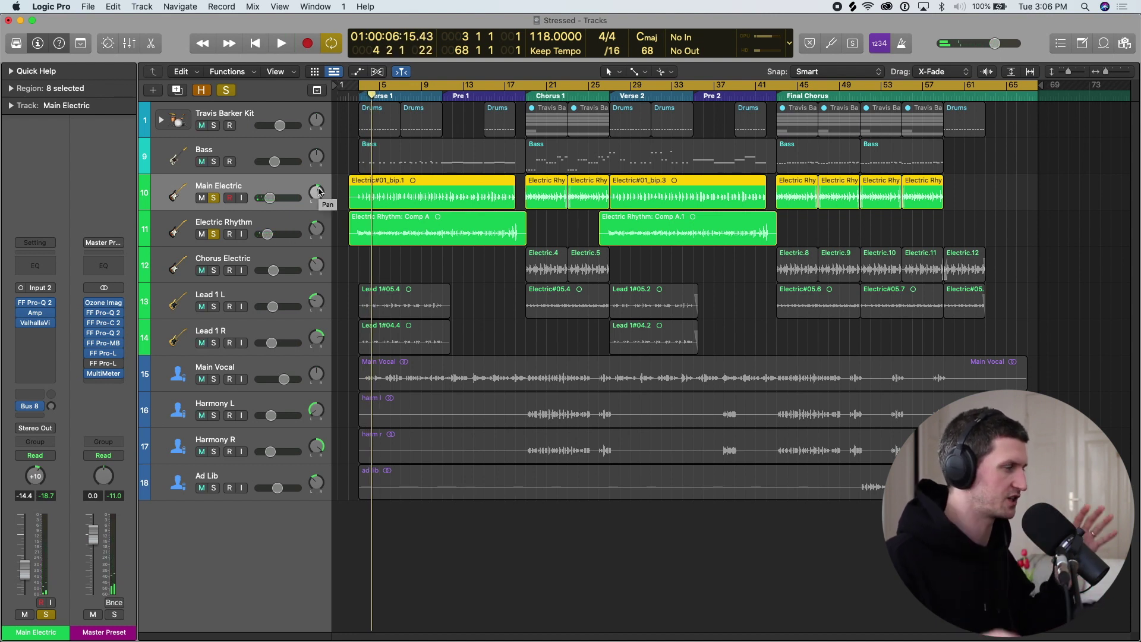
{"action": "left_click", "coordinate": [318, 191]}
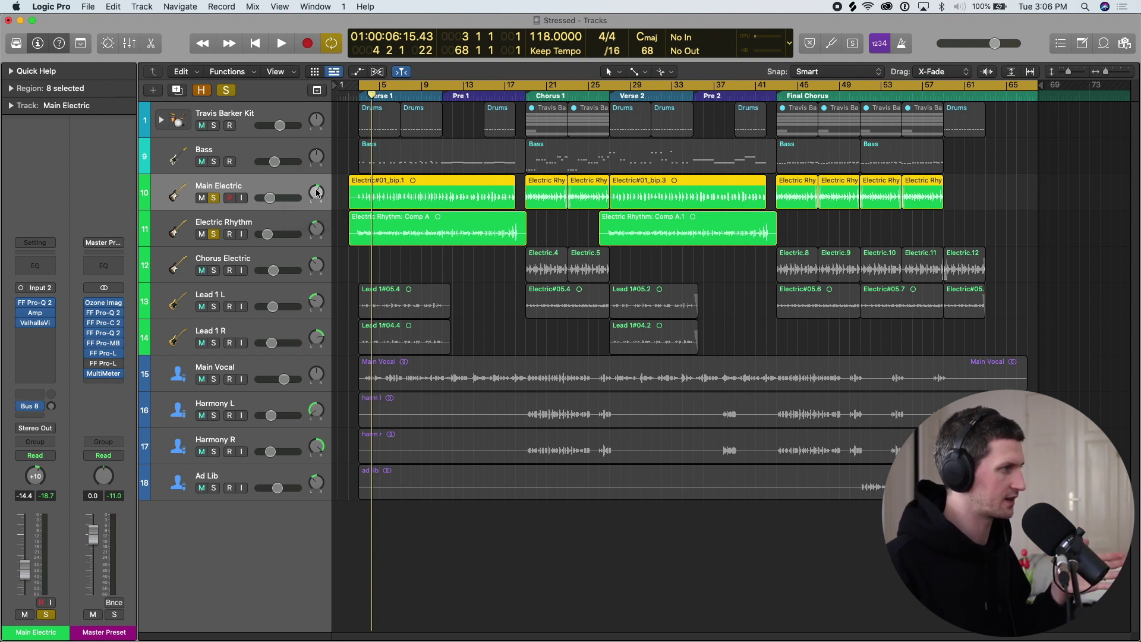
{"action": "left_click", "coordinate": [316, 236]}
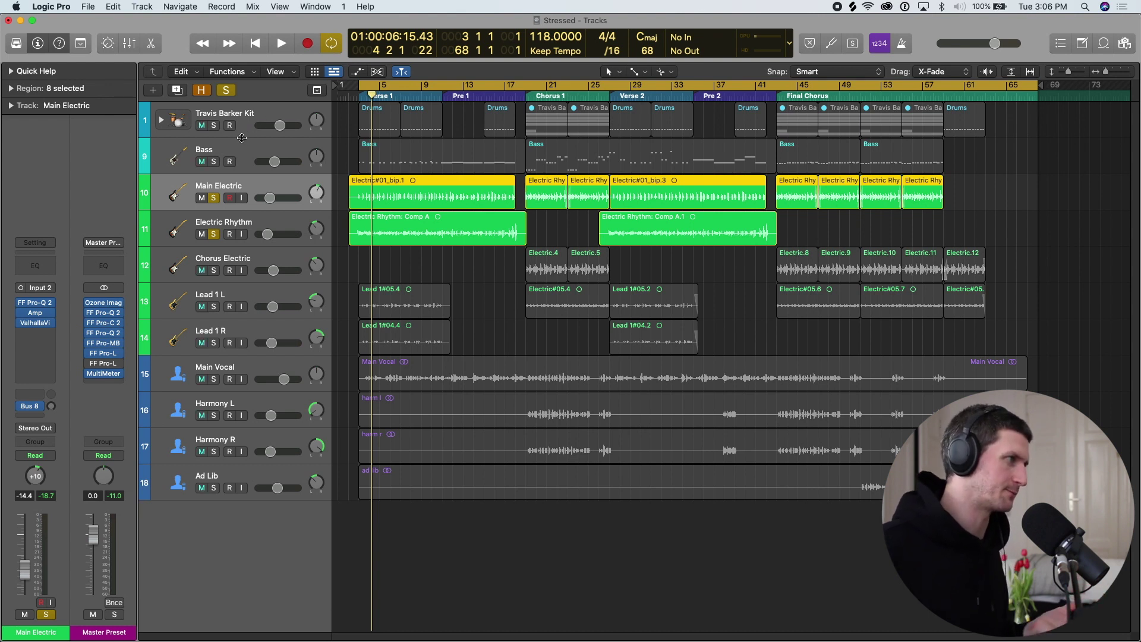
Step: Listen to both rhythm guitars with the Travis Barker Kit soloed, examining the Kick track inside the expanded stack
{"action": "left_click", "coordinate": [280, 222]}
{"action": "key", "text": "space"}
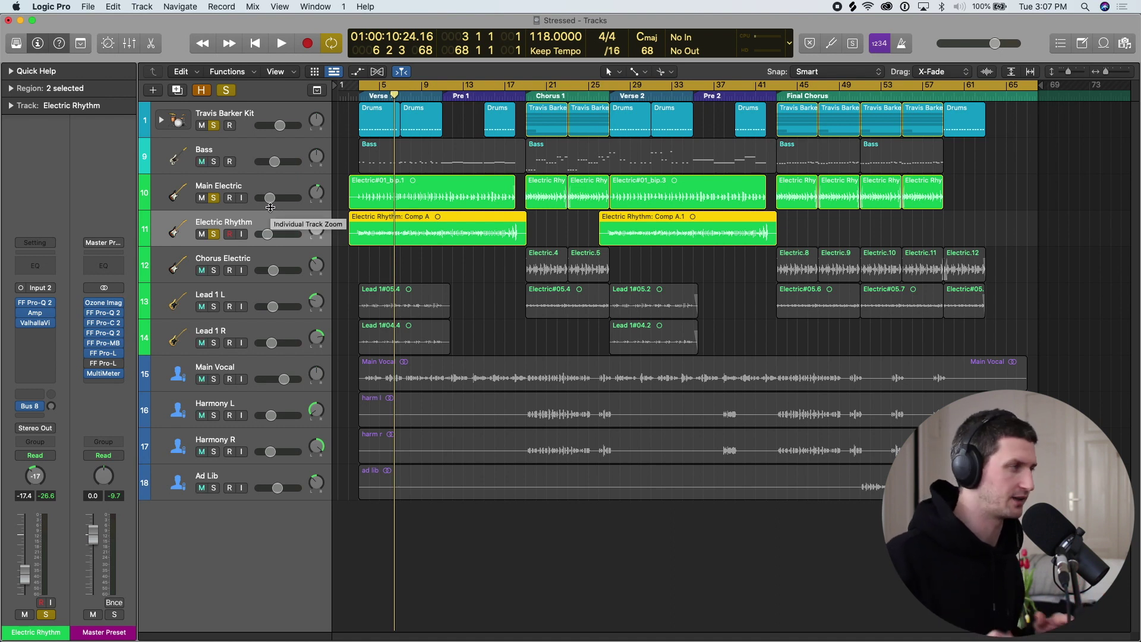
{"action": "left_click", "coordinate": [161, 120]}
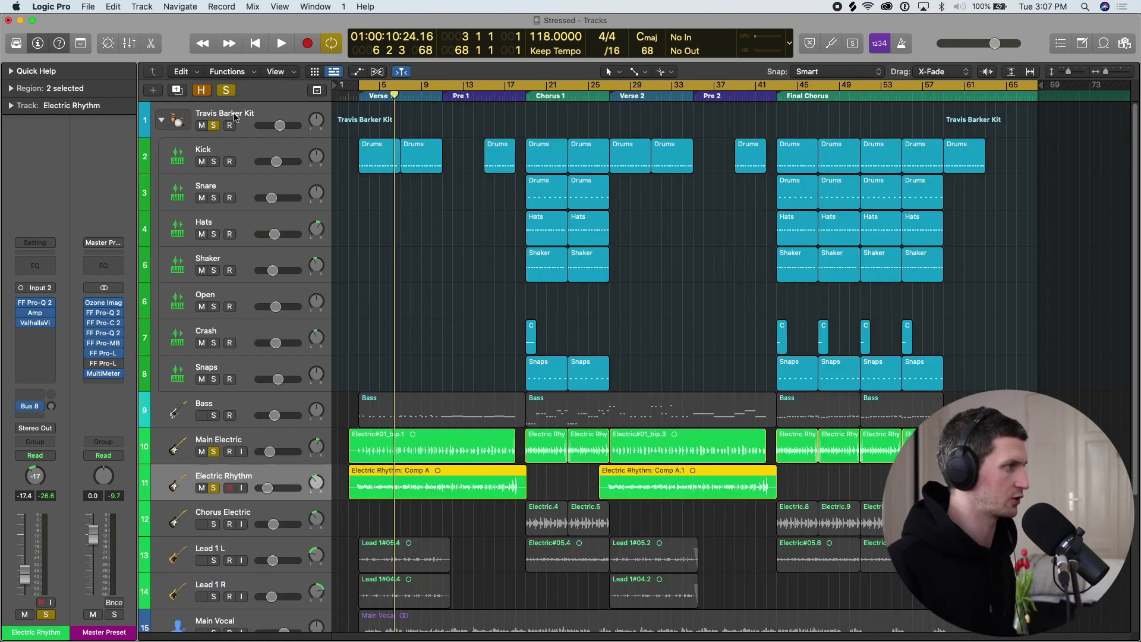
{"action": "left_click", "coordinate": [247, 149]}
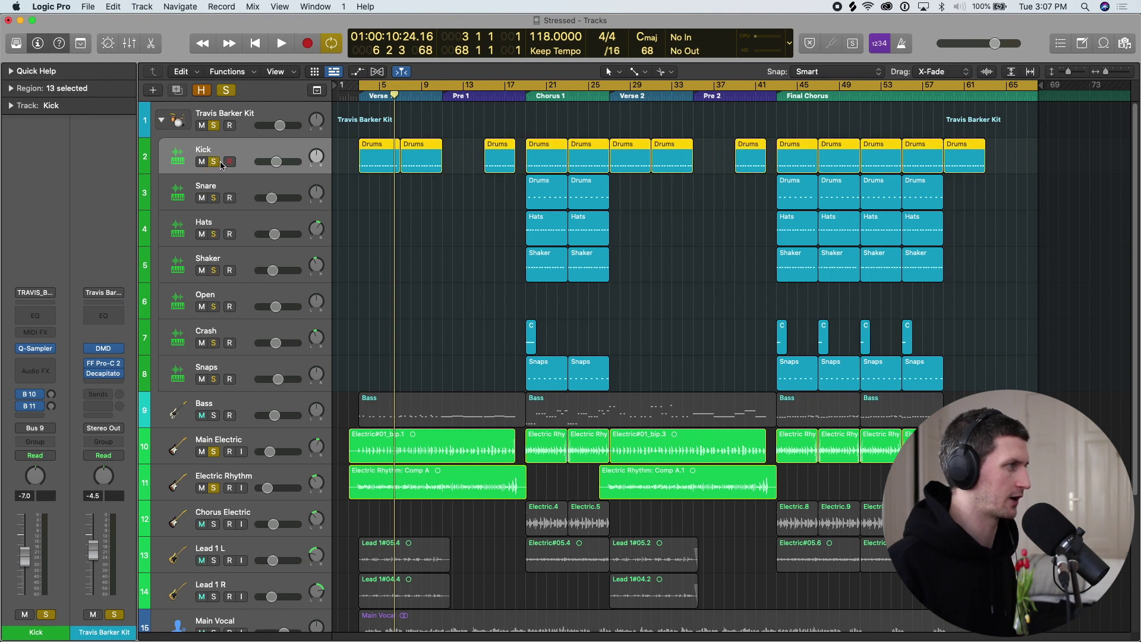
{"action": "key", "text": "shift+space"}
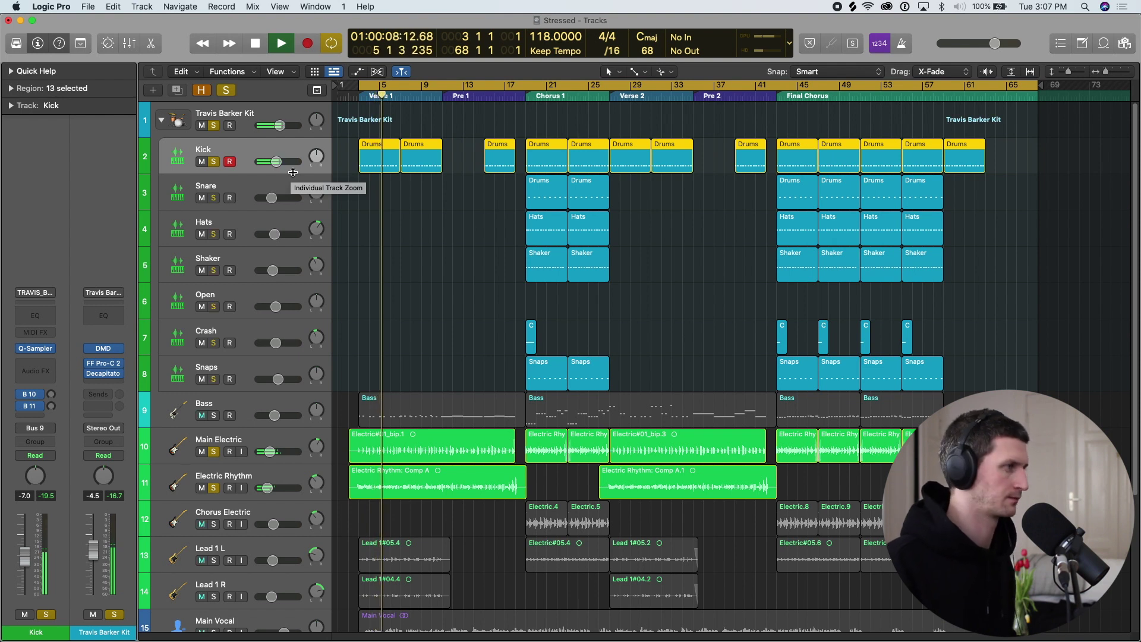
{"action": "key", "text": "space"}
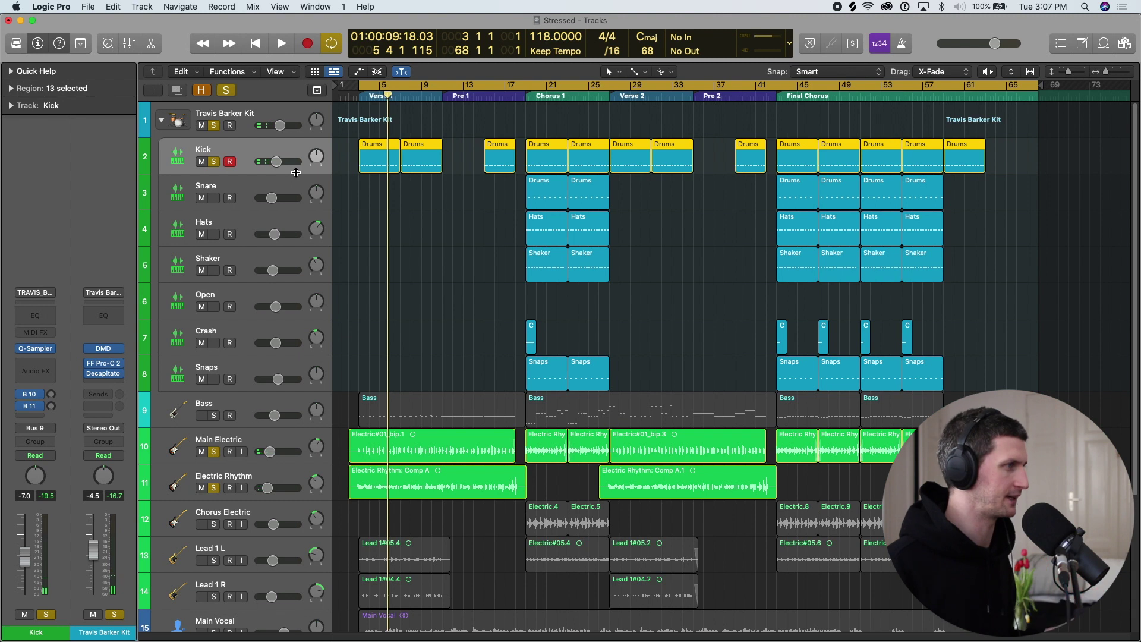
{"action": "scroll", "coordinate": [276, 292], "scroll_direction": "down", "scroll_amount": 3}
{"action": "scroll", "coordinate": [211, 129], "scroll_direction": "up", "scroll_amount": 3}
{"action": "left_click", "coordinate": [213, 161]}
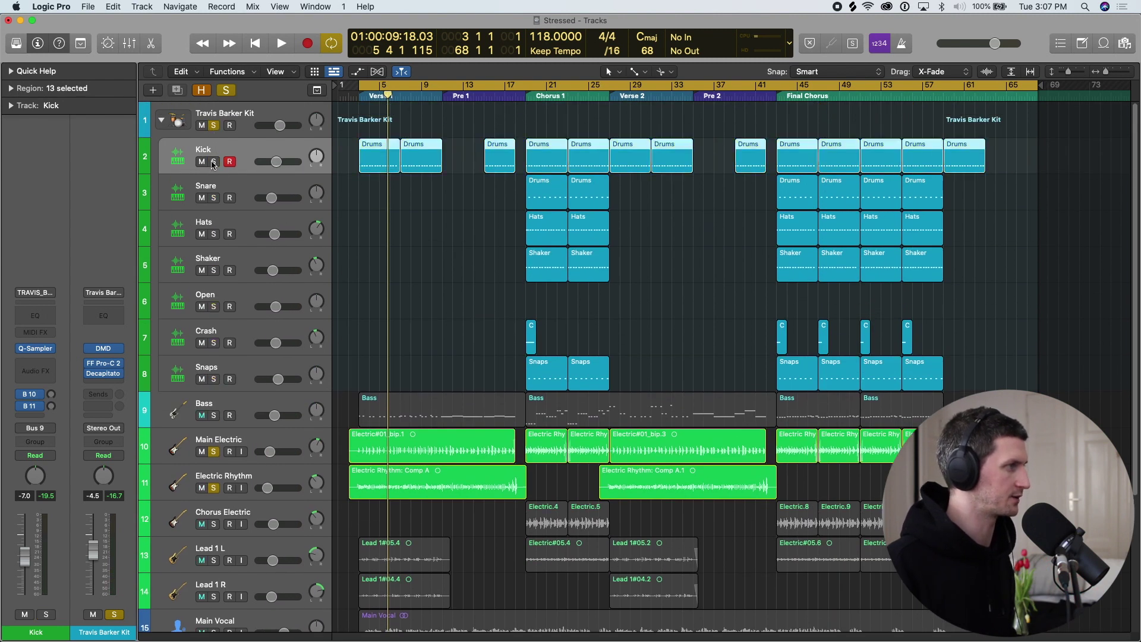
{"action": "left_click", "coordinate": [160, 121]}
Step: Add Main Vocal to the soloed tracks and listen to it with the drums and guitars in Verse 1
{"action": "left_click", "coordinate": [213, 379]}
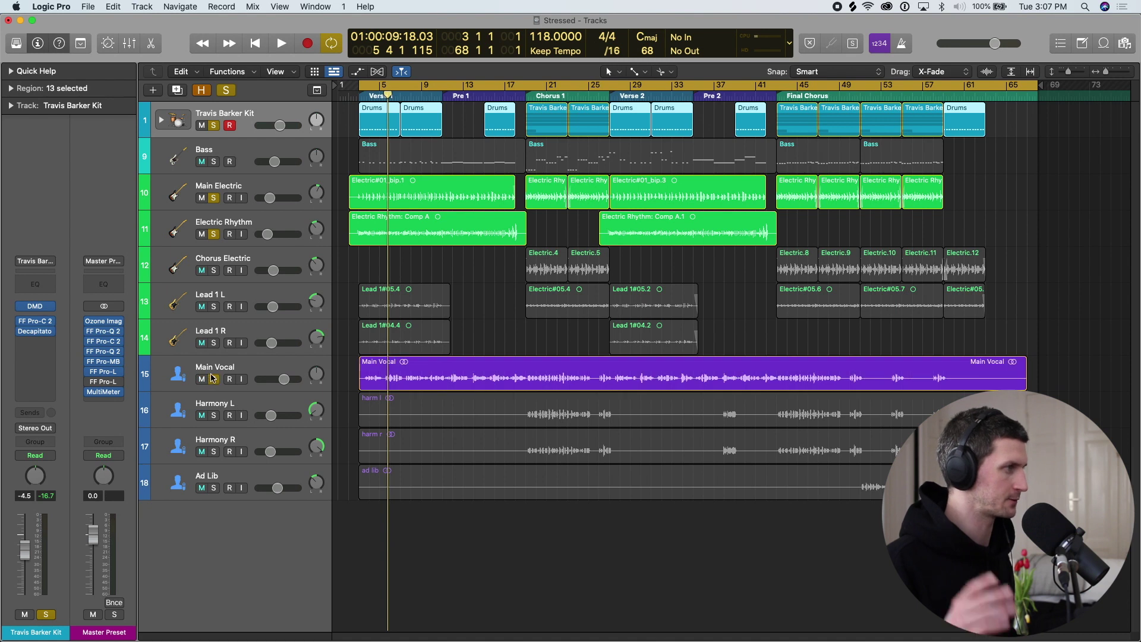
{"action": "key", "text": "space"}
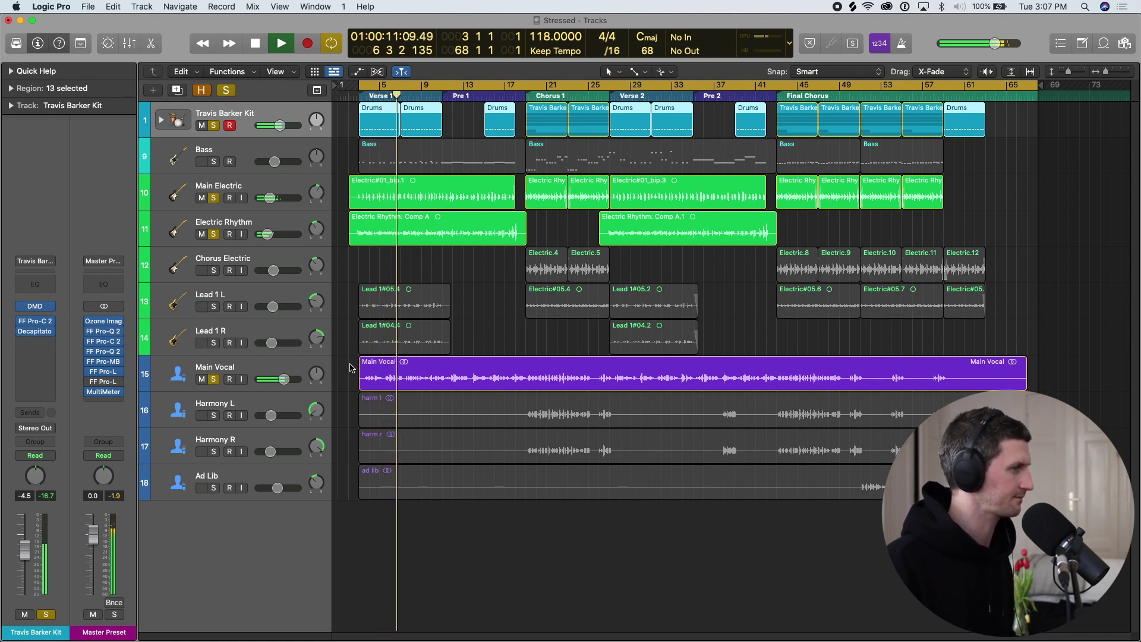
{"action": "key", "text": "space"}
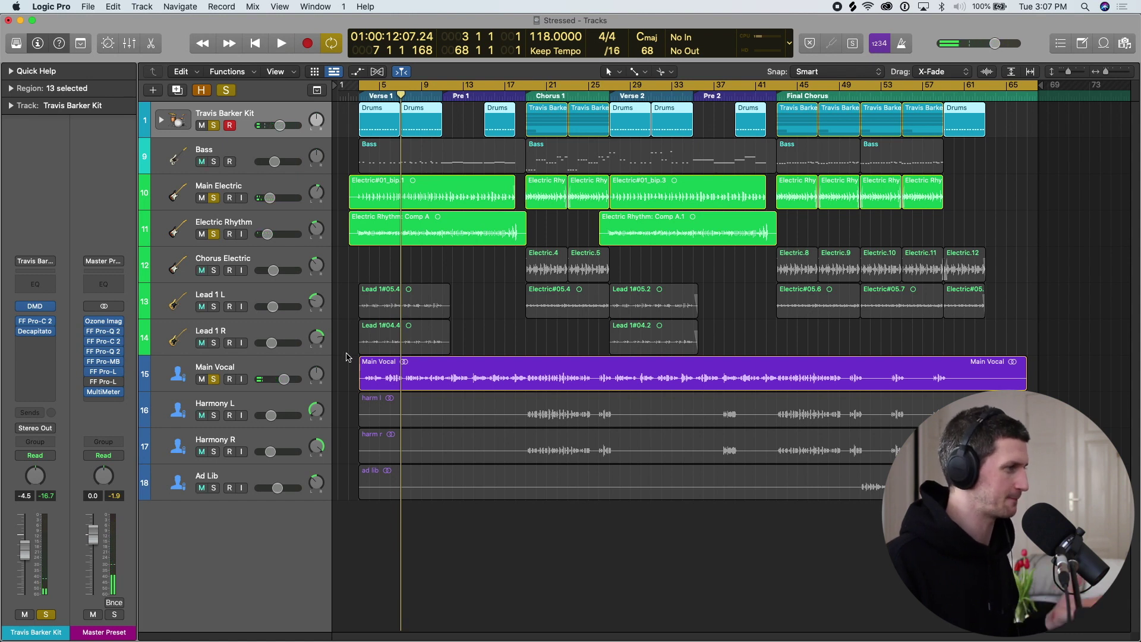
Step: Set the cycle range from bar 3 to bar 21 and clear the solo from all tracks
{"action": "left_click_drag", "start_coordinate": [370, 90], "coordinate": [555, 89]}
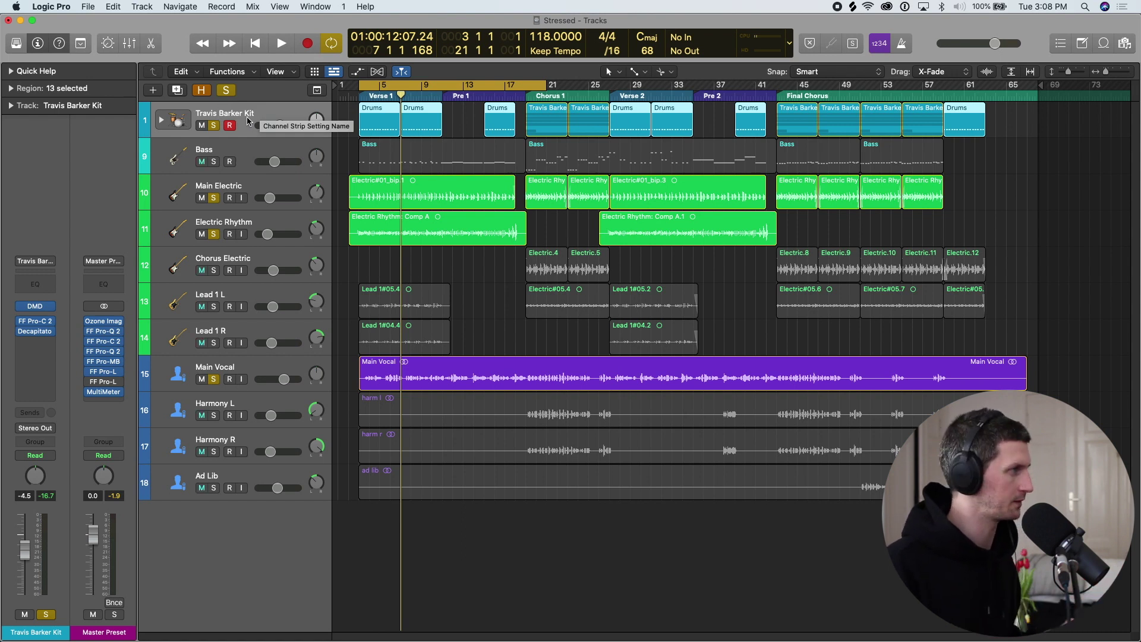
{"action": "left_click", "coordinate": [227, 91]}
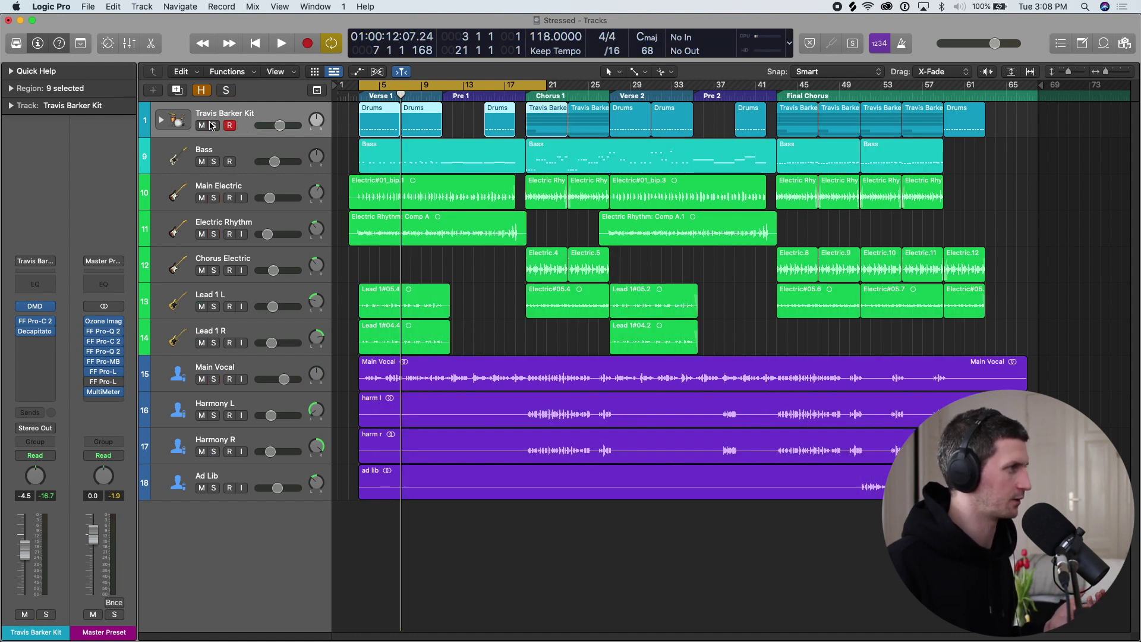
Step: Go through the individual drum tracks from Kick to Snaps inside the Travis Barker Kit stack, and collapse it again
{"action": "left_click", "coordinate": [161, 120]}
{"action": "left_click", "coordinate": [253, 155]}
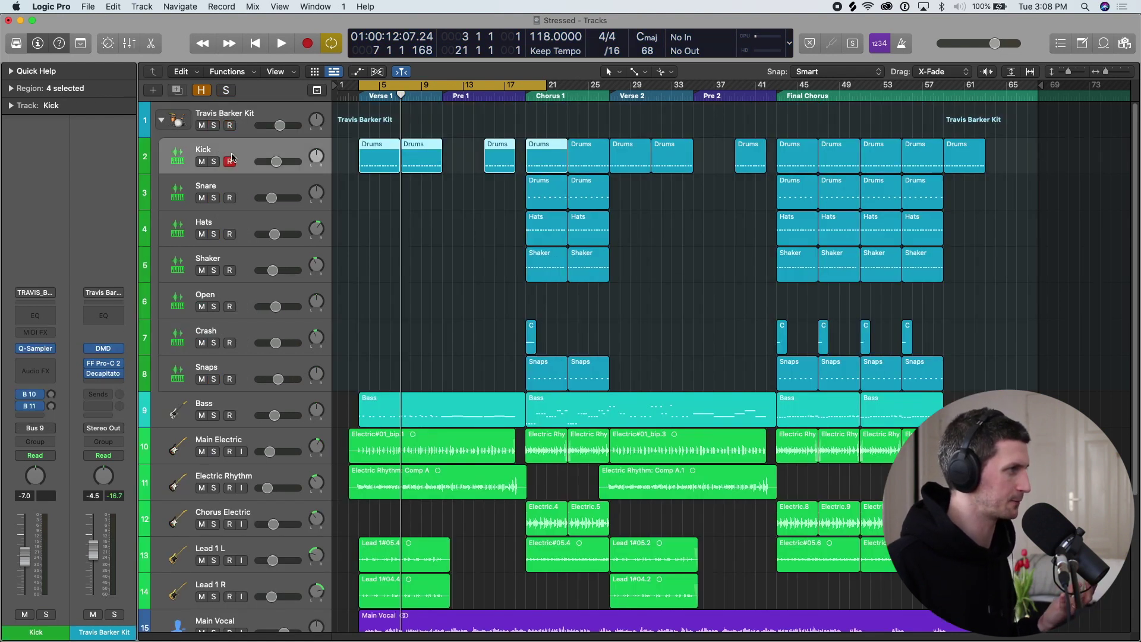
{"action": "left_click", "coordinate": [236, 197]}
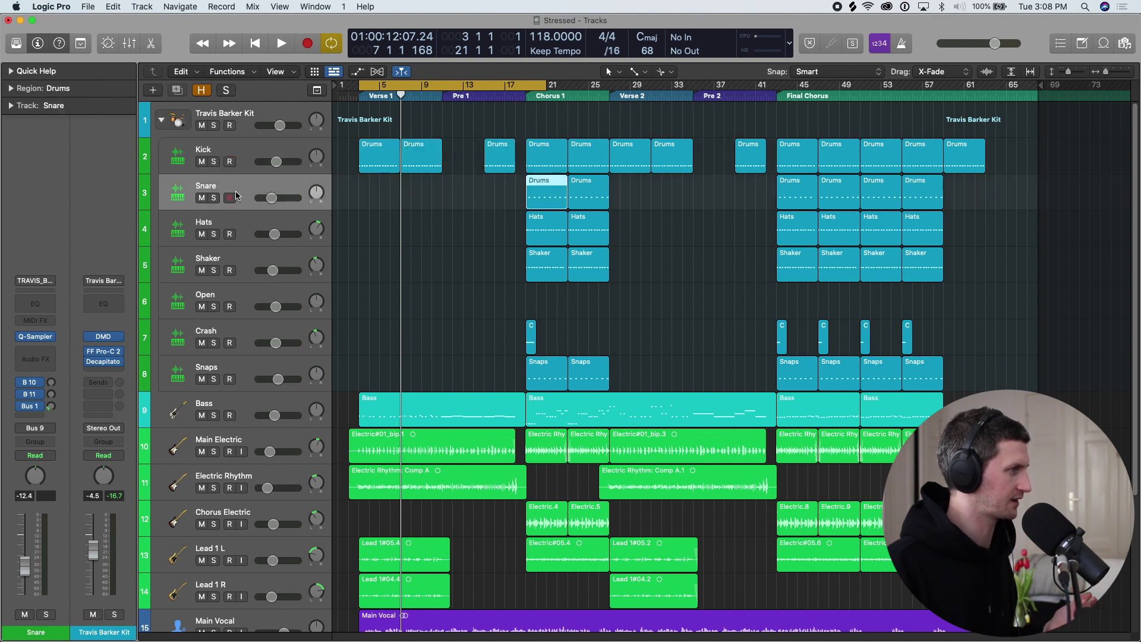
{"action": "left_click", "coordinate": [249, 224]}
{"action": "left_click", "coordinate": [247, 254]}
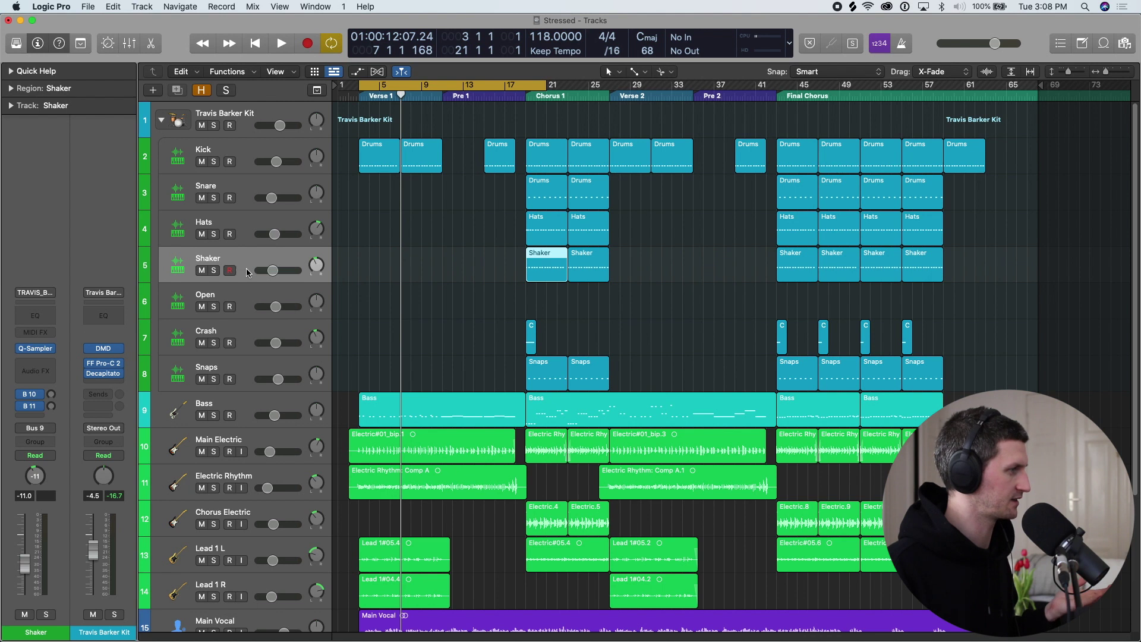
{"action": "left_click", "coordinate": [243, 306]}
{"action": "left_click", "coordinate": [238, 330]}
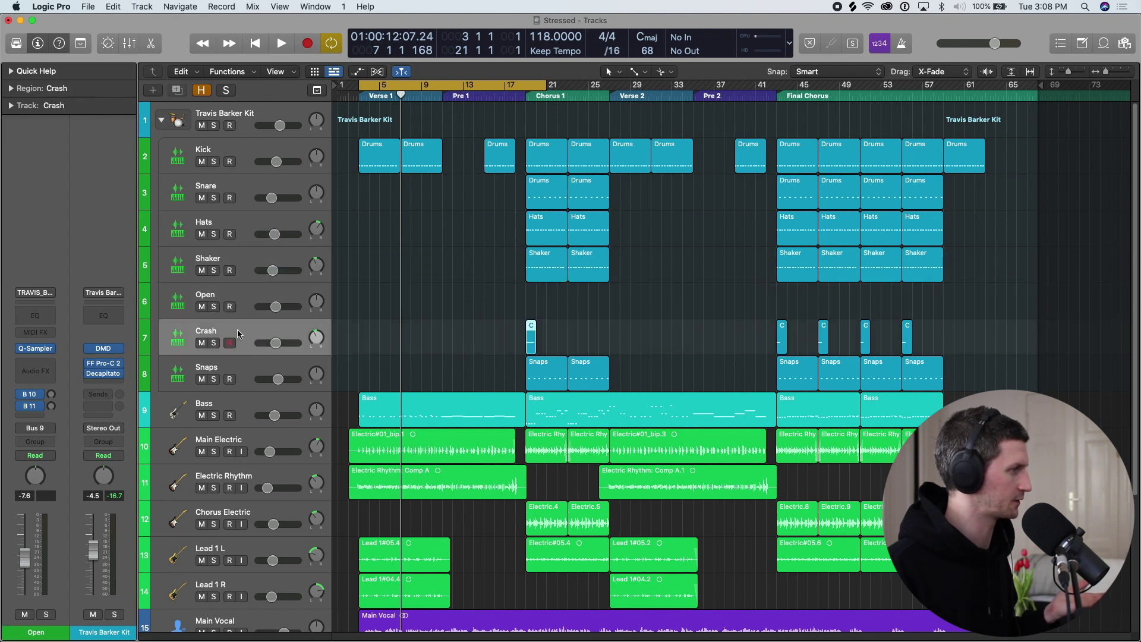
{"action": "left_click", "coordinate": [248, 369]}
{"action": "left_click", "coordinate": [161, 120]}
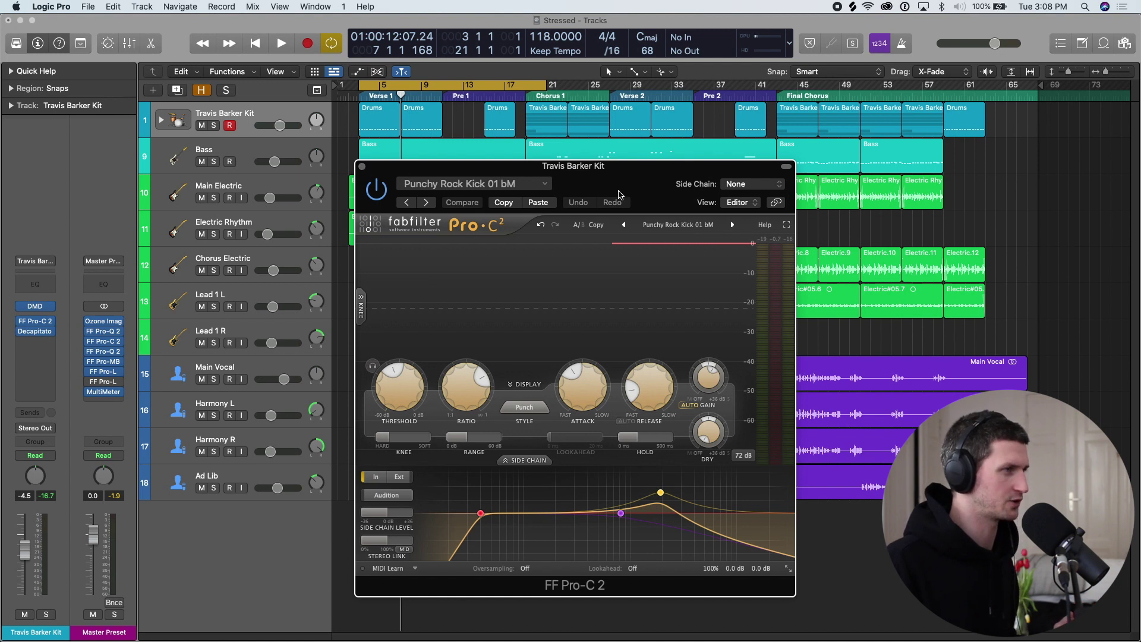
Step: Inspect the settings of the FF Pro-C 2 and Decapitator plug-ins on the Travis Barker Kit track
{"action": "left_click", "coordinate": [362, 166]}
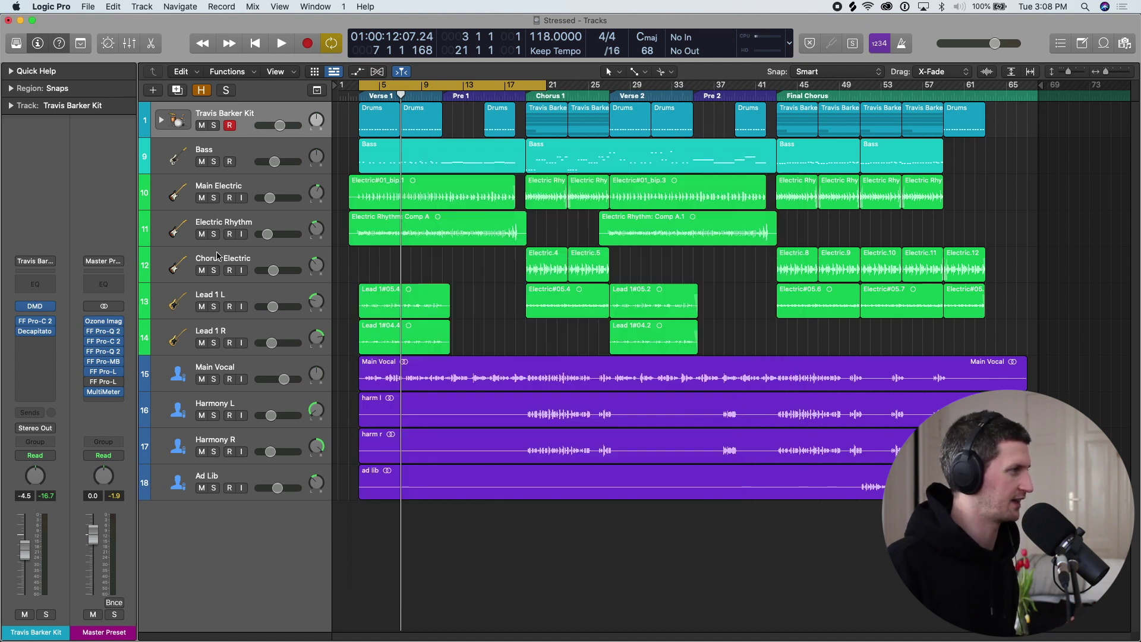
{"action": "left_click", "coordinate": [38, 331]}
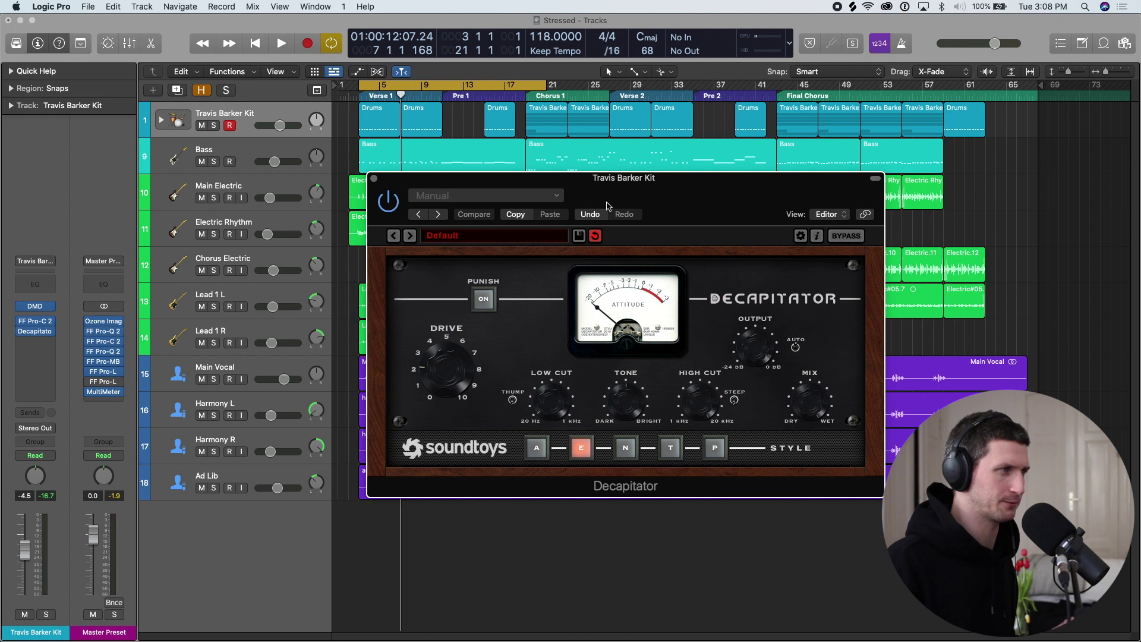
{"action": "left_click", "coordinate": [374, 179]}
Step: Solo the Travis Barker Kit, Main Electric and Electric Rhythm tracks together
{"action": "left_click", "coordinate": [213, 125]}
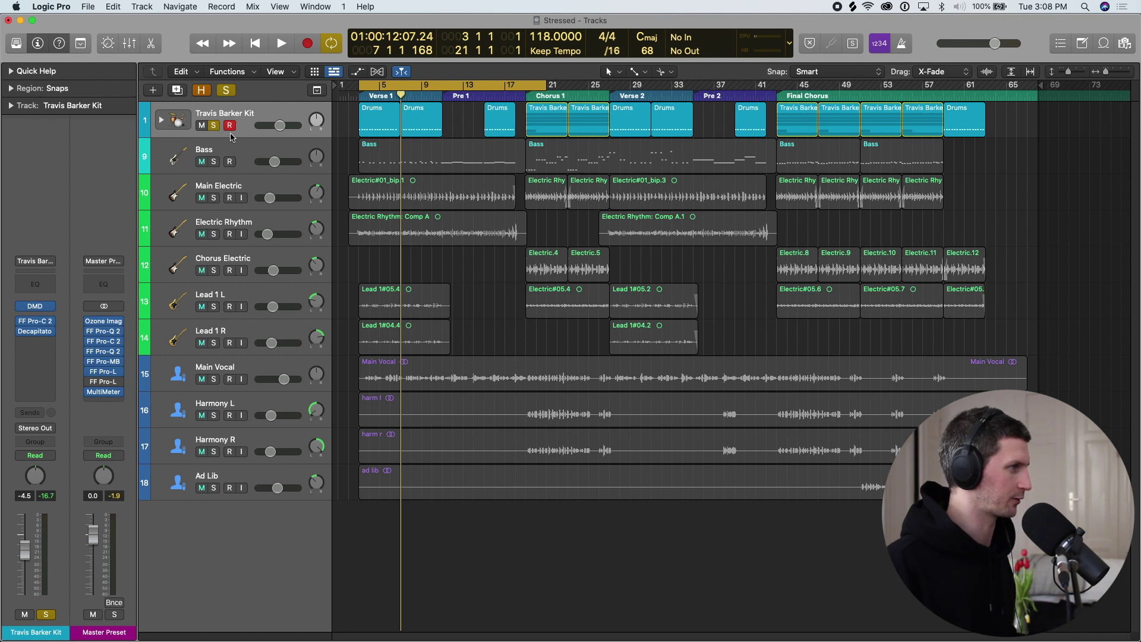
{"action": "left_click", "coordinate": [213, 198]}
{"action": "left_click", "coordinate": [213, 233]}
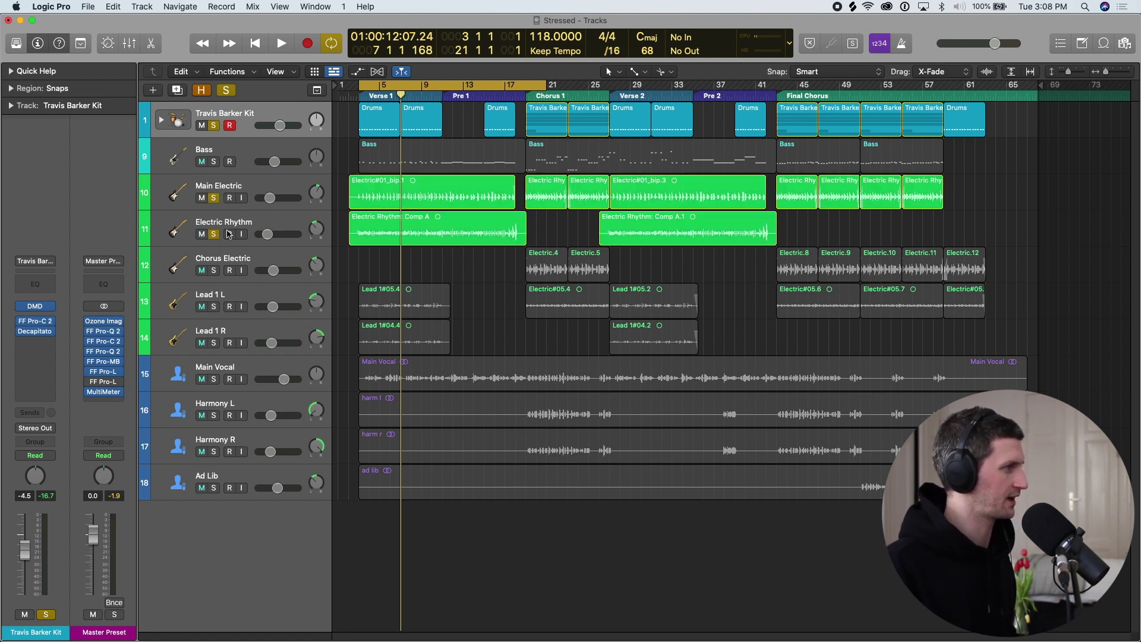
Step: Select the Main Electric, Electric Rhythm and Main Vocal tracks in turn, and add Main Vocal and Bass to the soloed tracks
{"action": "left_click", "coordinate": [263, 187]}
{"action": "left_click", "coordinate": [256, 224]}
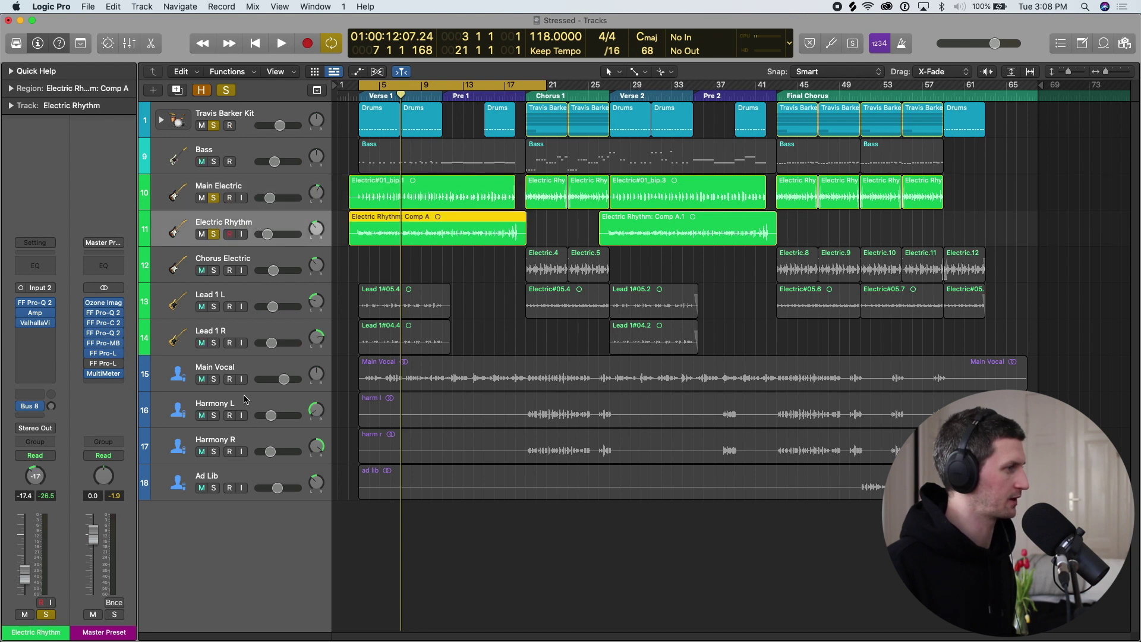
{"action": "left_click", "coordinate": [250, 369]}
{"action": "left_click", "coordinate": [214, 379]}
{"action": "left_click", "coordinate": [214, 163]}
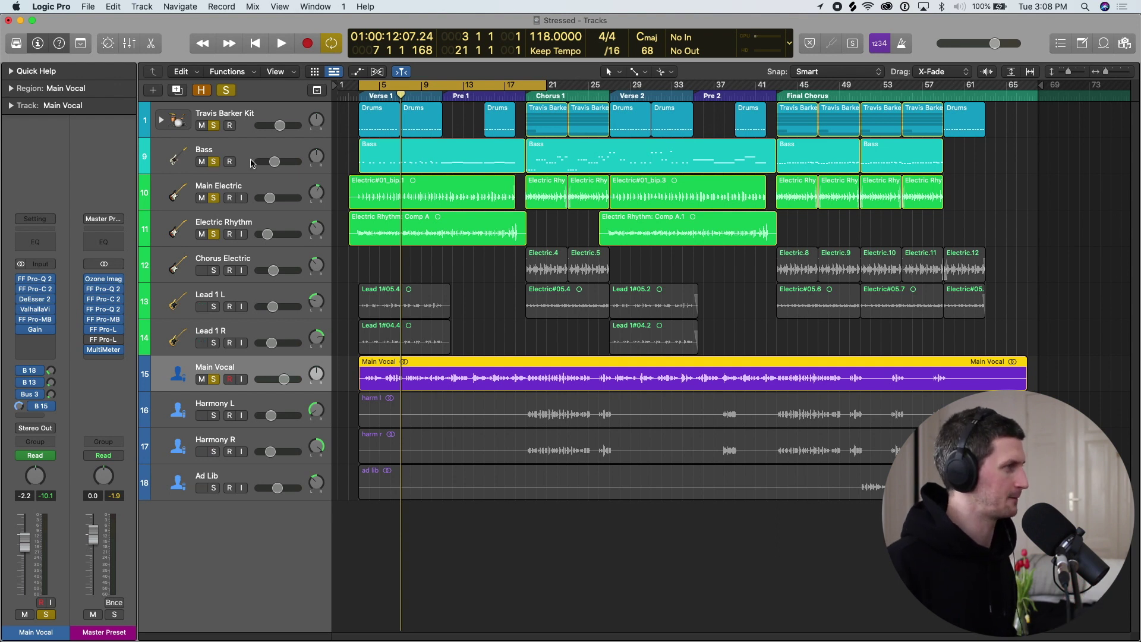
Step: Play Verse 1 with the soloed tracks, taking Main Vocal out of the solo during playback
{"action": "key", "text": "space"}
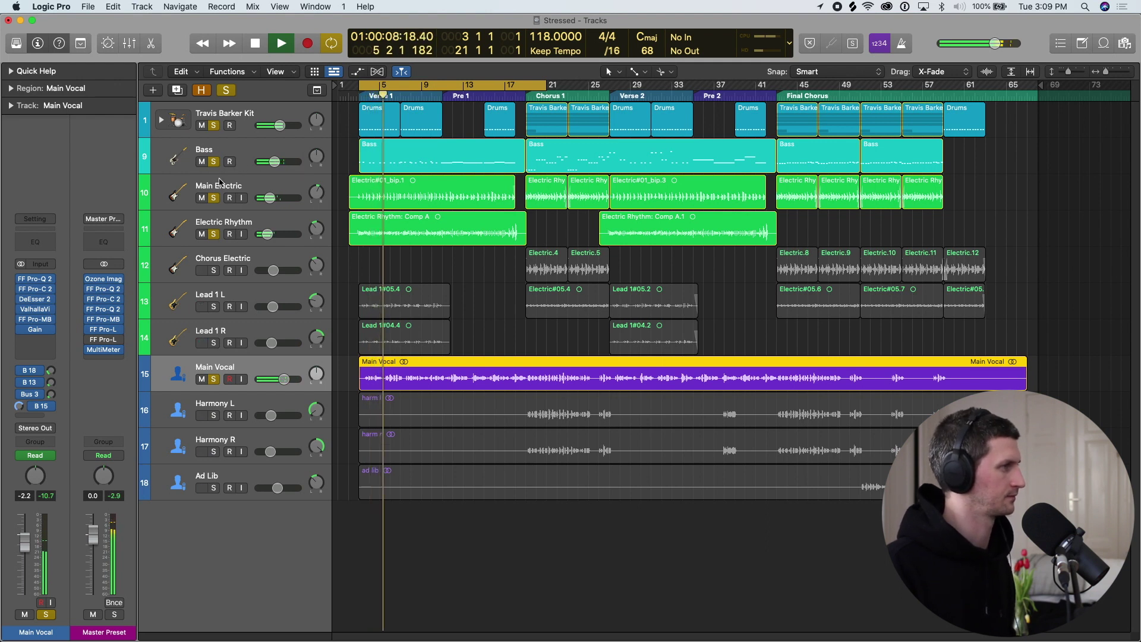
{"action": "left_click", "coordinate": [215, 379]}
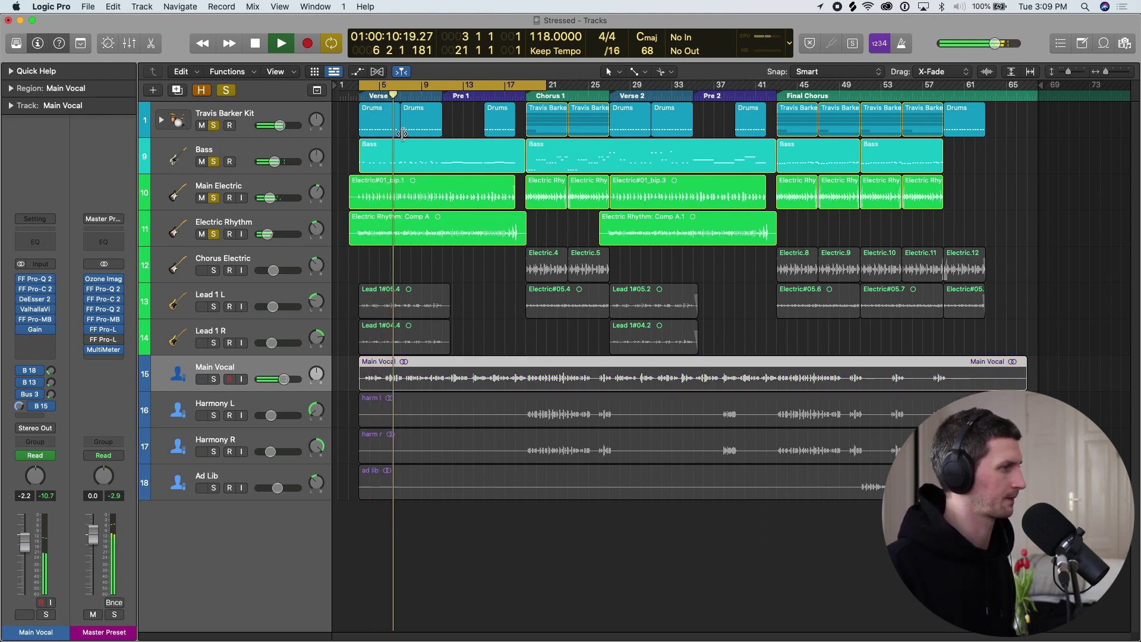
{"action": "key", "text": "space"}
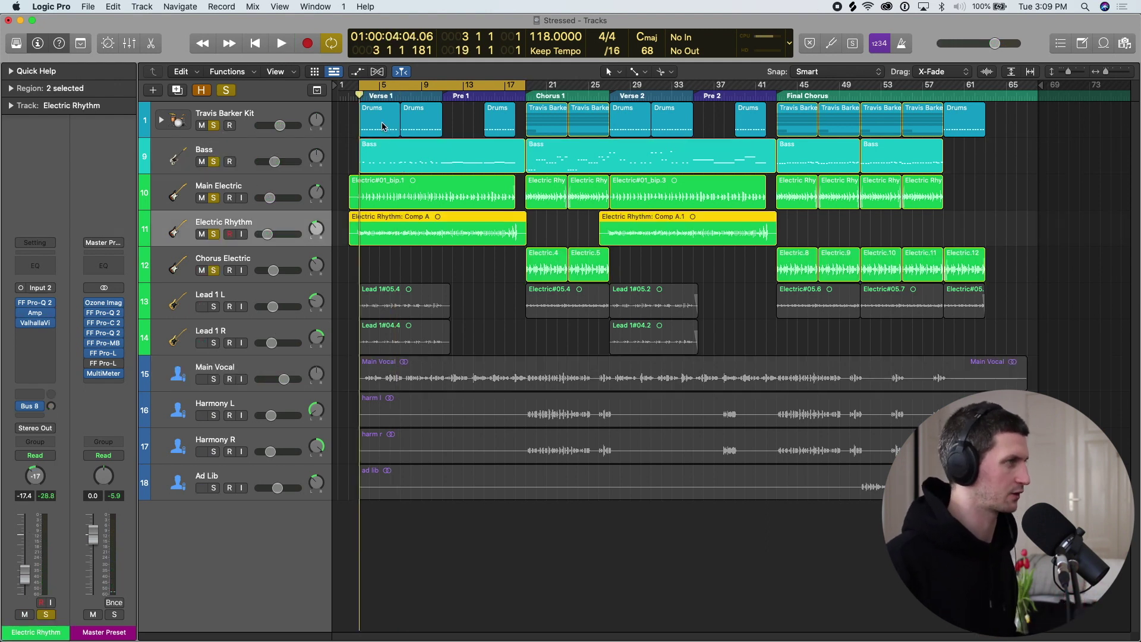
Step: Set the cycle range from bar 19 to bar 49 and play Chorus 1 with only the Travis Barker Kit soloed
{"action": "left_click_drag", "start_coordinate": [531, 89], "coordinate": [843, 90]}
{"action": "left_click", "coordinate": [226, 93]}
{"action": "left_click", "coordinate": [214, 125]}
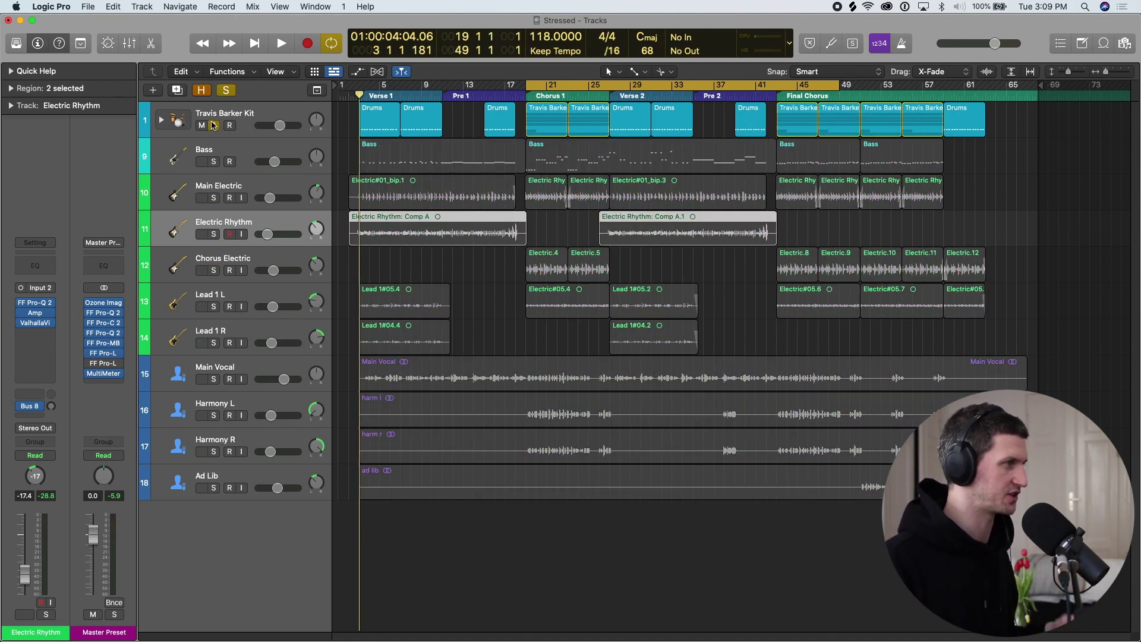
{"action": "key", "text": "space"}
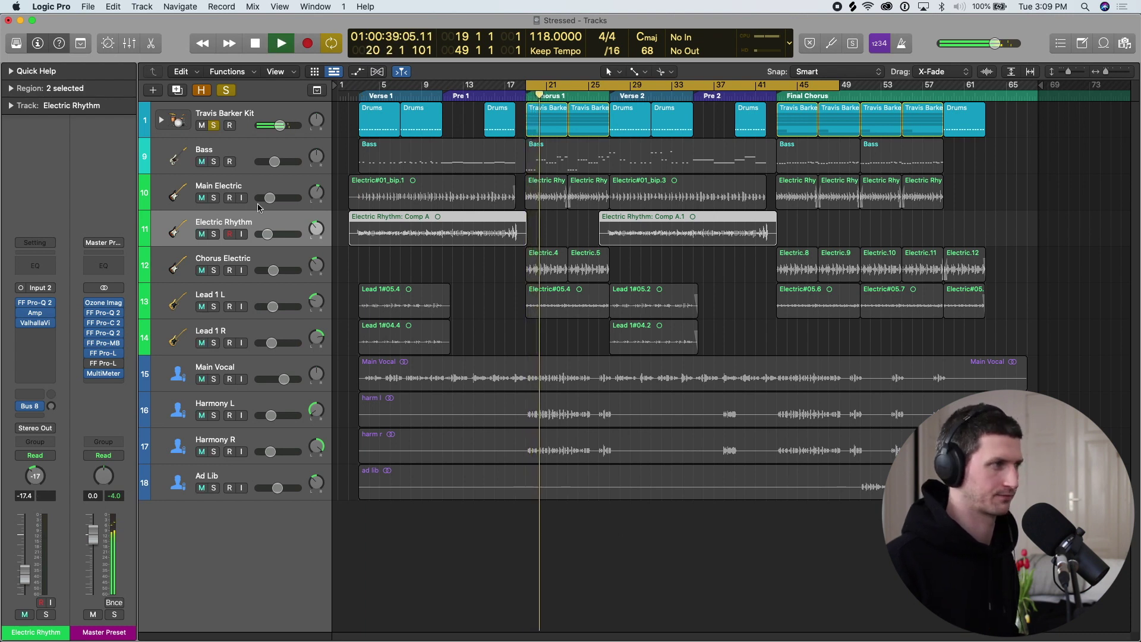
{"action": "key", "text": "space"}
Step: Add the Bass track to the solo and play Chorus 1 with drums and bass
{"action": "left_click", "coordinate": [215, 162]}
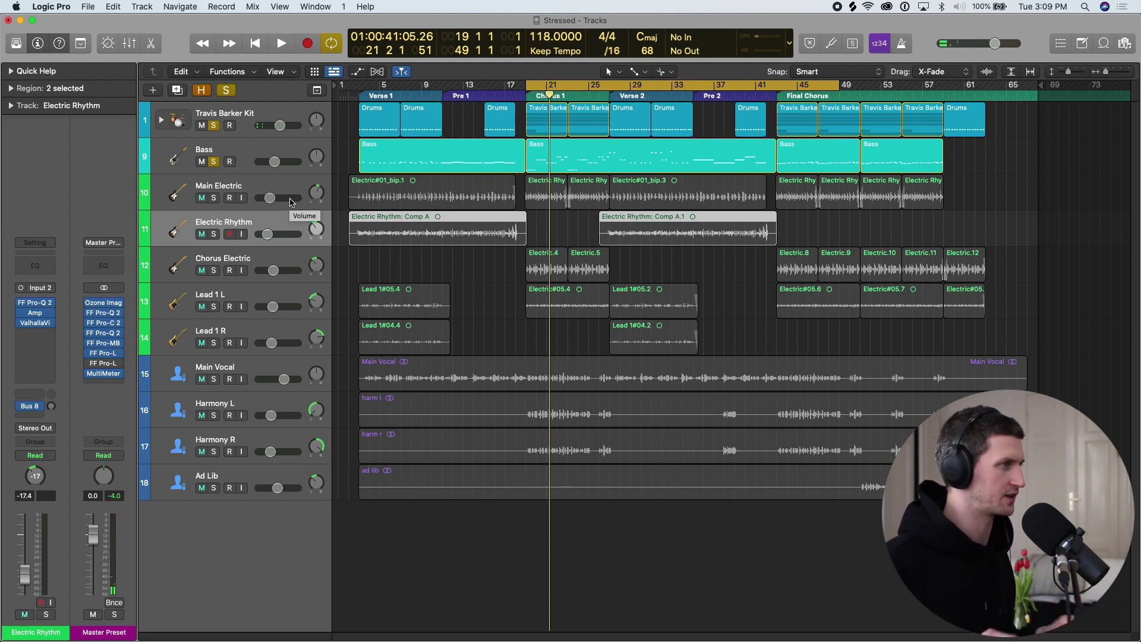
{"action": "key", "text": "space"}
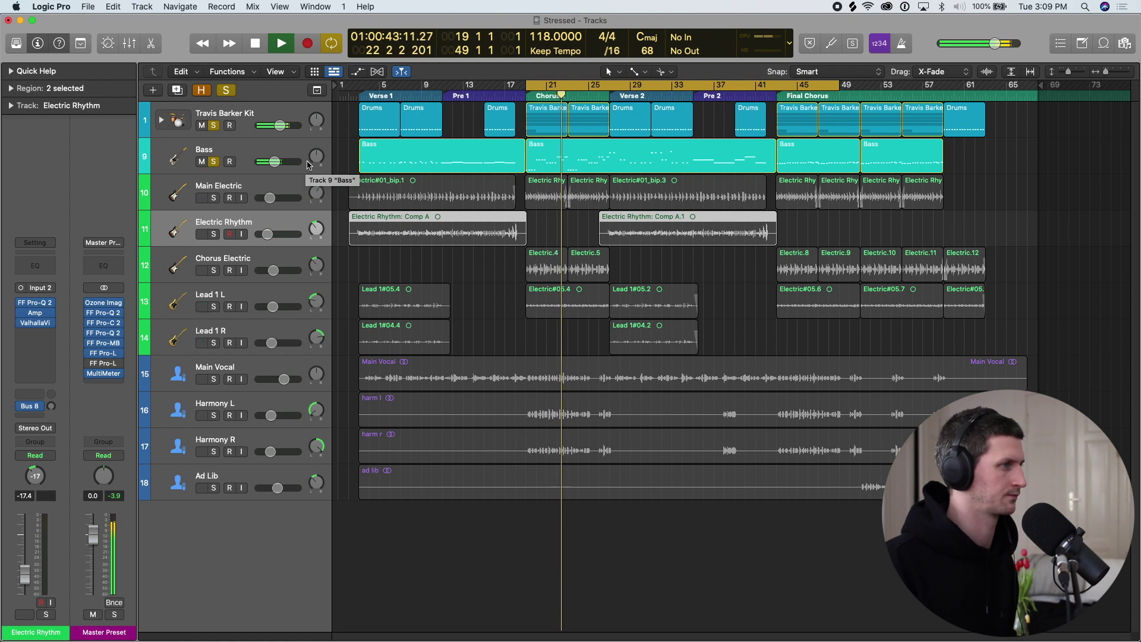
{"action": "key", "text": "space"}
Step: Inspect the Trilian instrument and its Rock P-Bass Pick Mute Sustain patch on the Bass track
{"action": "left_click", "coordinate": [253, 154]}
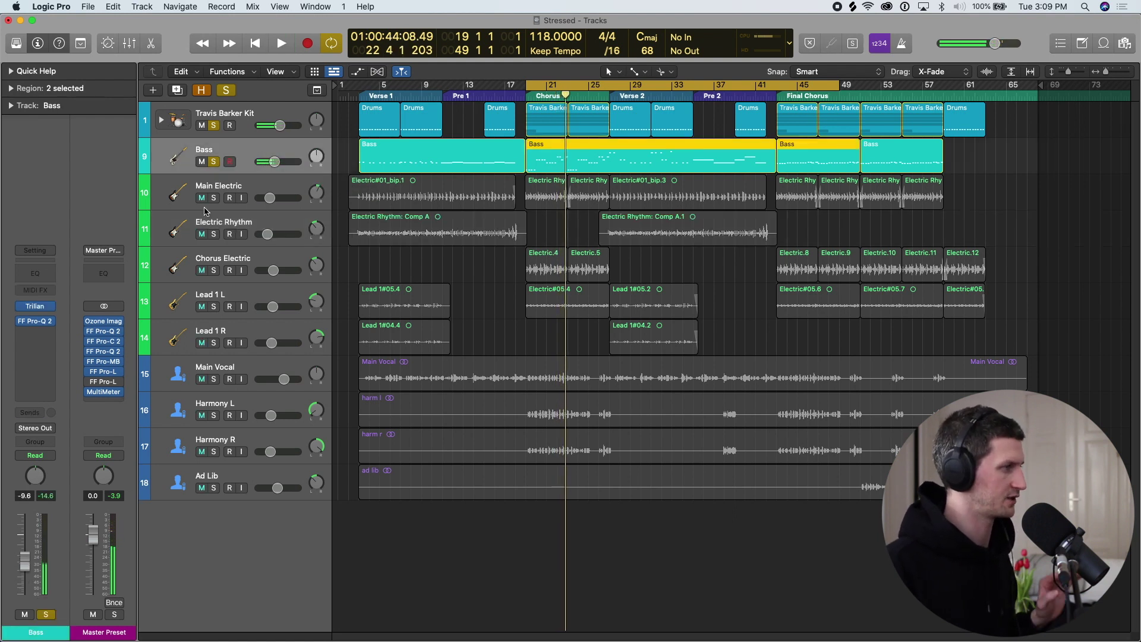
{"action": "left_click", "coordinate": [52, 306]}
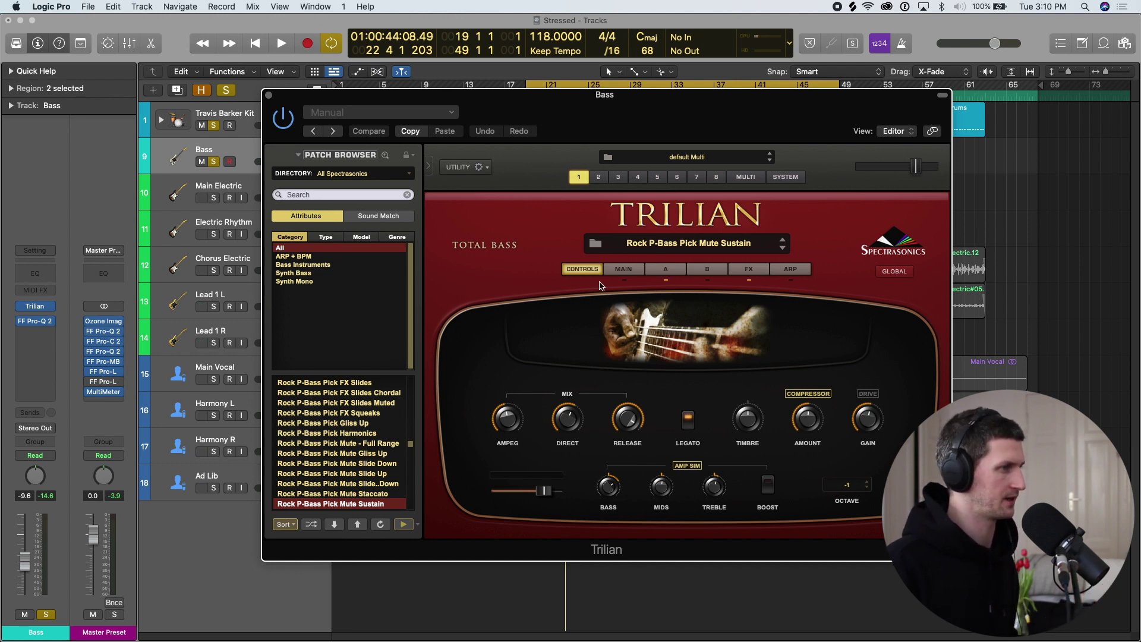
{"action": "left_click", "coordinate": [268, 96]}
Step: Add the Main Electric track to the solo and play Chorus 1 with drums and bass
{"action": "left_click", "coordinate": [213, 198]}
{"action": "left_click", "coordinate": [269, 185]}
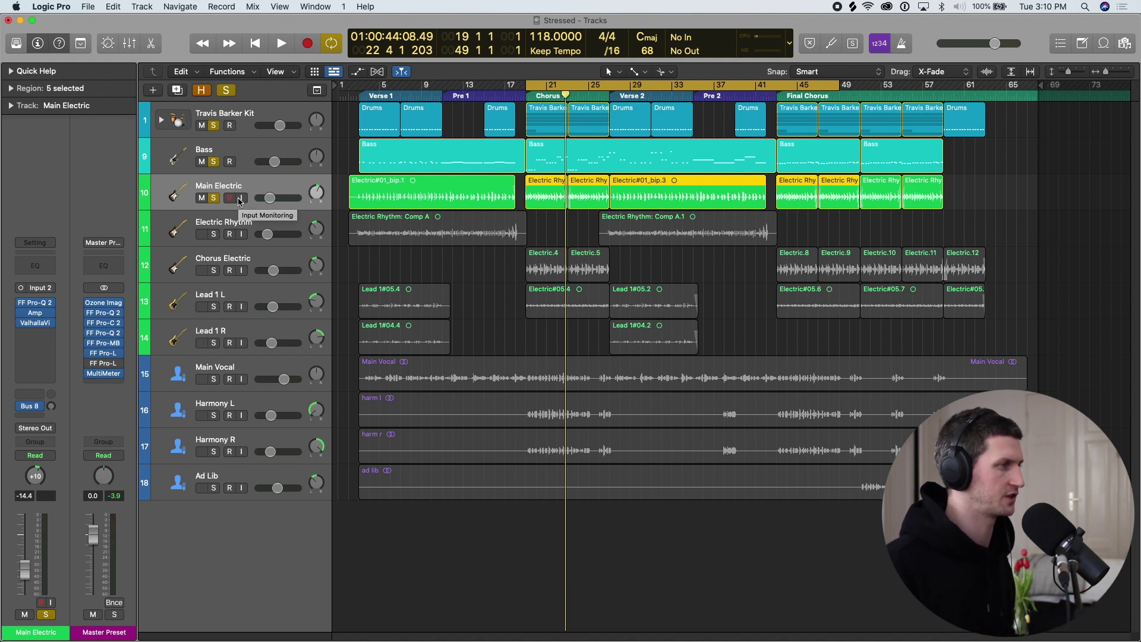
{"action": "key", "text": "space"}
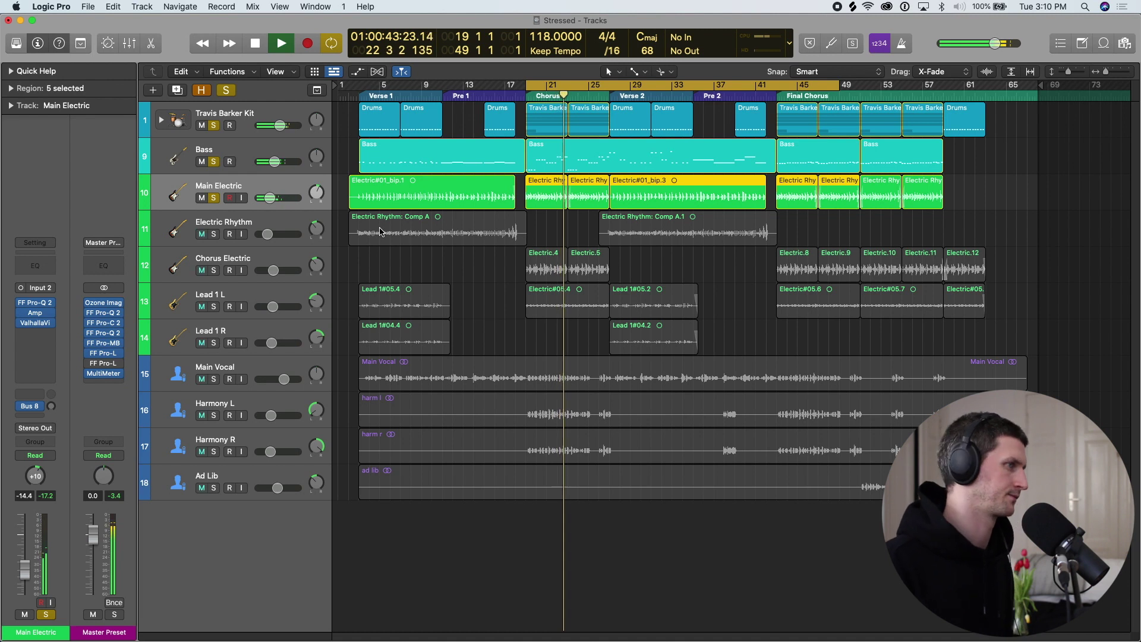
{"action": "key", "text": "space"}
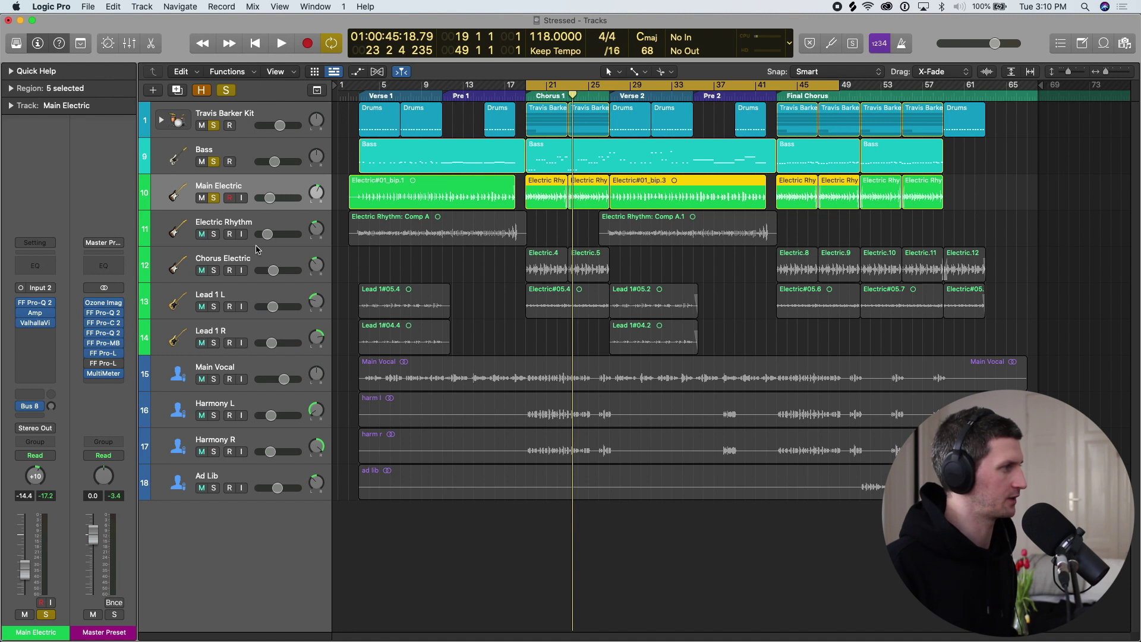
Step: Add the Chorus Electric track to the solo and play Chorus 1 with drums, bass and Main Electric
{"action": "left_click", "coordinate": [276, 224]}
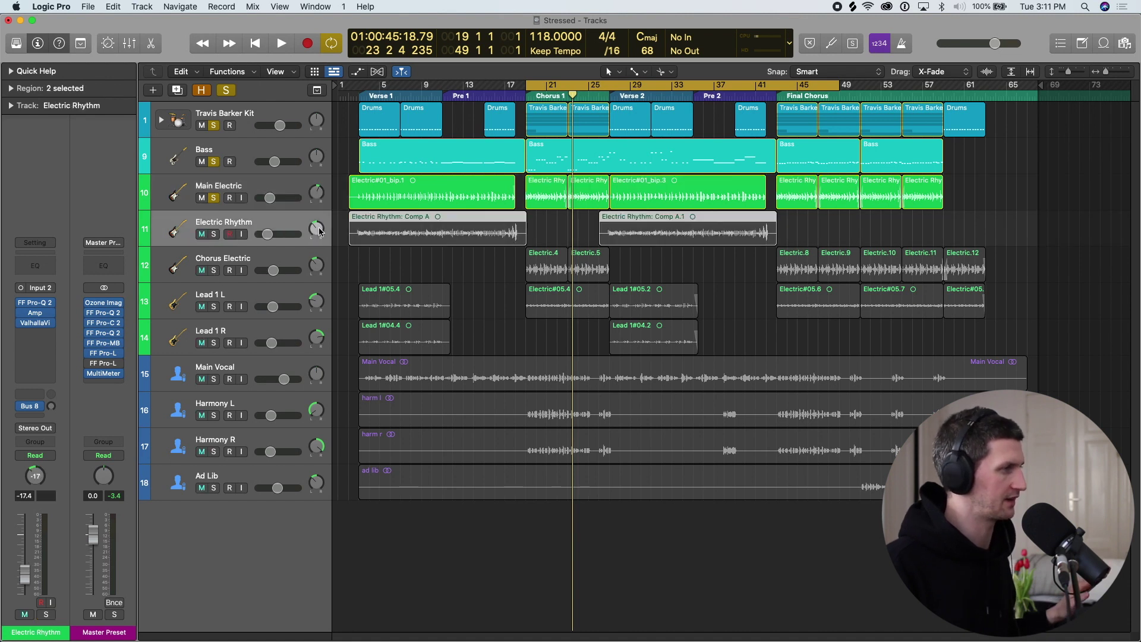
{"action": "left_click", "coordinate": [213, 270]}
{"action": "left_click", "coordinate": [284, 274]}
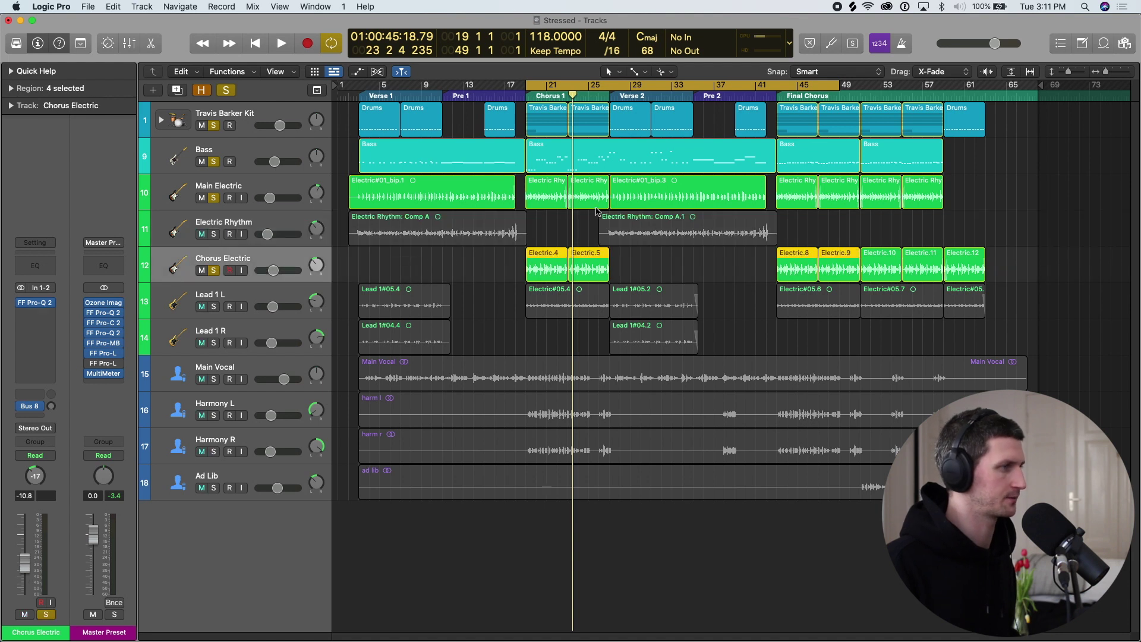
{"action": "key", "text": "space"}
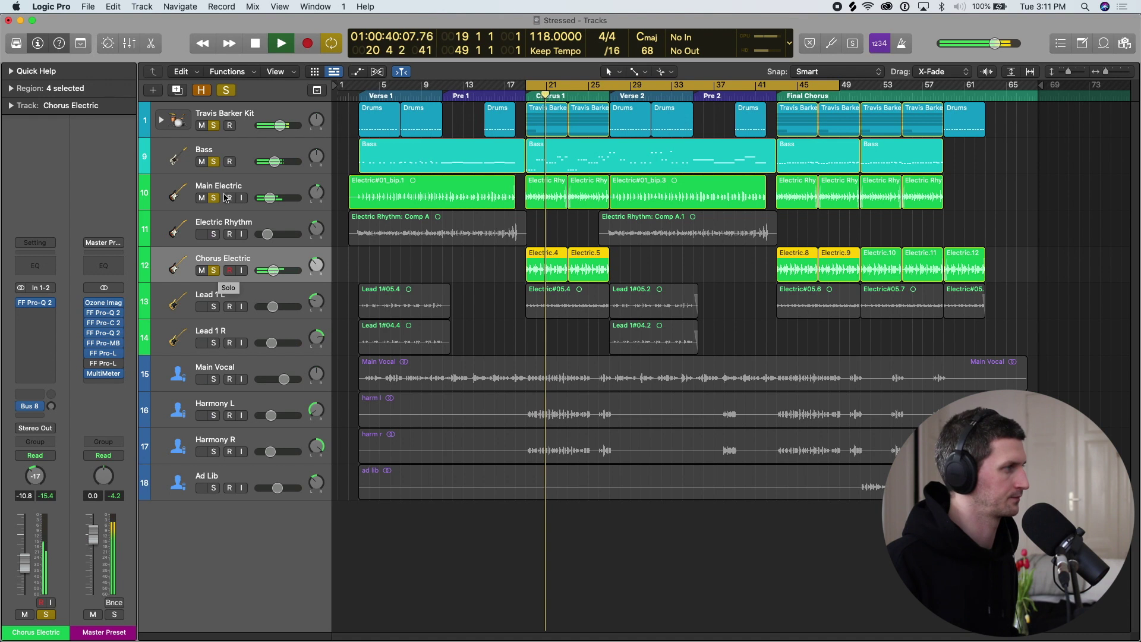
Step: Solo Chorus Electric alone, add Main Electric to it, and play the two chorus guitars together
{"action": "left_click", "coordinate": [214, 271], "text": "alt"}
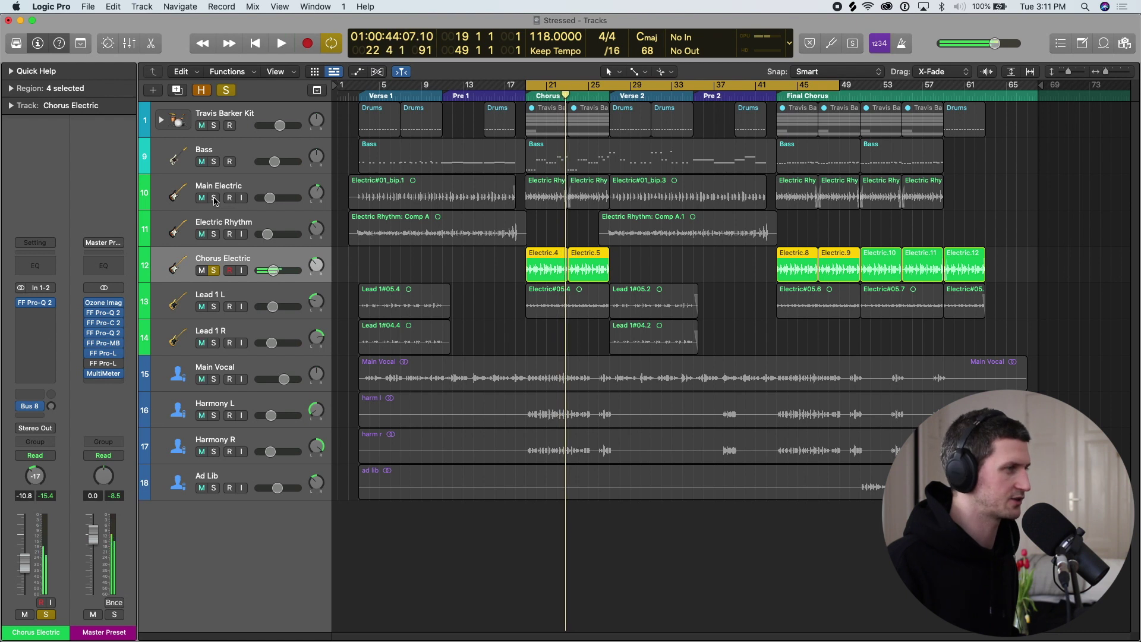
{"action": "key", "text": "space"}
{"action": "left_click", "coordinate": [214, 198]}
{"action": "key", "text": "space"}
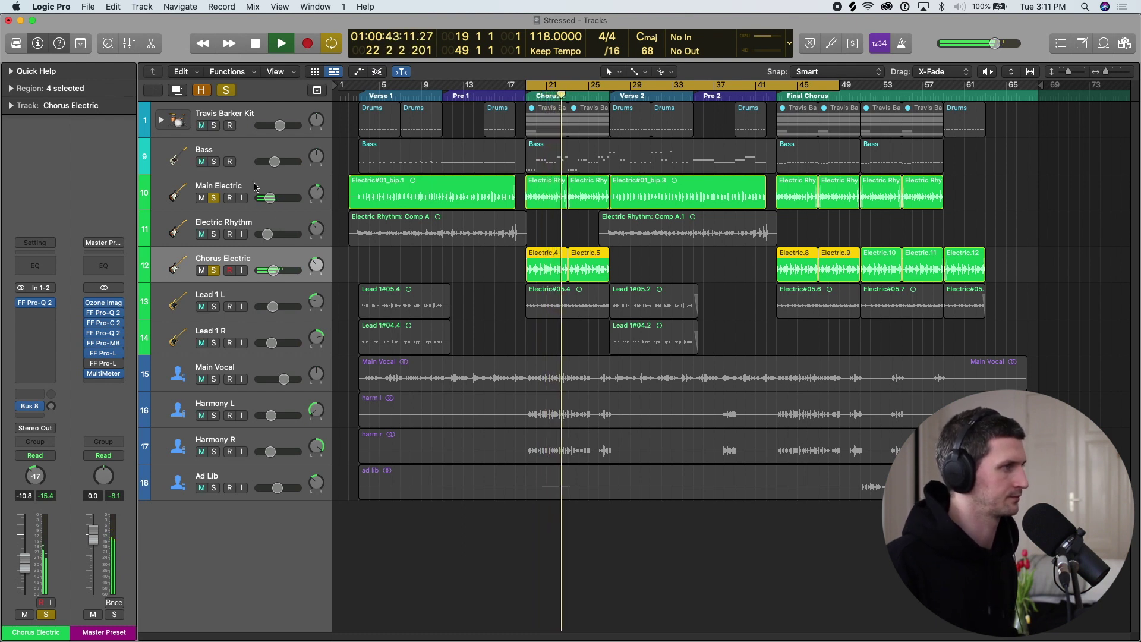
{"action": "key", "text": "space"}
Step: Go through the drum, bass, rhythm guitar and Lead 1 L and R tracks to review the arrangement's layers
{"action": "left_click", "coordinate": [250, 299]}
{"action": "left_click", "coordinate": [257, 326]}
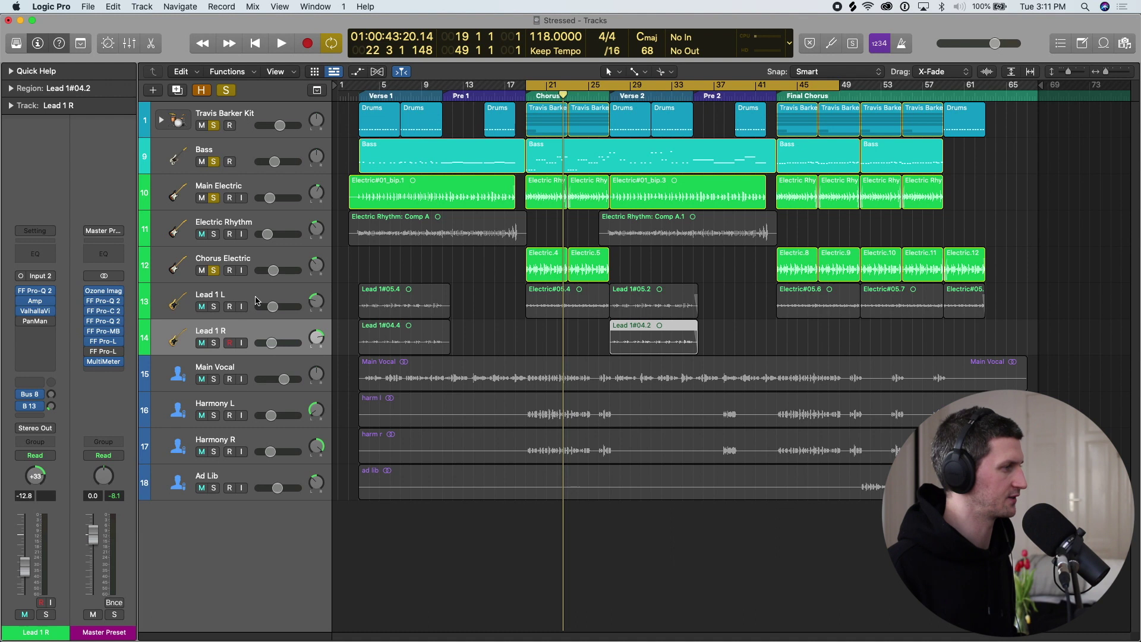
{"action": "left_click", "coordinate": [260, 294], "text": "shift"}
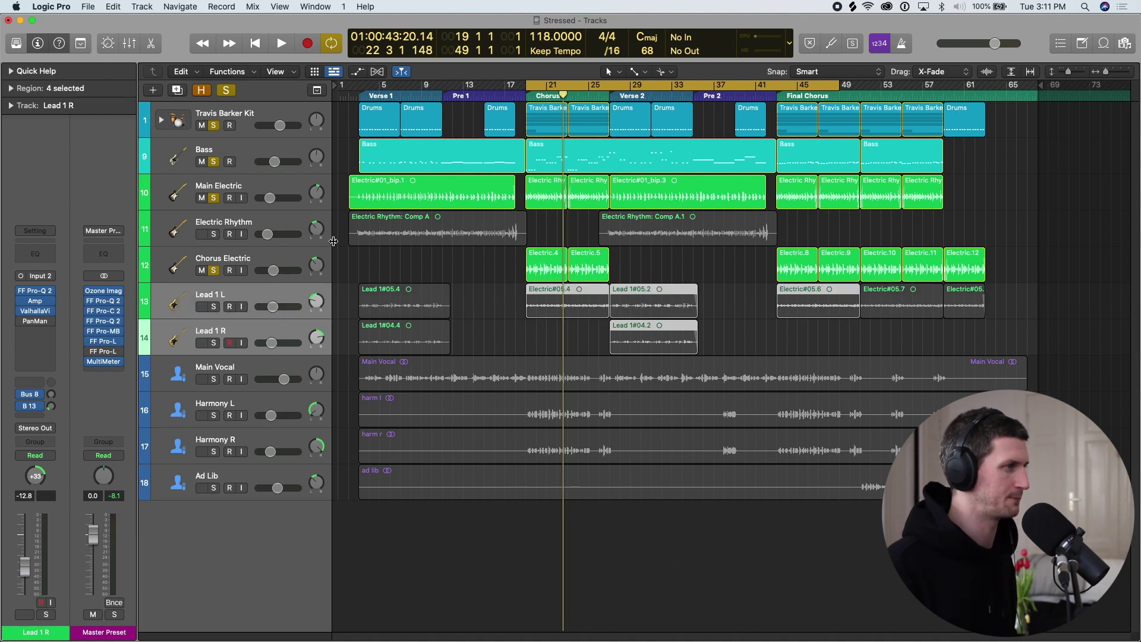
{"action": "left_click", "coordinate": [244, 122]}
{"action": "left_click", "coordinate": [244, 152]}
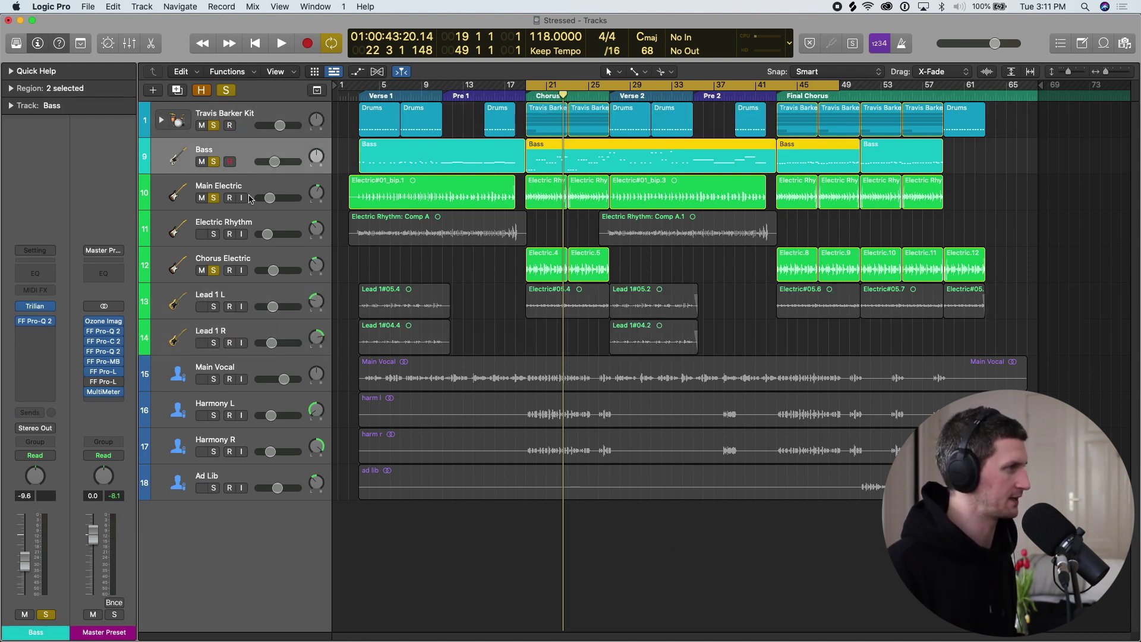
{"action": "left_click", "coordinate": [260, 200]}
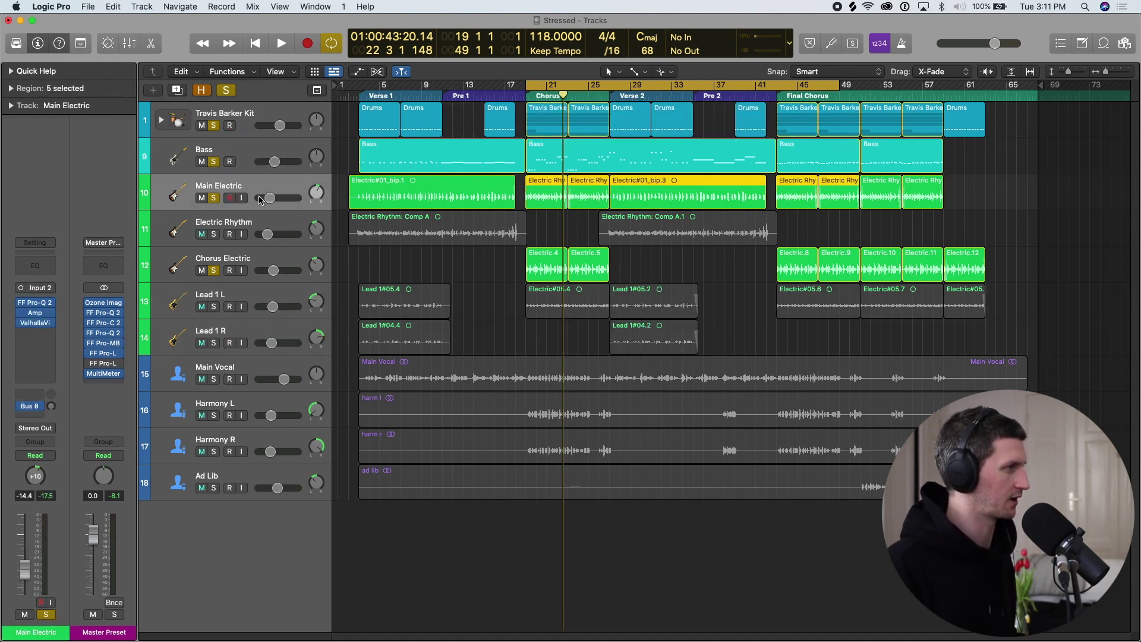
{"action": "left_click", "coordinate": [268, 226]}
{"action": "left_click", "coordinate": [254, 309]}
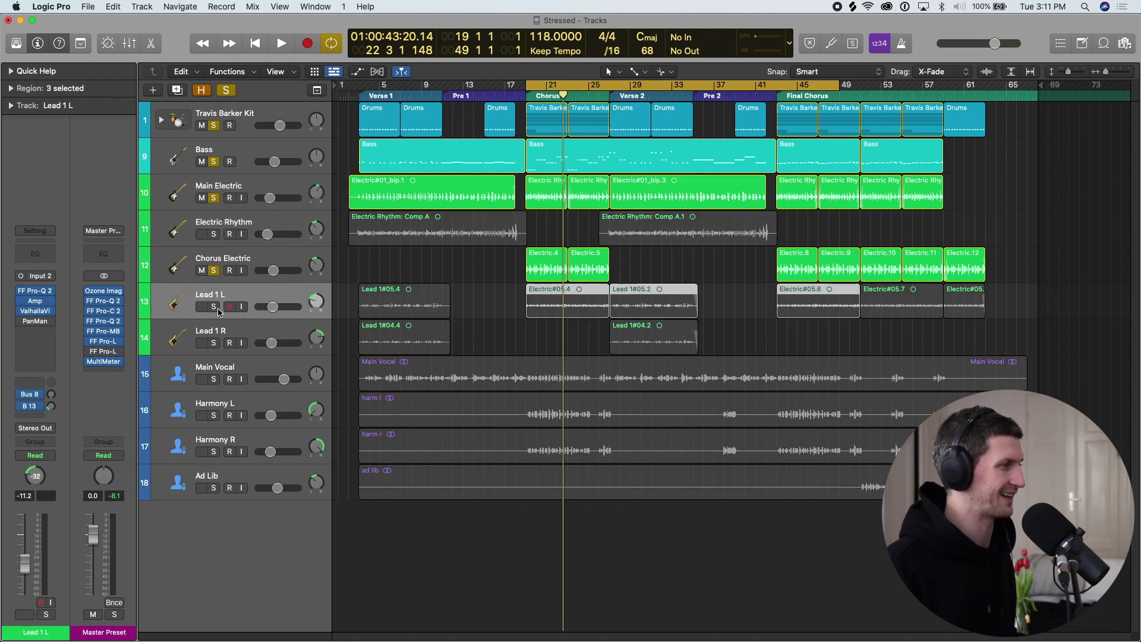
Step: Set the cycle range from bar 3 to bar 68 and play Verse 1 with only Lead 1 L and Lead 1 R soloed
{"action": "left_click_drag", "start_coordinate": [215, 308], "coordinate": [219, 335]}
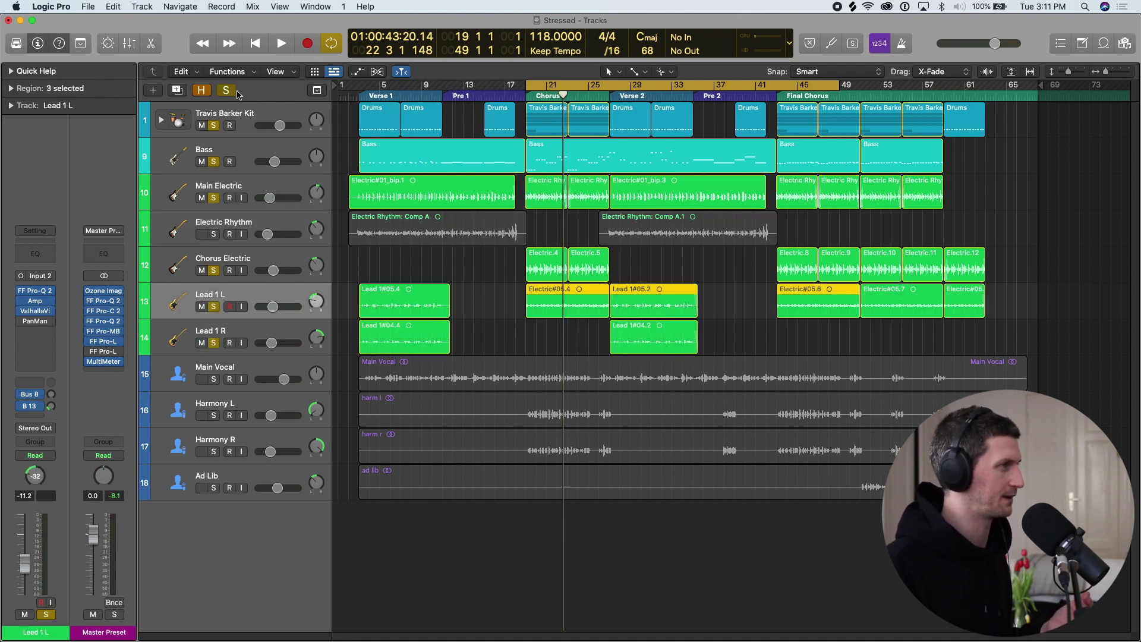
{"action": "left_click", "coordinate": [229, 91]}
{"action": "left_click", "coordinate": [213, 306]}
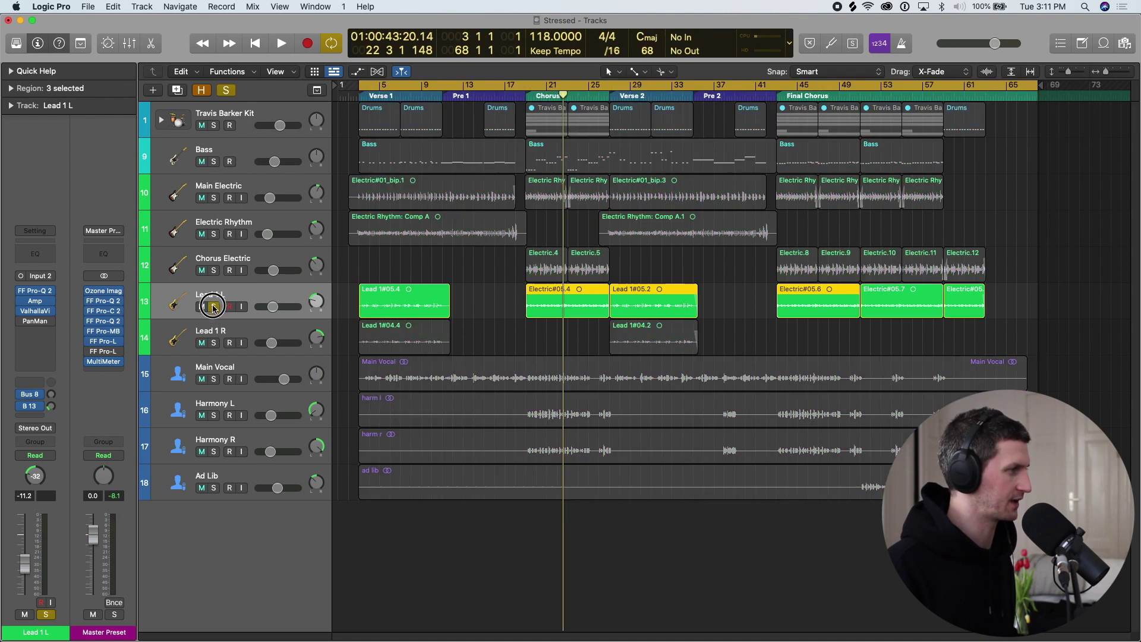
{"action": "left_click", "coordinate": [213, 343]}
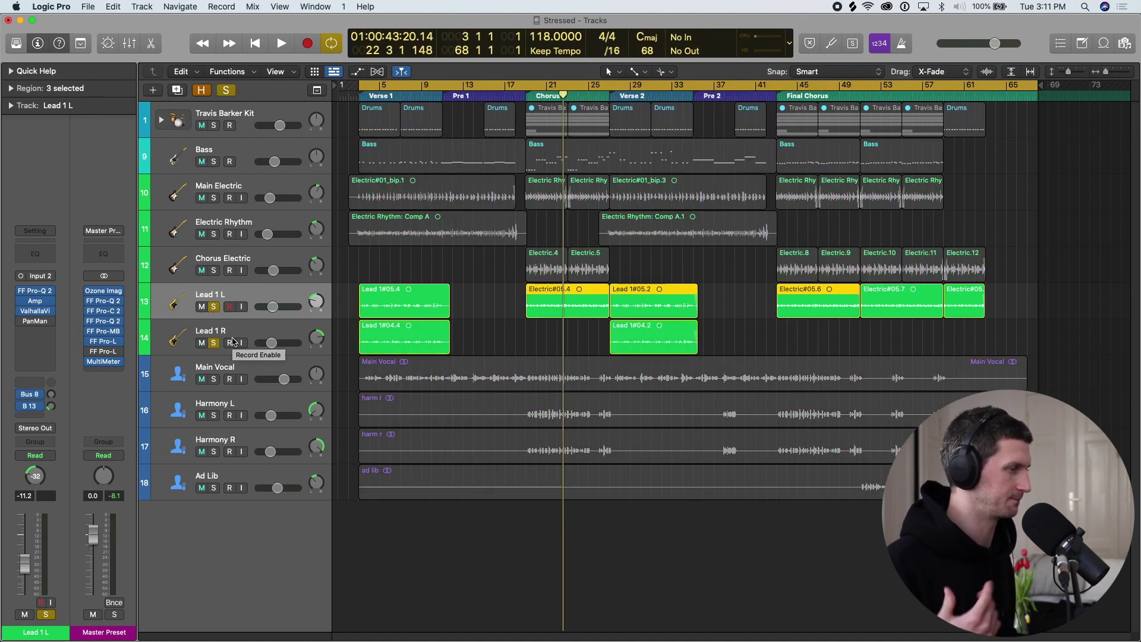
{"action": "key", "text": "space"}
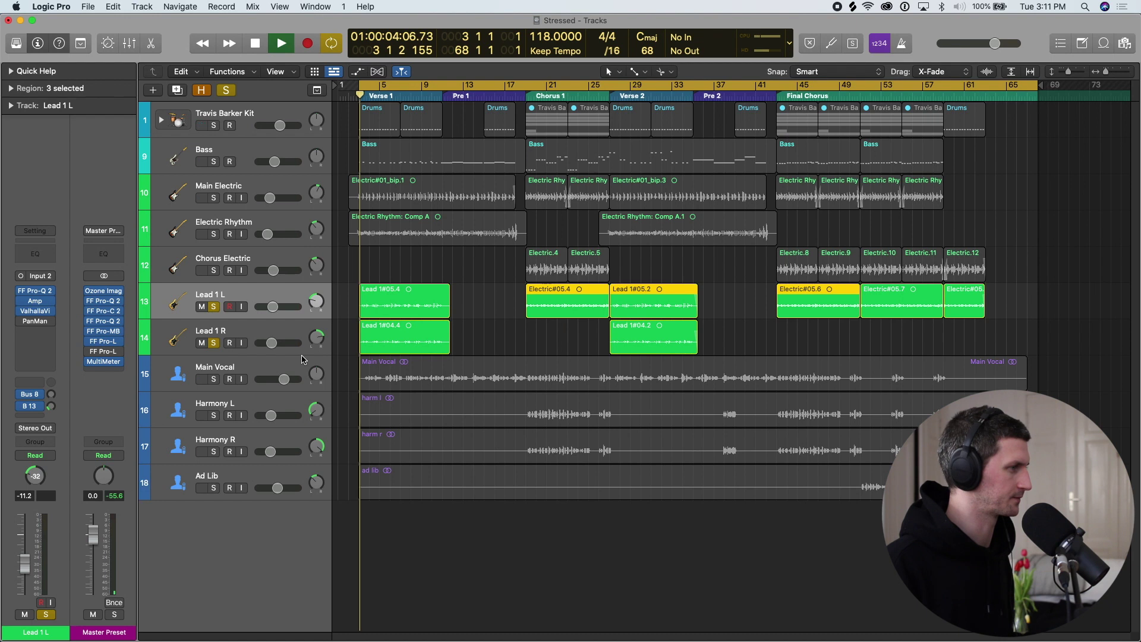
{"action": "key", "text": "super+Right"}
{"action": "key", "text": "super+Right"}
{"action": "key", "text": "super+Right"}
{"action": "key", "text": "super+Right"}
{"action": "key", "text": "super+Left"}
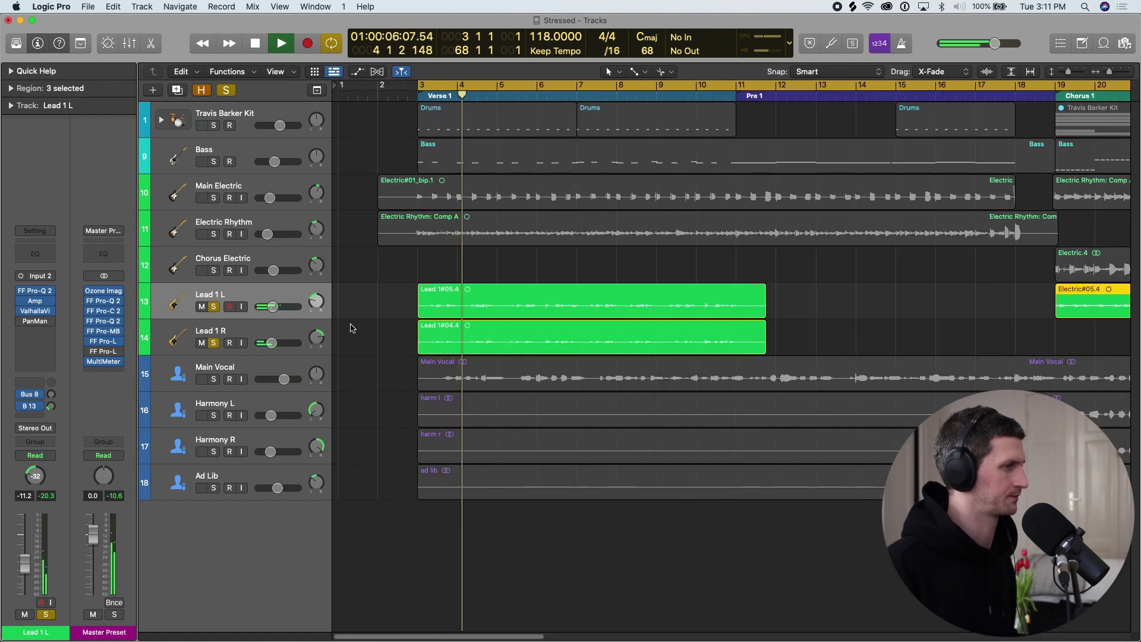
{"action": "key", "text": "super+Left"}
{"action": "key", "text": "super+Left"}
{"action": "key", "text": "space"}
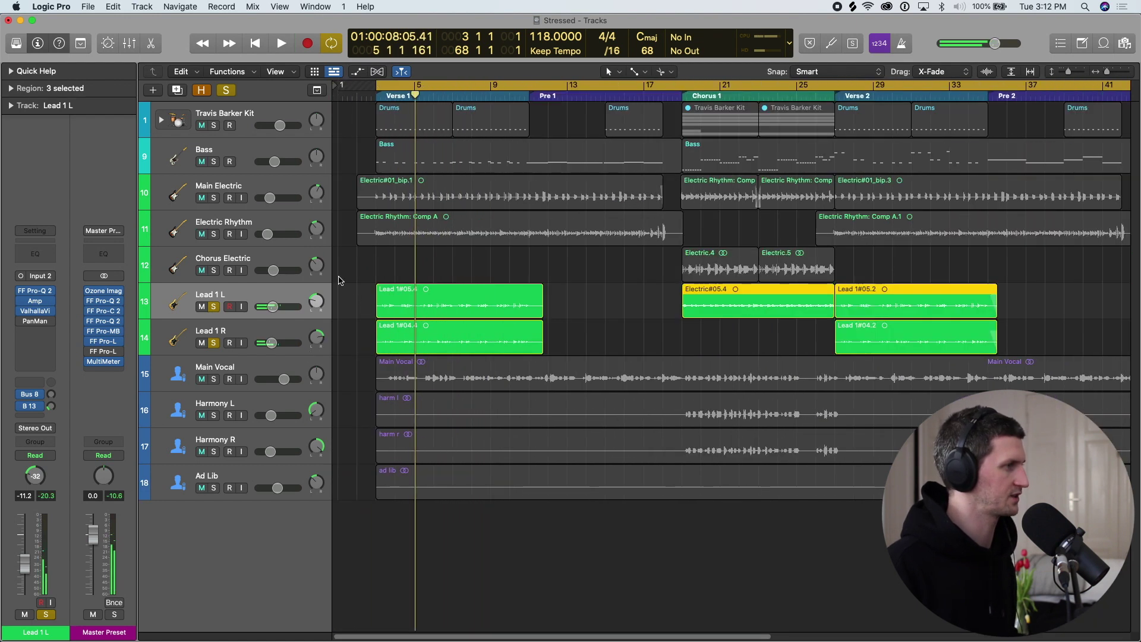
Step: Add the drum, bass and remaining electric guitar tracks to the soloed leads and play Verse 1
{"action": "left_click_drag", "start_coordinate": [213, 126], "coordinate": [221, 253]}
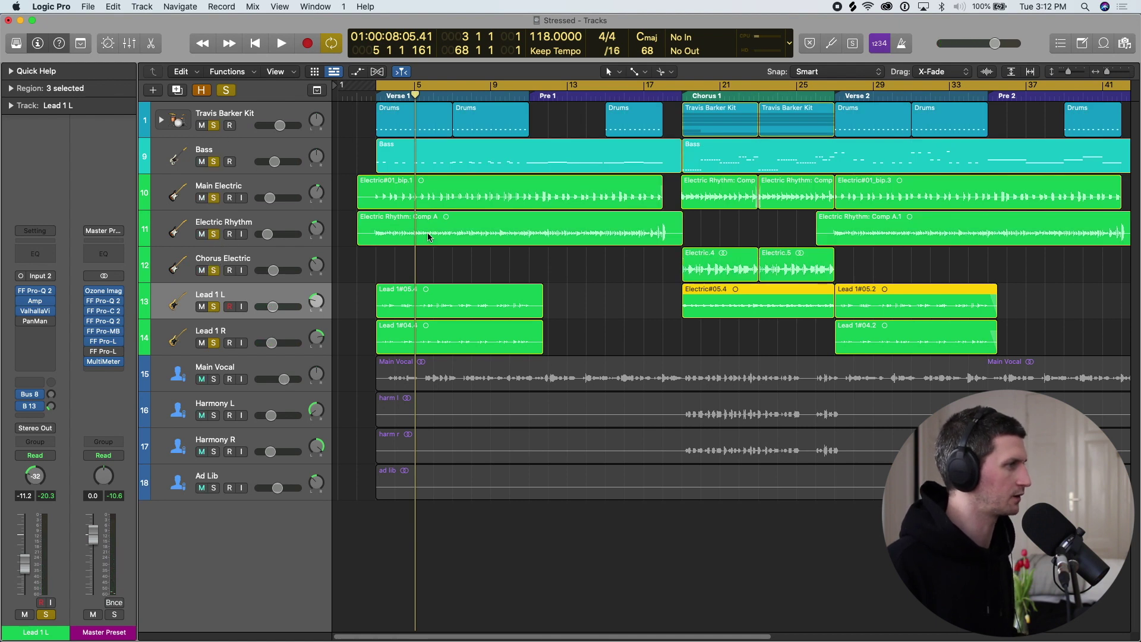
{"action": "key", "text": "space"}
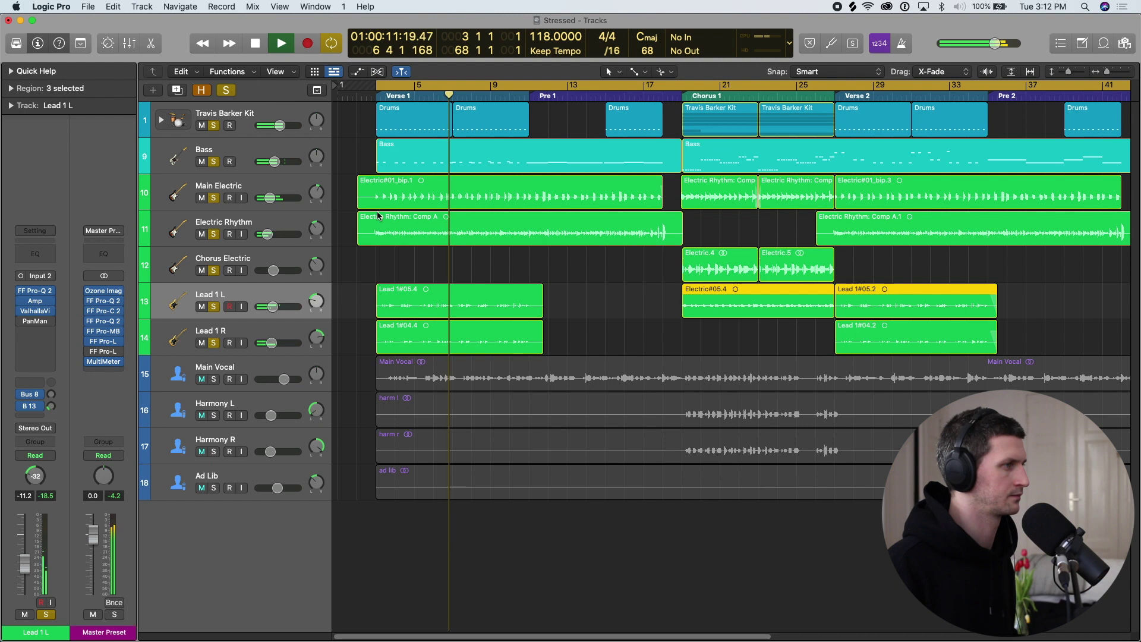
{"action": "key", "text": "super+Left"}
{"action": "key", "text": "space"}
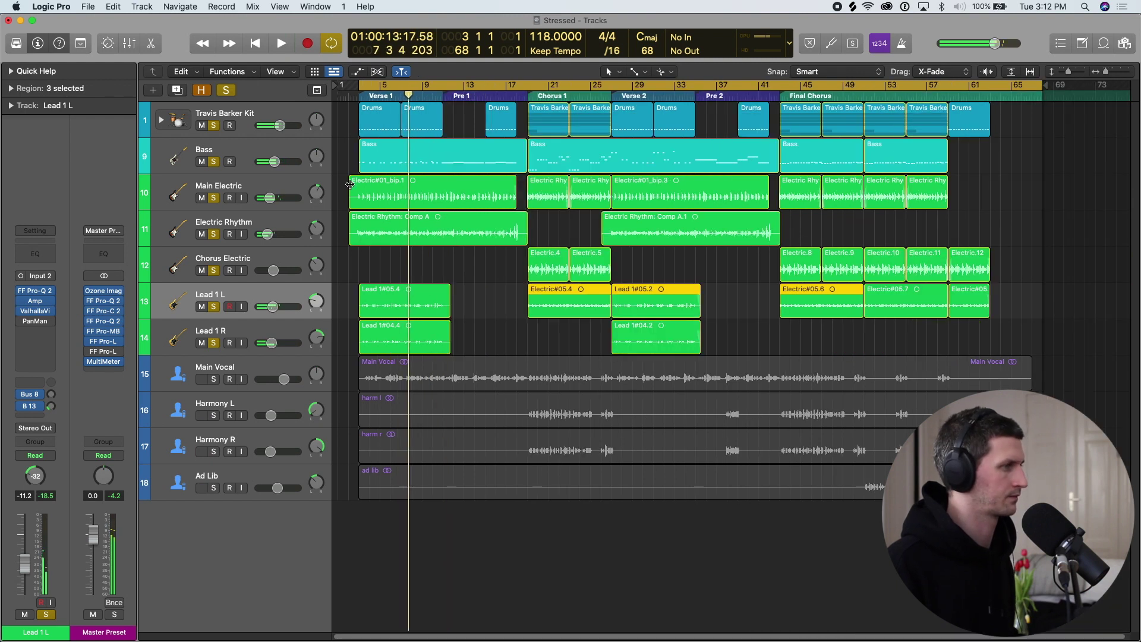
Step: Inspect the FF Pro-Q 2 settings on the Bass track and select the Main Electric track
{"action": "left_click", "coordinate": [254, 152]}
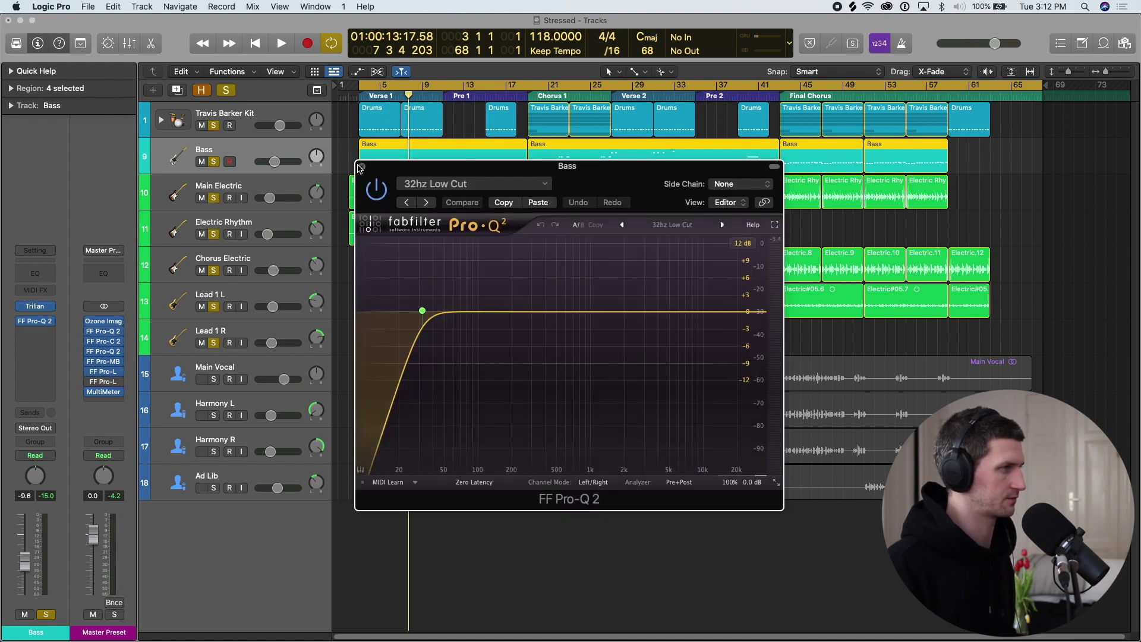
{"action": "left_click", "coordinate": [361, 169]}
{"action": "left_click", "coordinate": [275, 191]}
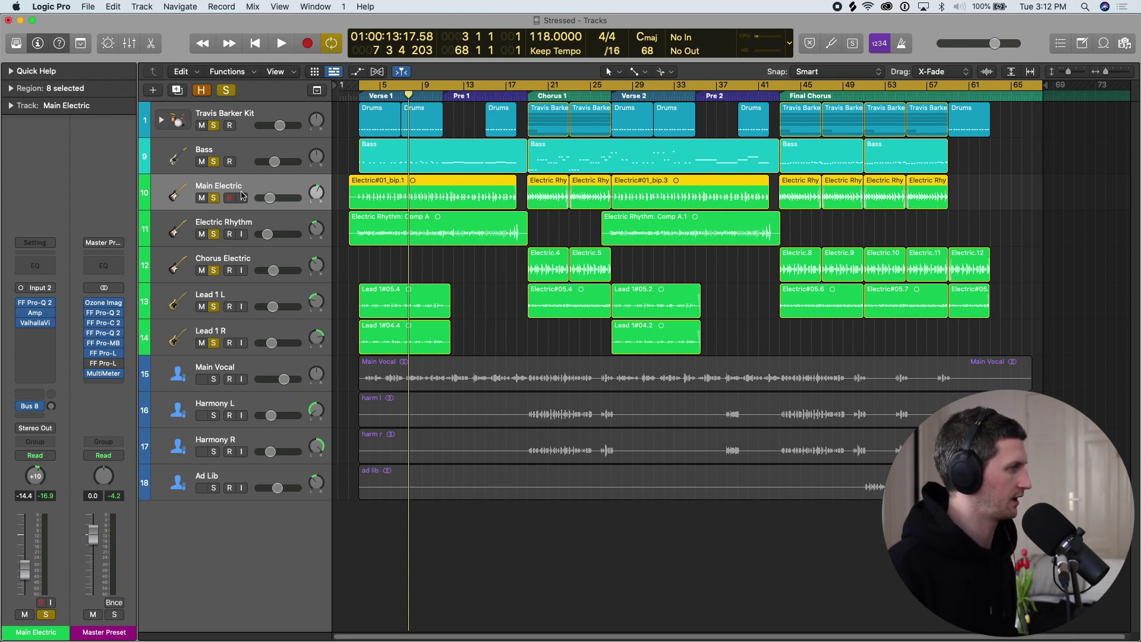
Step: Inspect the Amp Designer settings on the Main Electric track and go through the Electric Rhythm, Chorus Electric and Lead 1 L tracks
{"action": "left_click", "coordinate": [36, 316]}
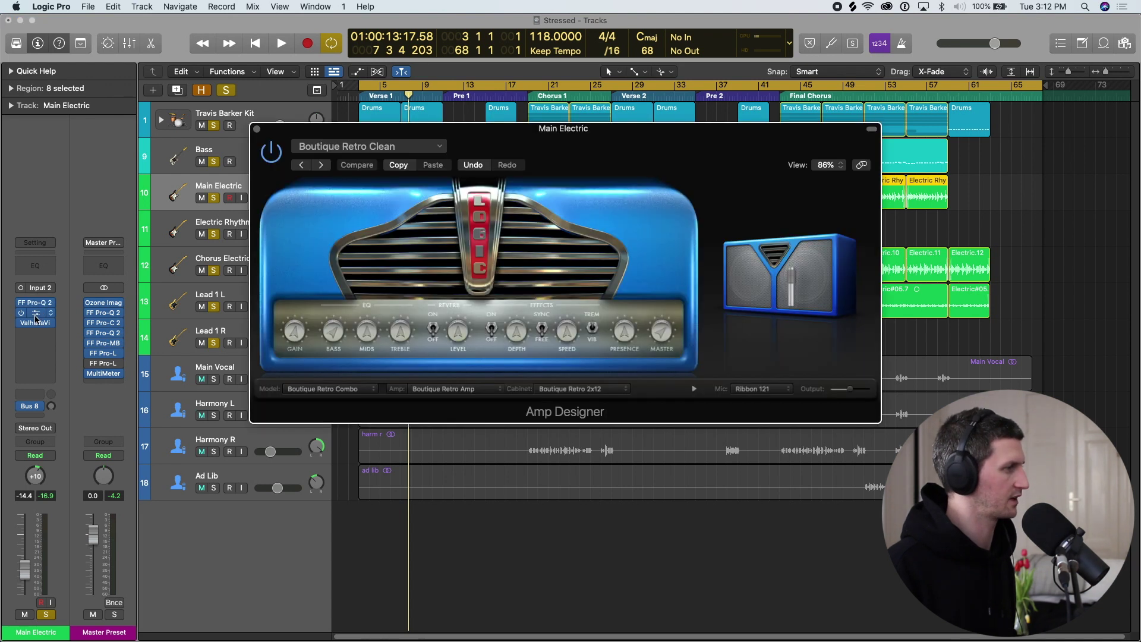
{"action": "left_click", "coordinate": [256, 129]}
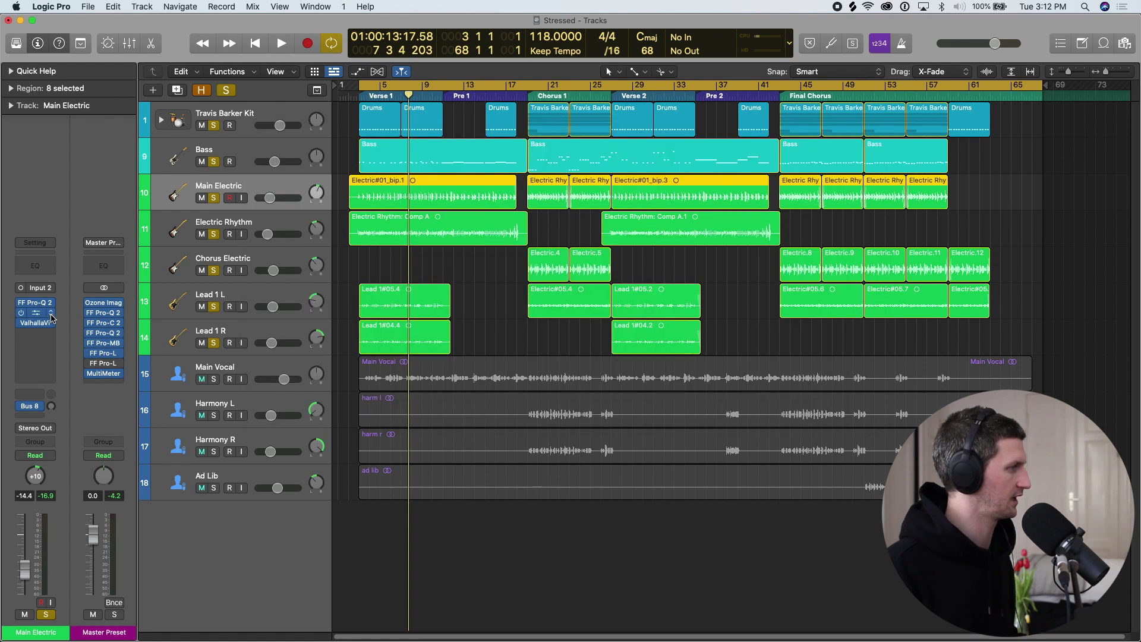
{"action": "left_click", "coordinate": [283, 222]}
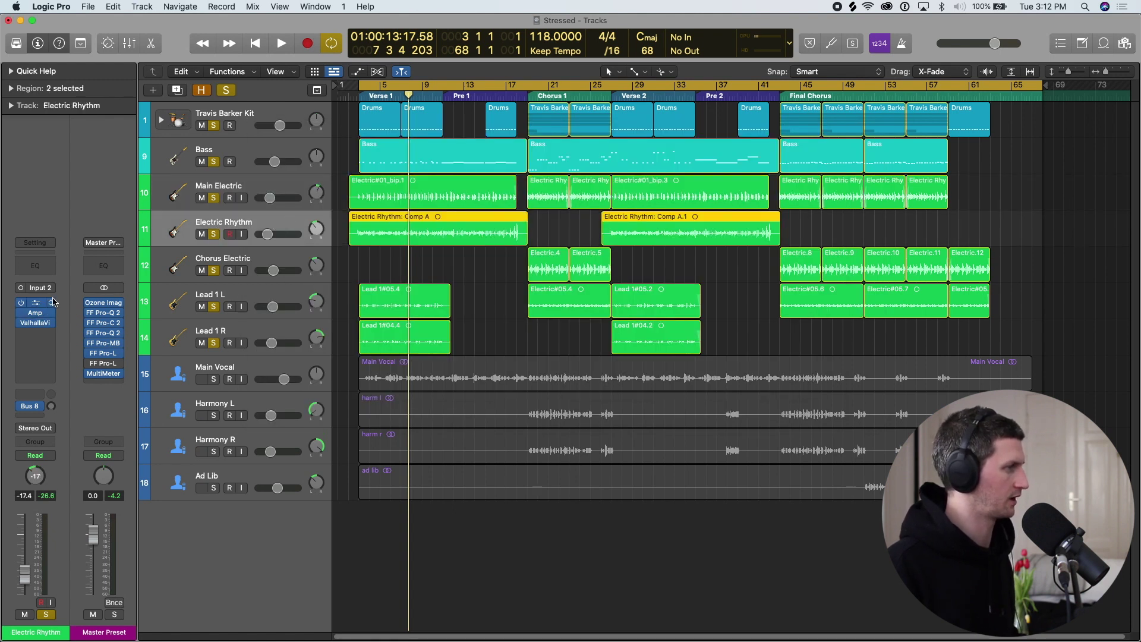
{"action": "left_click", "coordinate": [273, 268]}
{"action": "left_click", "coordinate": [269, 289]}
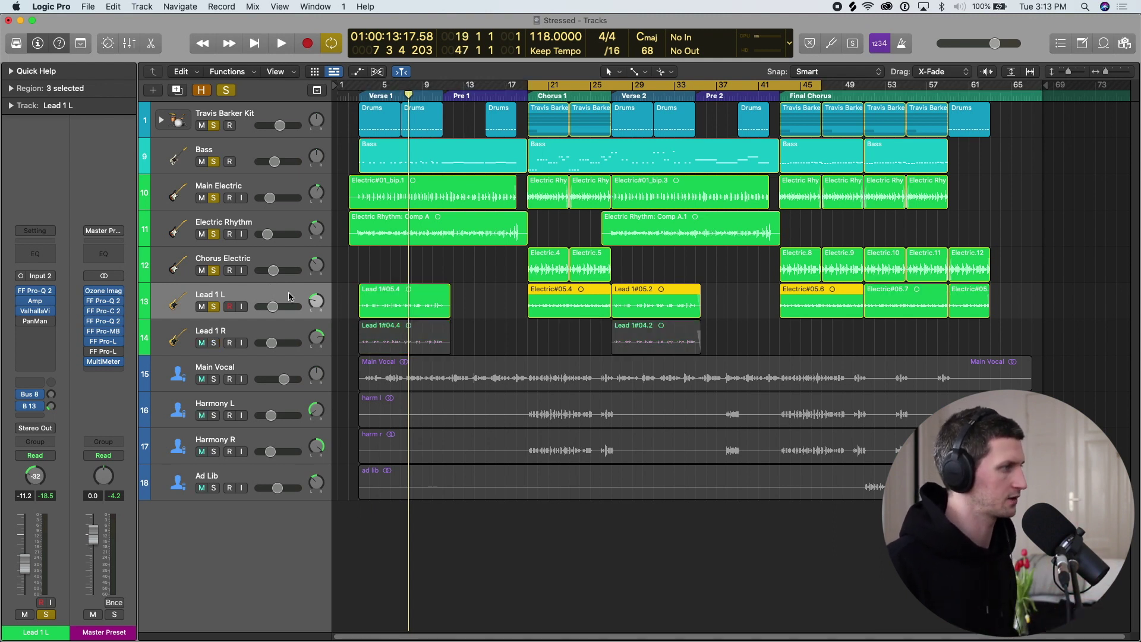
Step: Clear all solos, solo only Lead 1 L and play it from the start of Chorus 1 at bar 19
{"action": "left_click", "coordinate": [226, 90]}
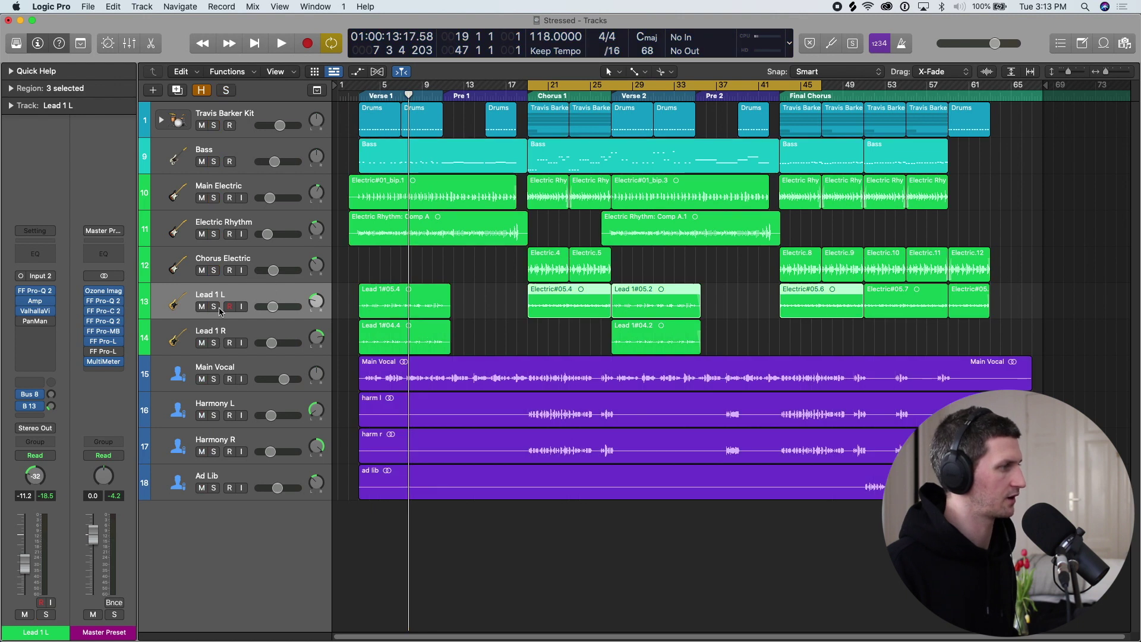
{"action": "left_click", "coordinate": [216, 308]}
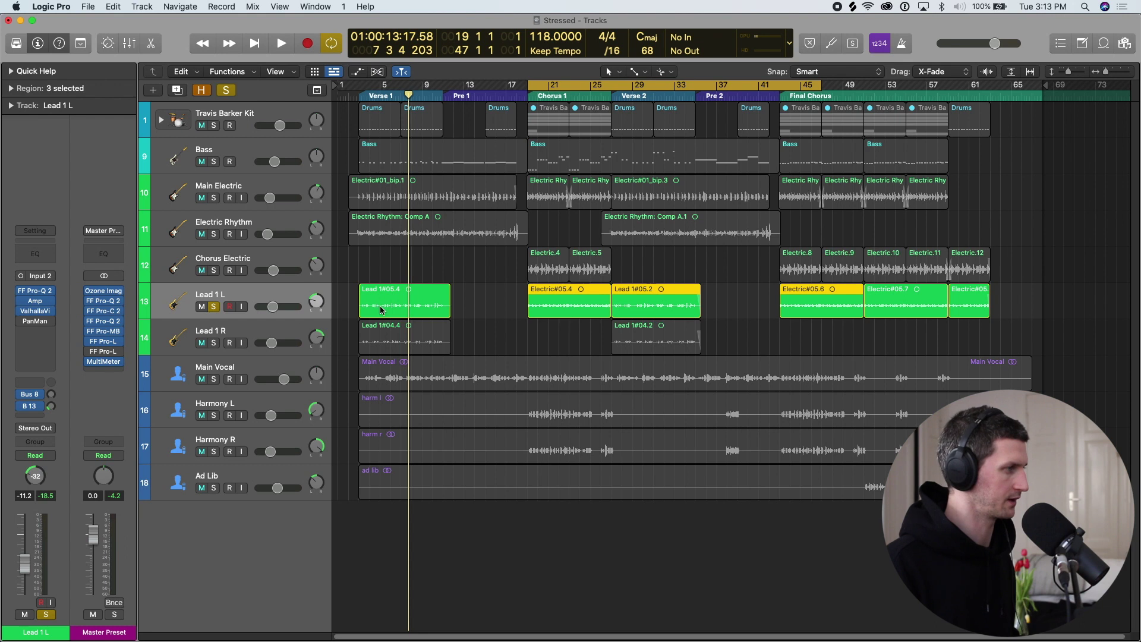
{"action": "key", "text": "shift+space"}
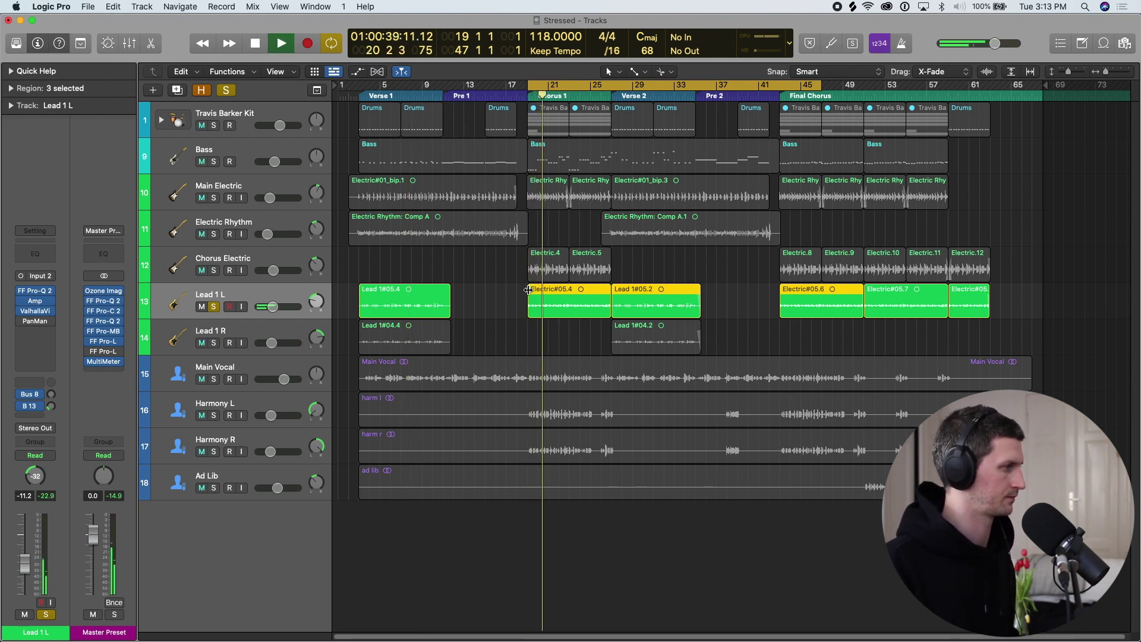
{"action": "key", "text": "space"}
Step: Add the drum, bass, Main Electric, Electric Rhythm and Chorus Electric tracks to the soloed lead and play Chorus 1
{"action": "left_click", "coordinate": [215, 126]}
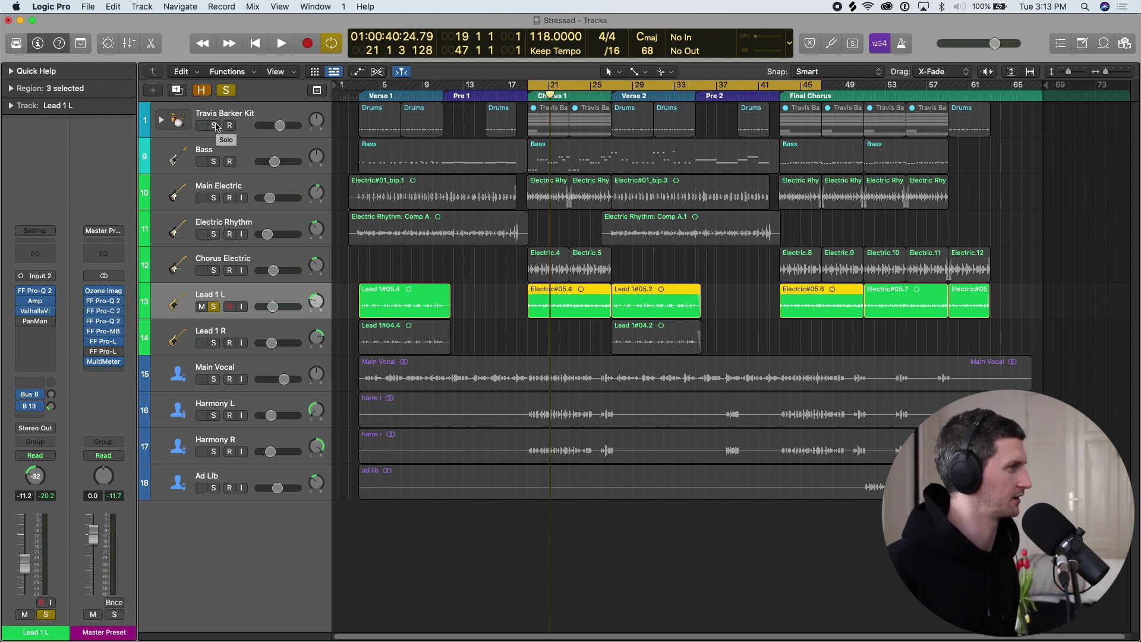
{"action": "left_click_drag", "start_coordinate": [215, 126], "coordinate": [213, 262]}
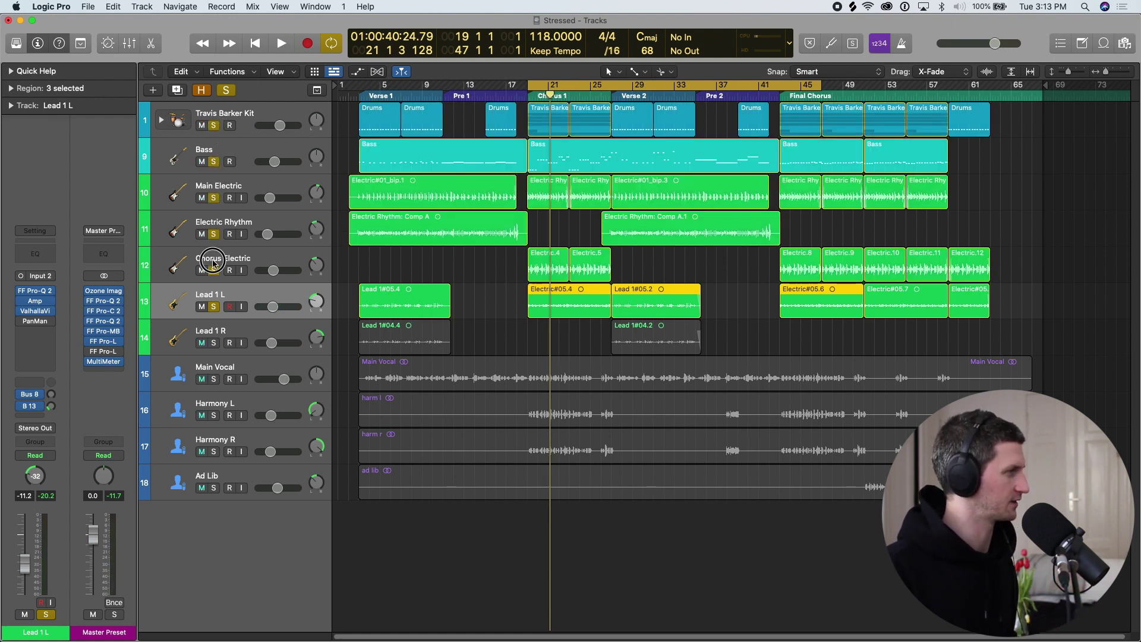
{"action": "key", "text": "space"}
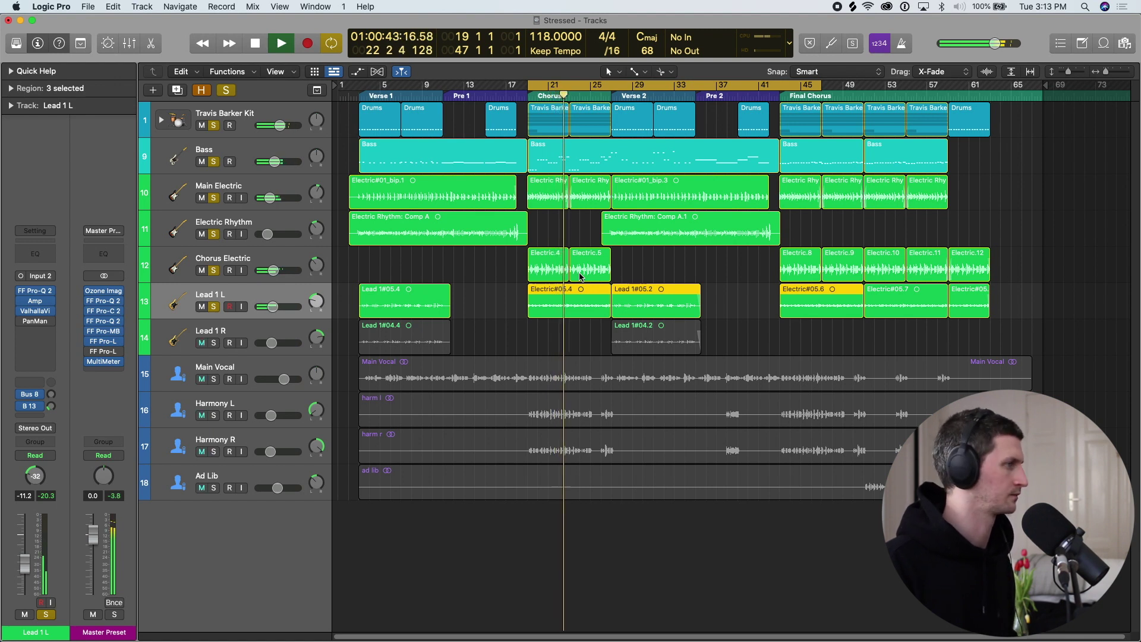
{"action": "key", "text": "space"}
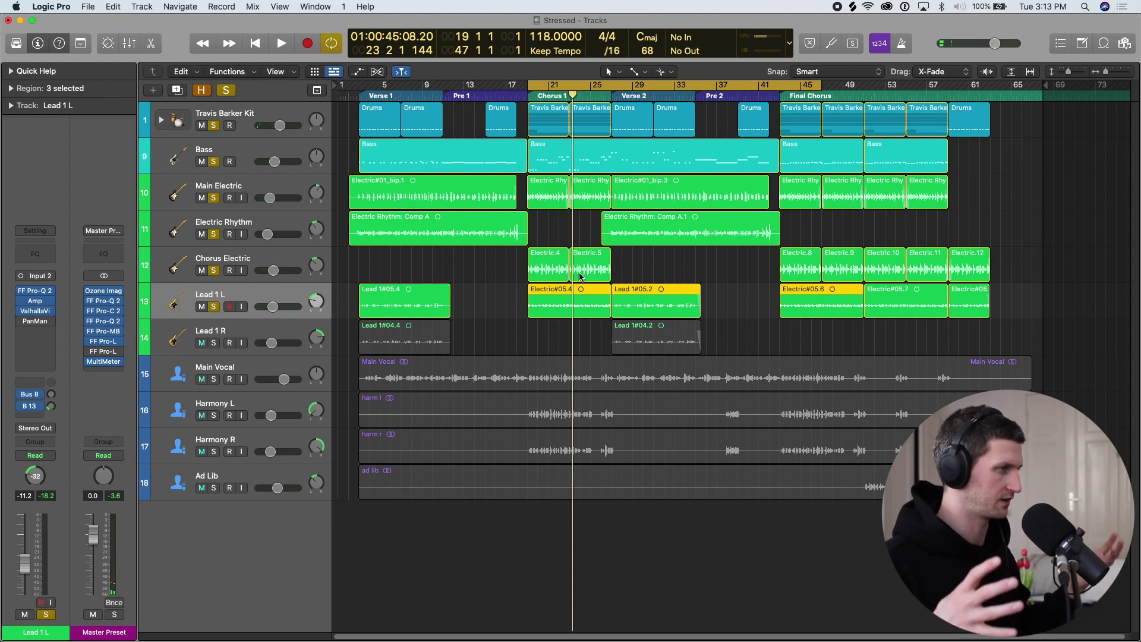
Step: Add Main Vocal, Harmony L and Harmony R to the soloed tracks and play Chorus 1 into Verse 2
{"action": "left_click", "coordinate": [214, 379]}
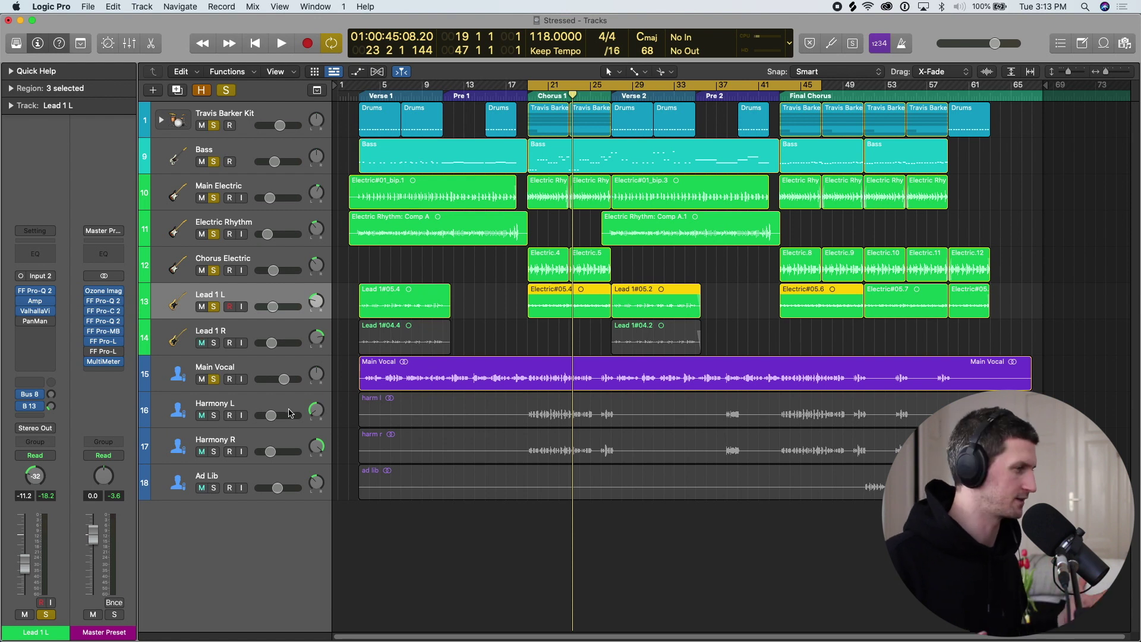
{"action": "left_click_drag", "start_coordinate": [215, 416], "coordinate": [214, 453]}
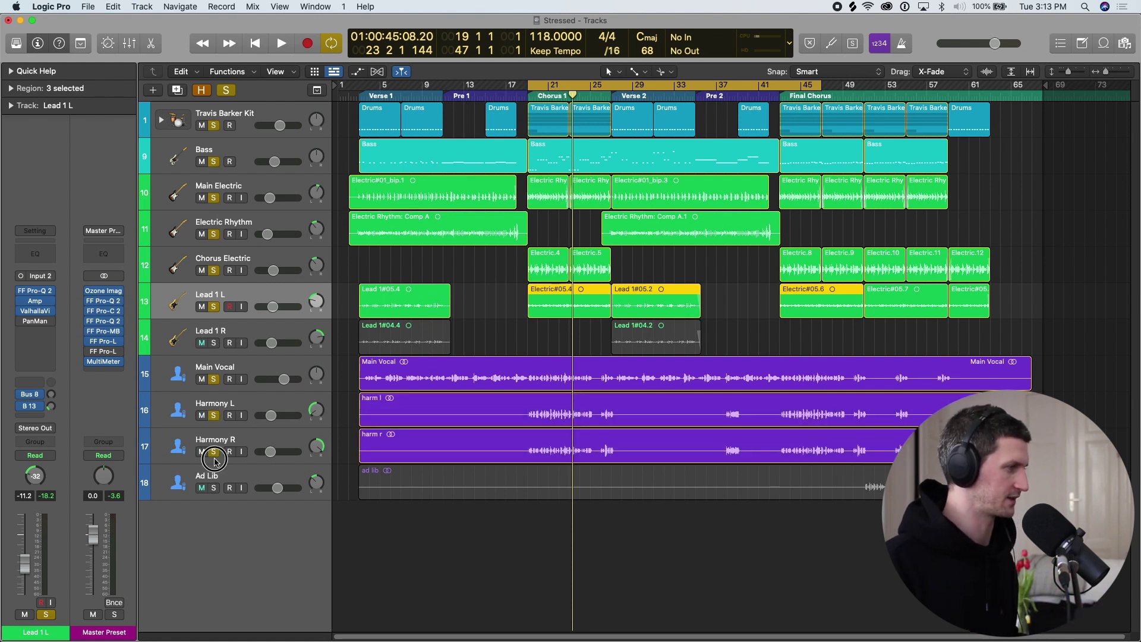
{"action": "key", "text": "space"}
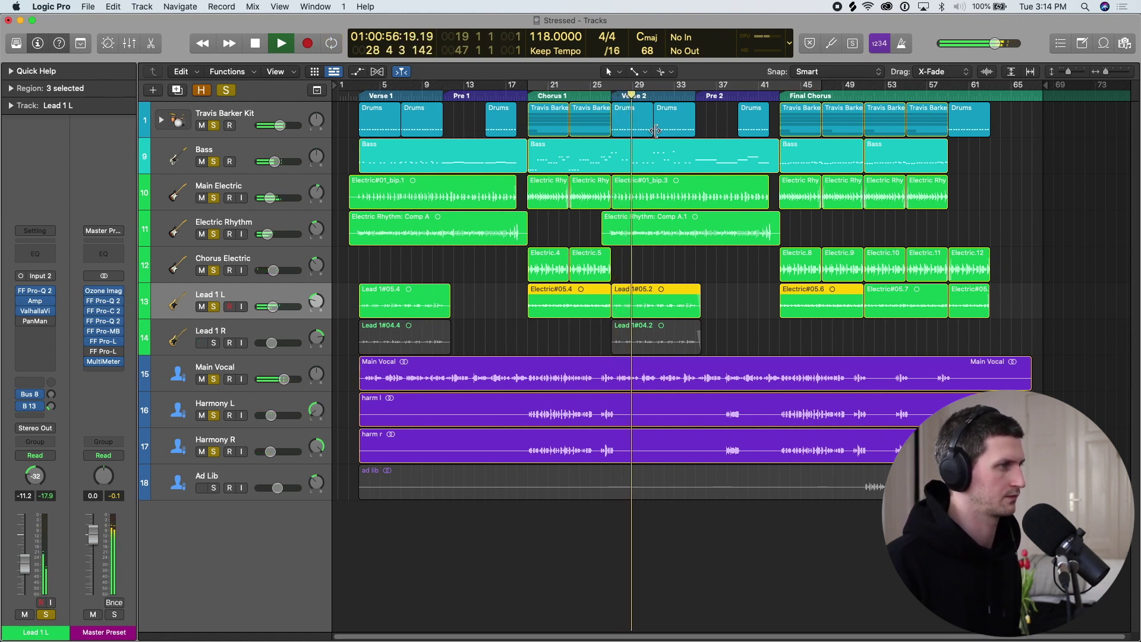
Step: Try Verse 2 without its first Drums region: delete it, play from bar 26, and undo the deletion
{"action": "left_click_drag", "start_coordinate": [634, 93], "coordinate": [685, 129]}
{"action": "left_click_drag", "start_coordinate": [605, 87], "coordinate": [938, 95]}
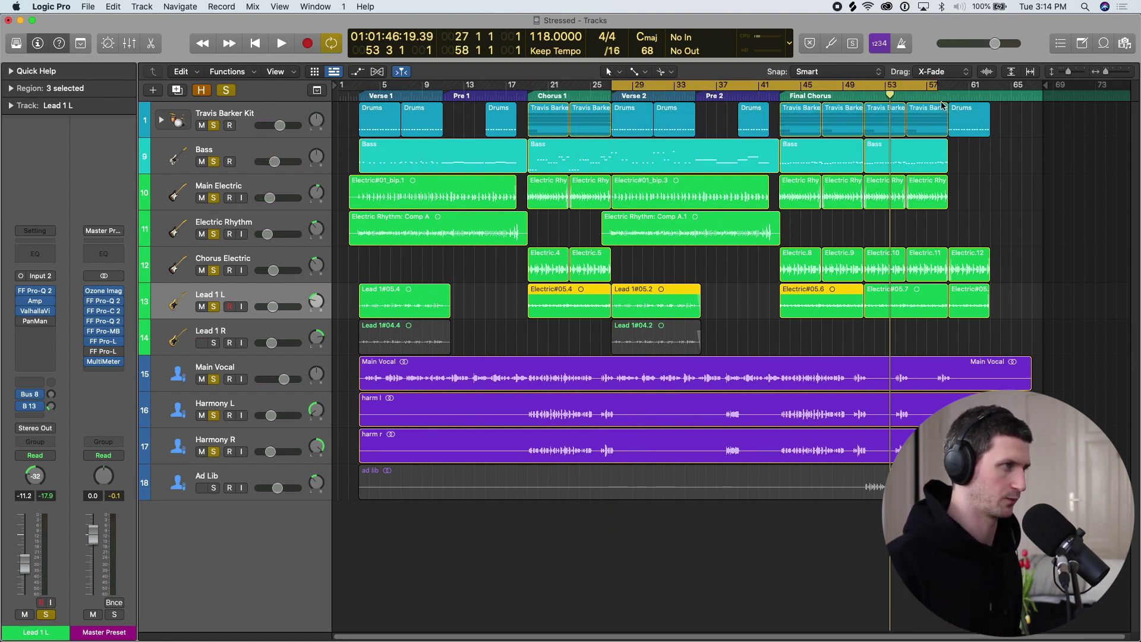
{"action": "left_click", "coordinate": [628, 129]}
{"action": "key", "text": "Delete"}
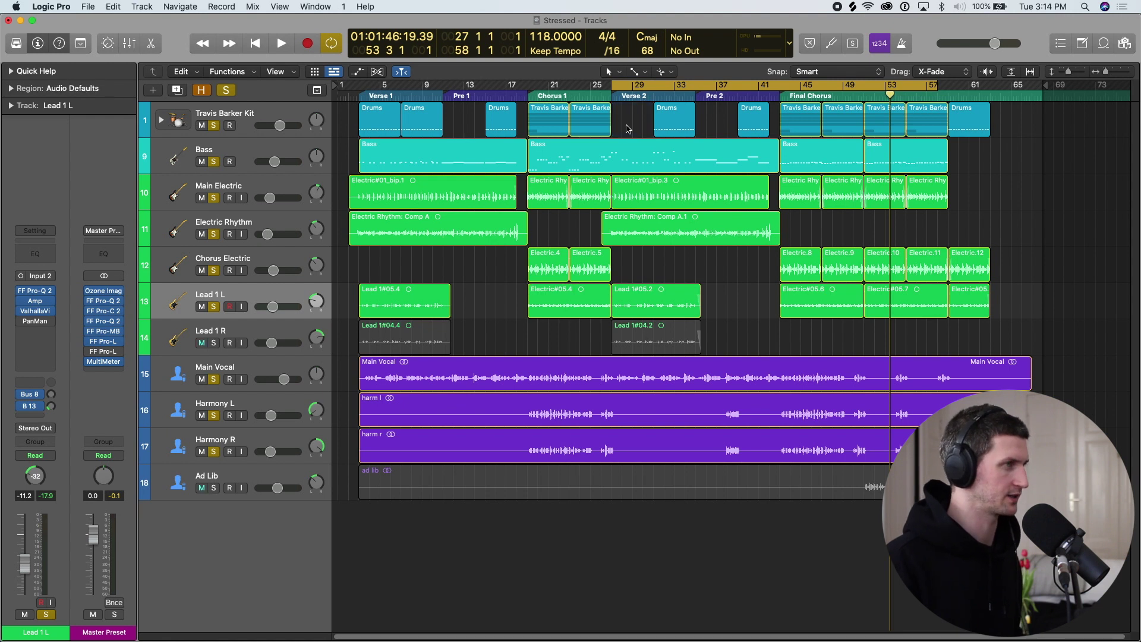
{"action": "left_click_drag", "start_coordinate": [597, 92], "coordinate": [912, 90]}
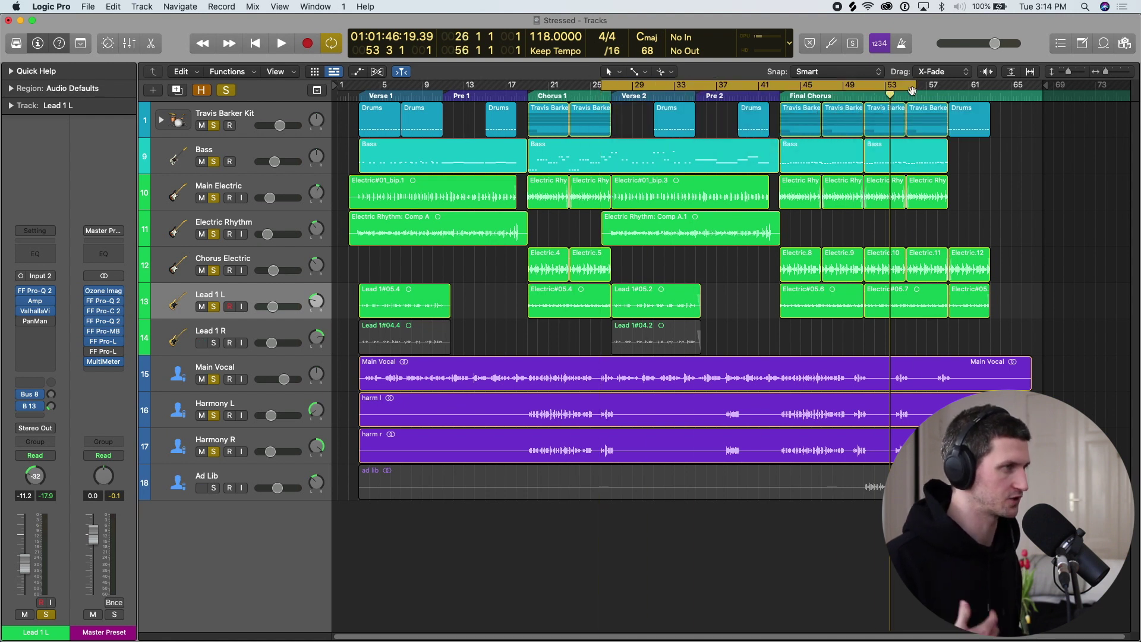
{"action": "key", "text": "space"}
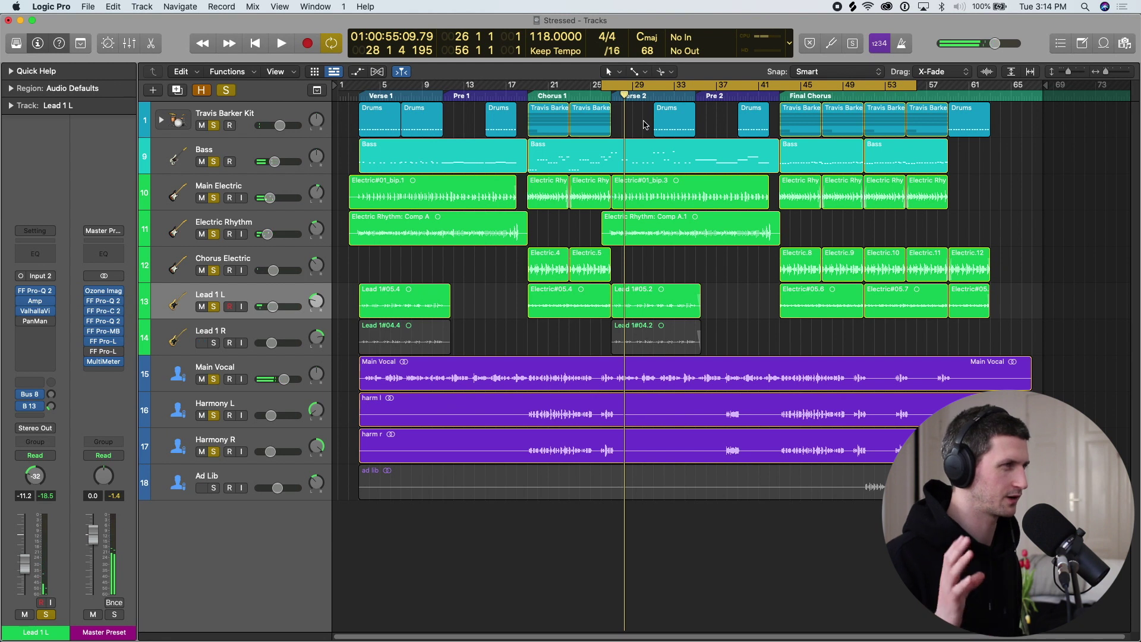
{"action": "key", "text": "super+z"}
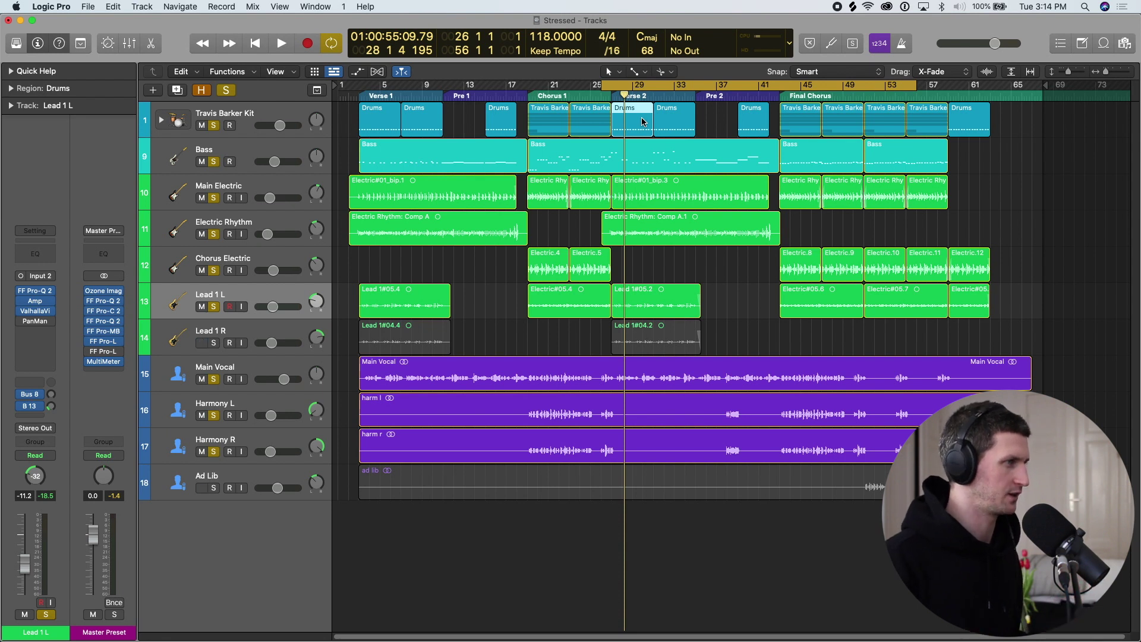
Step: Set the cycle range from bar 35 to bar 44 and play Pre 2 with only the Bass track soloed
{"action": "key", "text": "super+Down"}
{"action": "key", "text": "super+Down"}
{"action": "key", "text": "super+Down"}
{"action": "key", "text": "super+Down"}
{"action": "key", "text": "super+Right"}
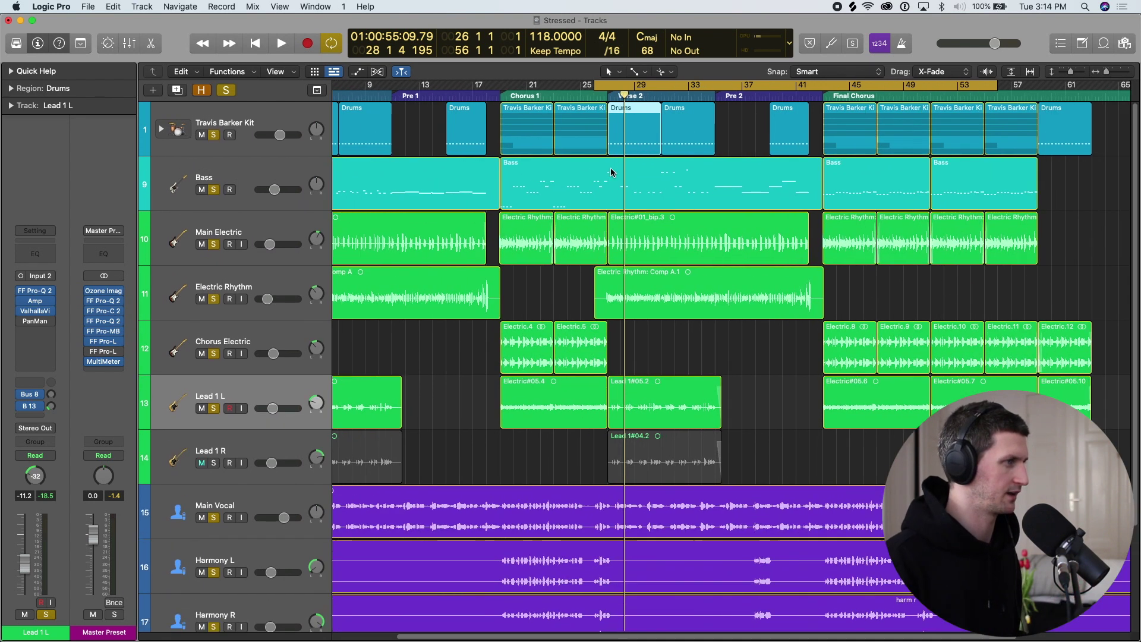
{"action": "key", "text": "super+Right"}
{"action": "scroll", "coordinate": [529, 174], "scroll_direction": "left", "scroll_amount": 3}
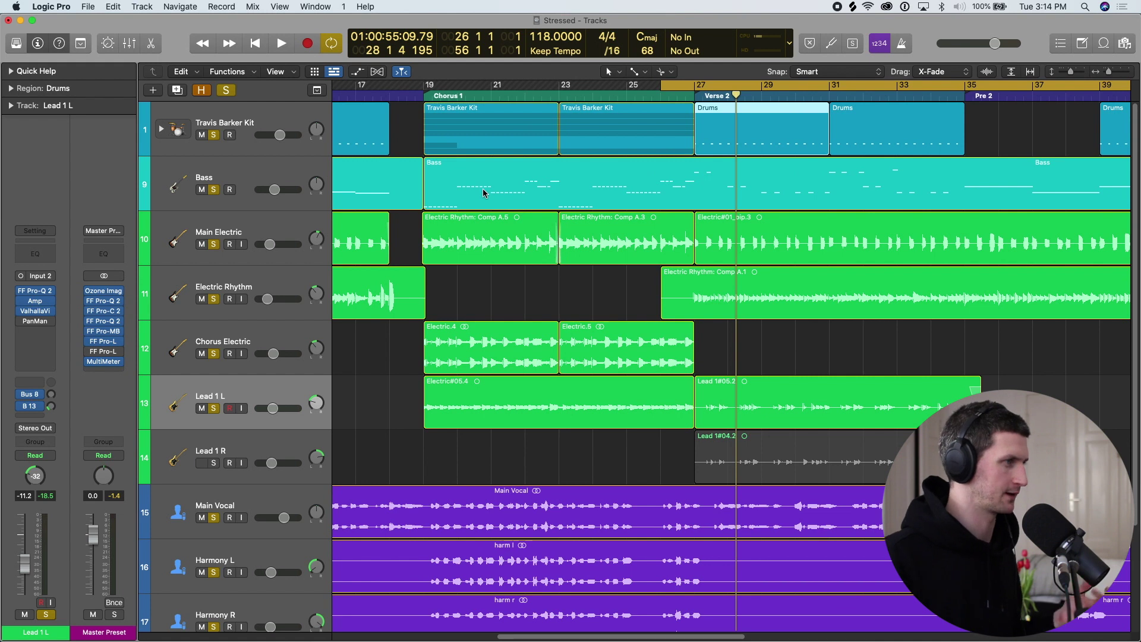
{"action": "scroll", "coordinate": [482, 188], "scroll_direction": "right", "scroll_amount": 3}
{"action": "left_click_drag", "start_coordinate": [554, 86], "coordinate": [986, 100]}
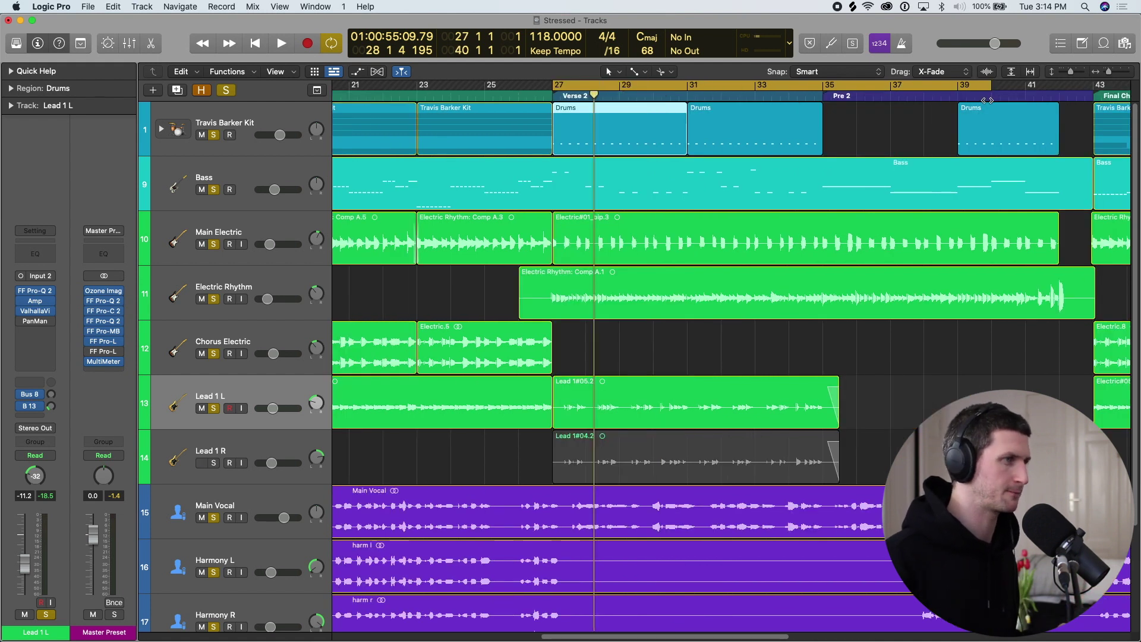
{"action": "scroll", "coordinate": [982, 99], "scroll_direction": "right", "scroll_amount": 1}
{"action": "left_click_drag", "start_coordinate": [804, 88], "coordinate": [1094, 94]}
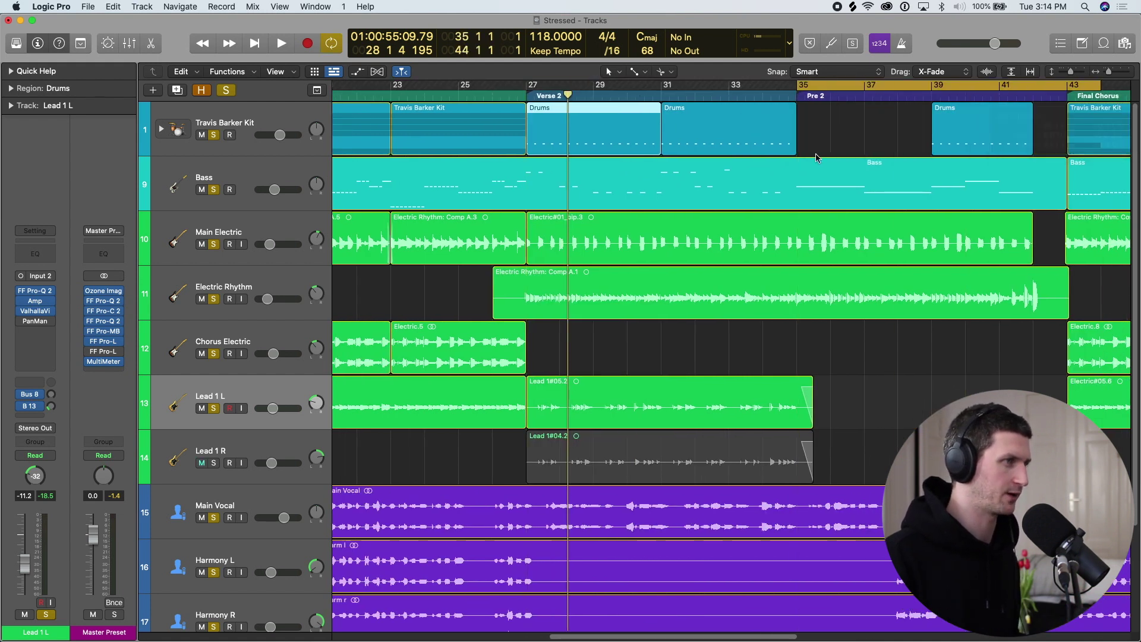
{"action": "left_click", "coordinate": [224, 90]}
{"action": "left_click", "coordinate": [213, 190]}
{"action": "key", "text": "space"}
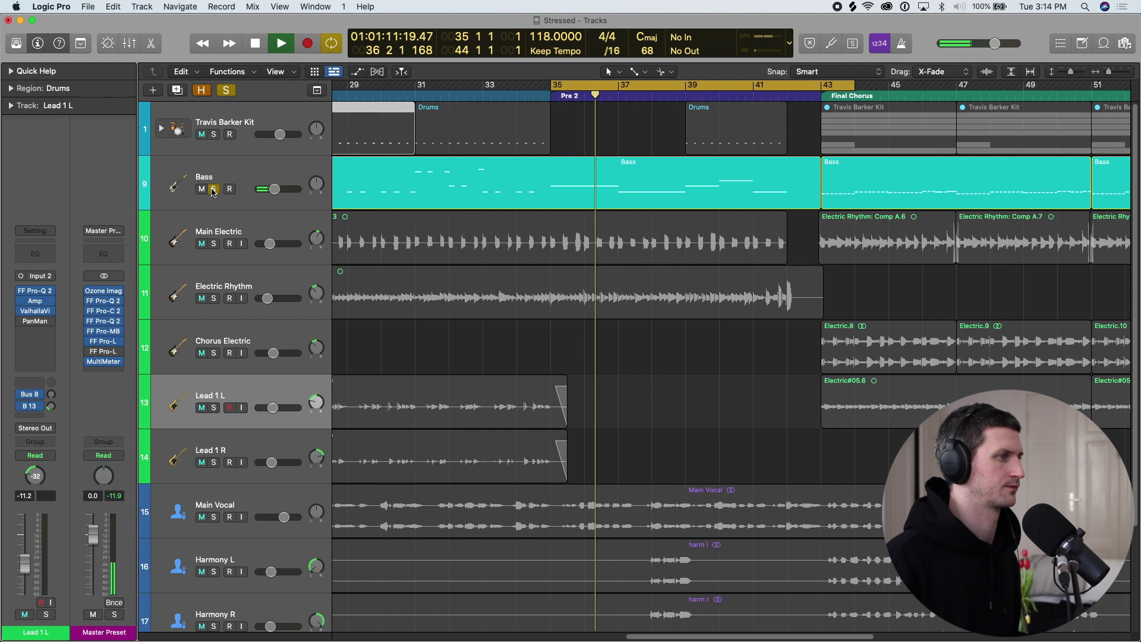
Step: Set the cycle range from bar 43 to bar 61 and play the soloed bass into the Final Chorus
{"action": "key", "text": "c"}
{"action": "key", "text": "super+Left"}
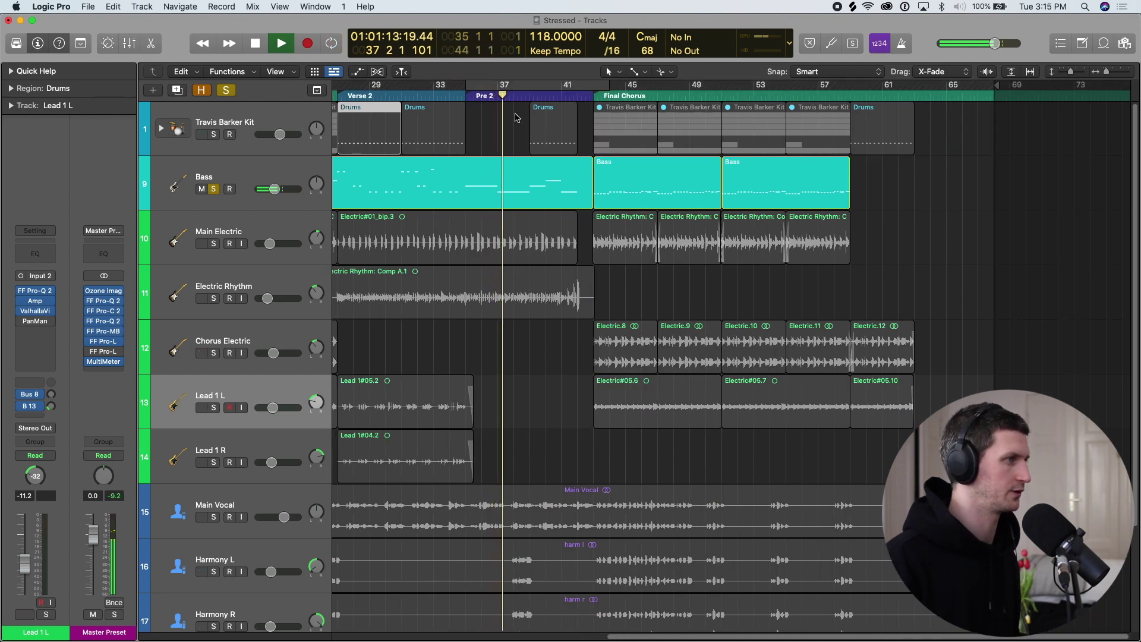
{"action": "left_click_drag", "start_coordinate": [597, 85], "coordinate": [883, 85]}
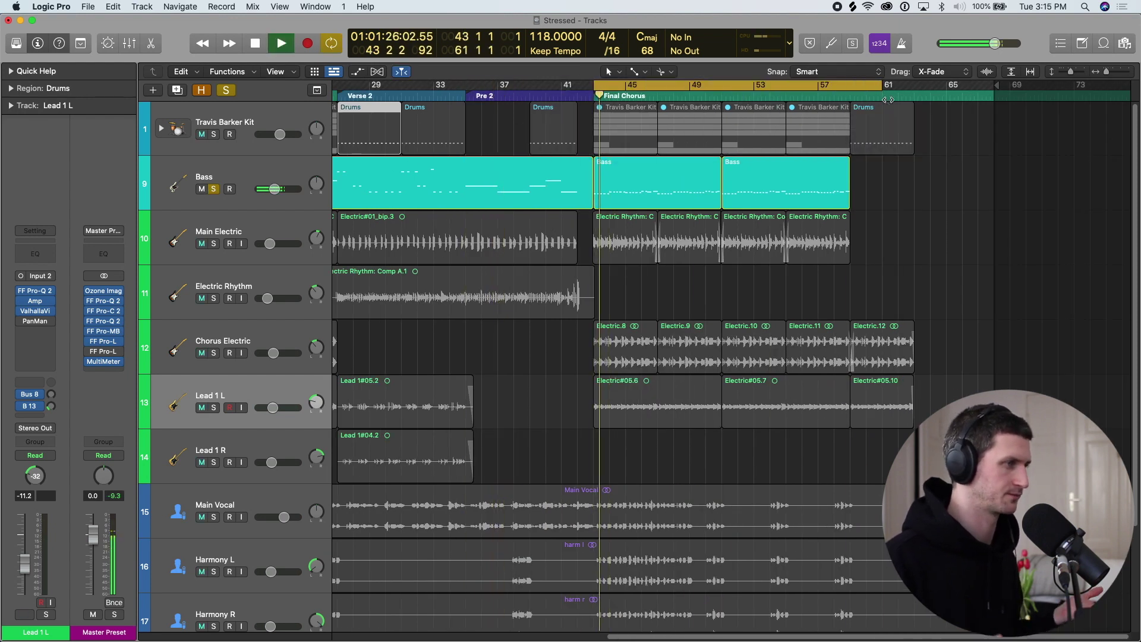
{"action": "key", "text": "space"}
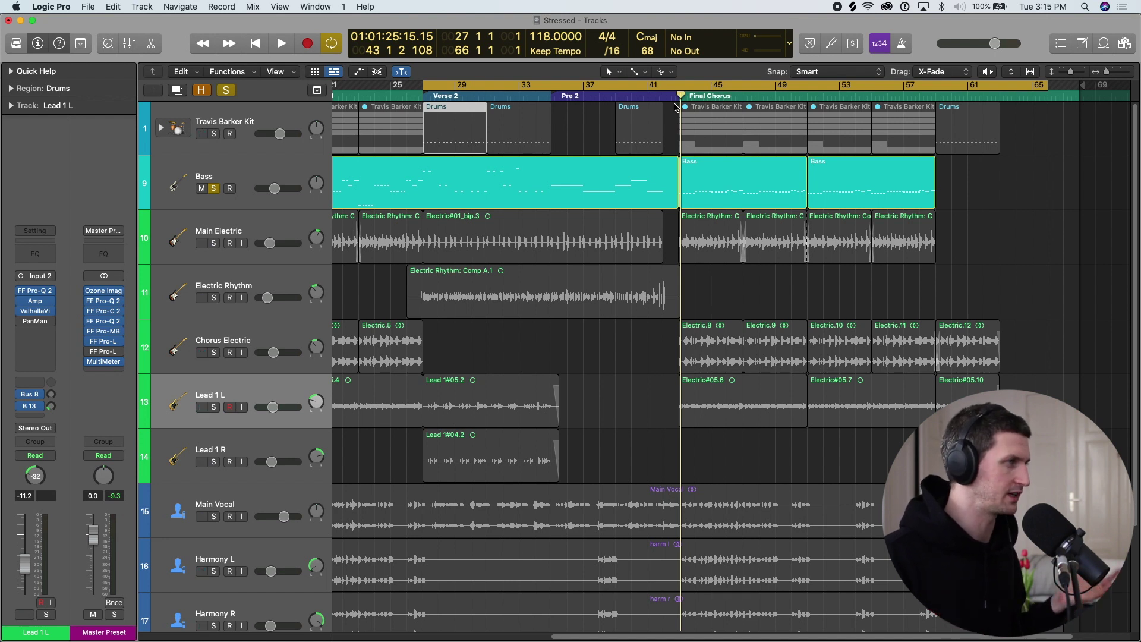
Step: Clear all solos and play Verse 2 into Pre 2 with the full arrangement
{"action": "left_click", "coordinate": [224, 93]}
{"action": "key", "text": "z"}
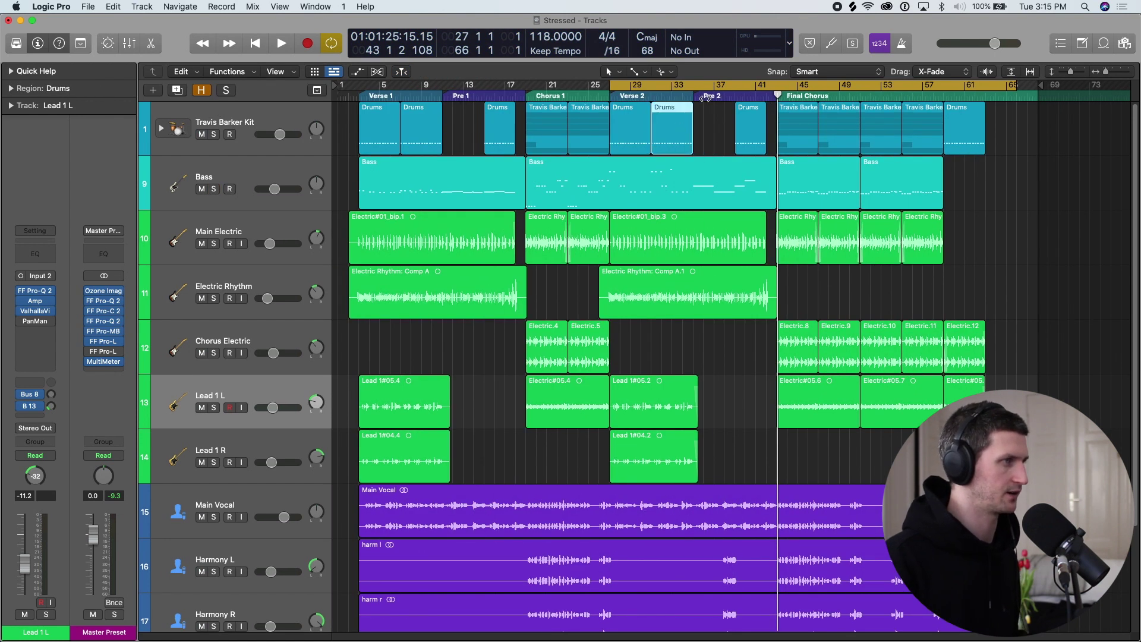
{"action": "left_click_drag", "start_coordinate": [694, 84], "coordinate": [912, 86]}
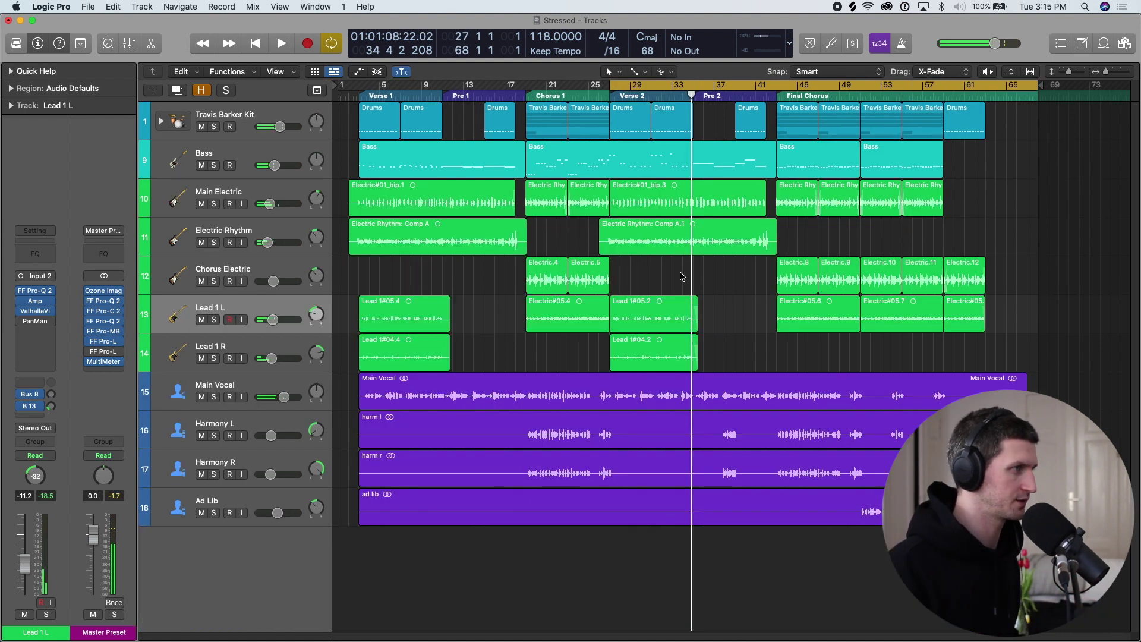
{"action": "key", "text": "space"}
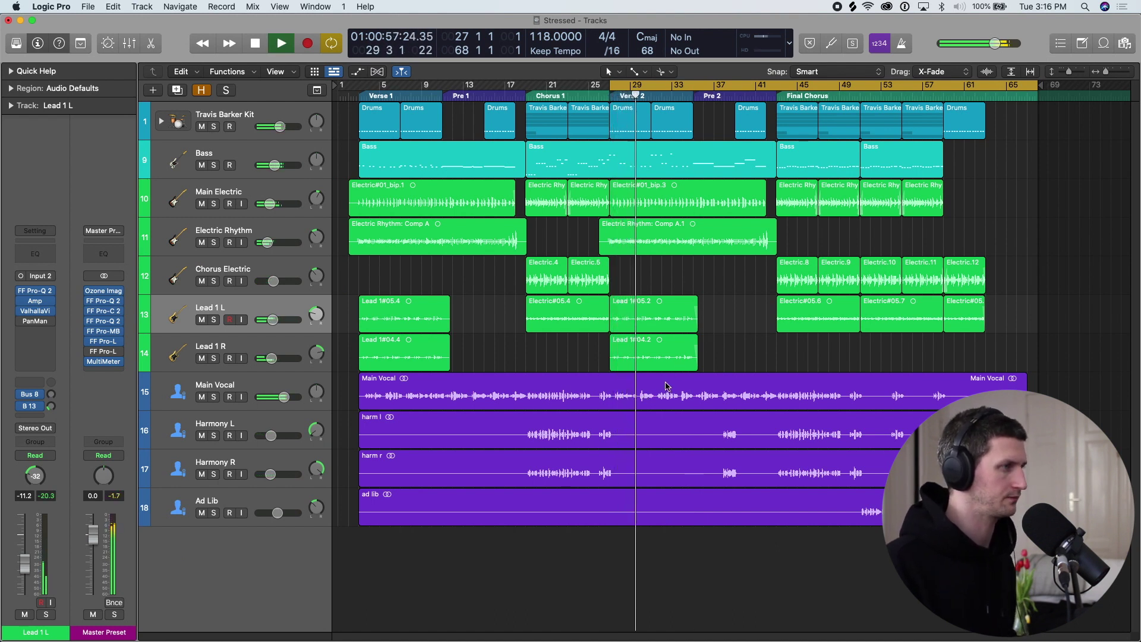
{"action": "key", "text": "super+Up"}
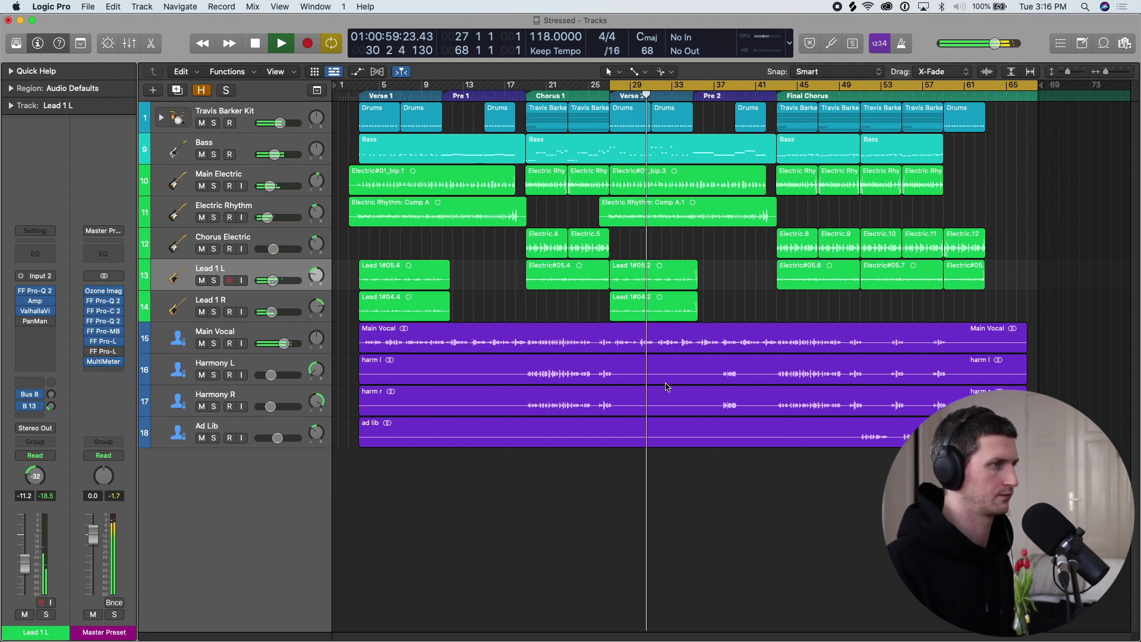
{"action": "key", "text": "super+Down"}
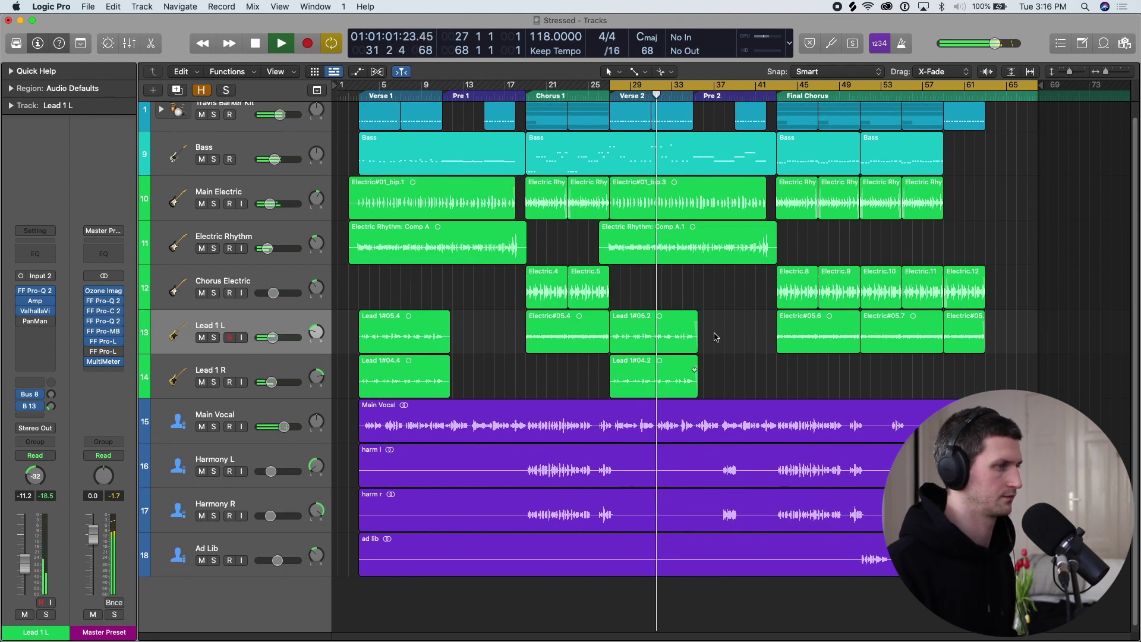
{"action": "scroll", "coordinate": [716, 337], "scroll_direction": "up", "scroll_amount": 1}
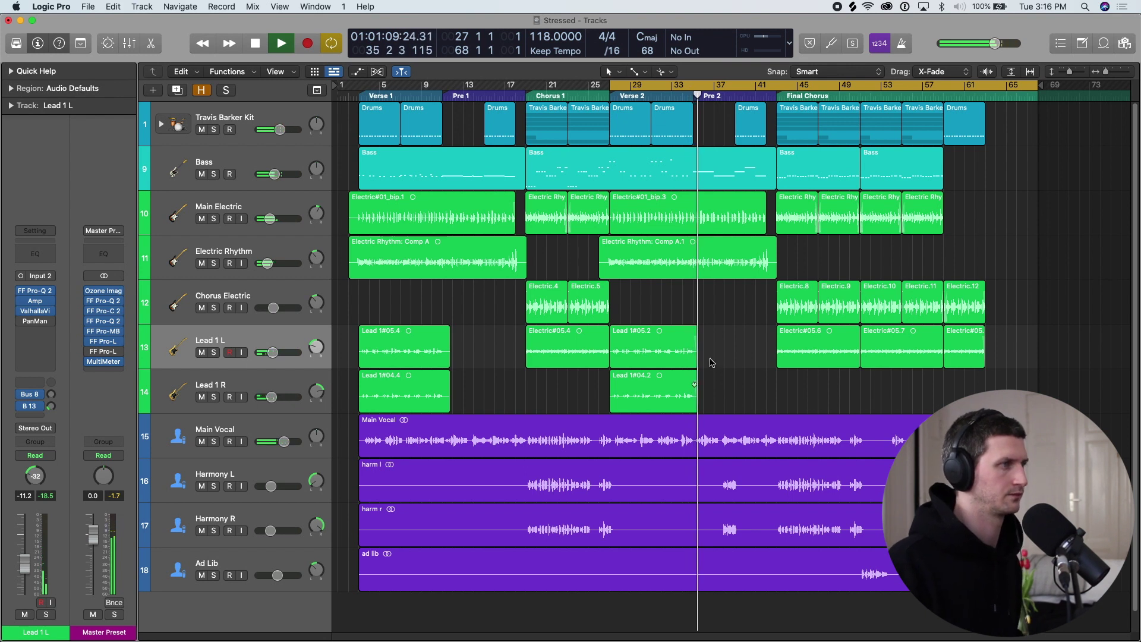
{"action": "key", "text": "space"}
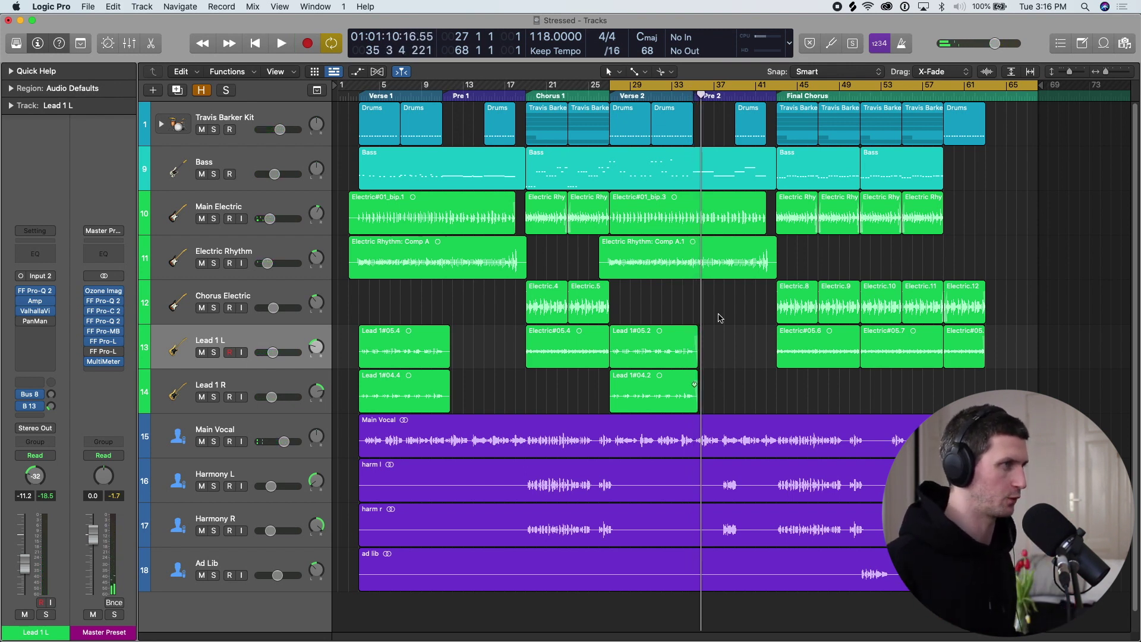
Step: Set the cycle range from bar 35 to bar 59 and play the first half of Pre 2 with the full arrangement
{"action": "left_click_drag", "start_coordinate": [695, 87], "coordinate": [880, 161]}
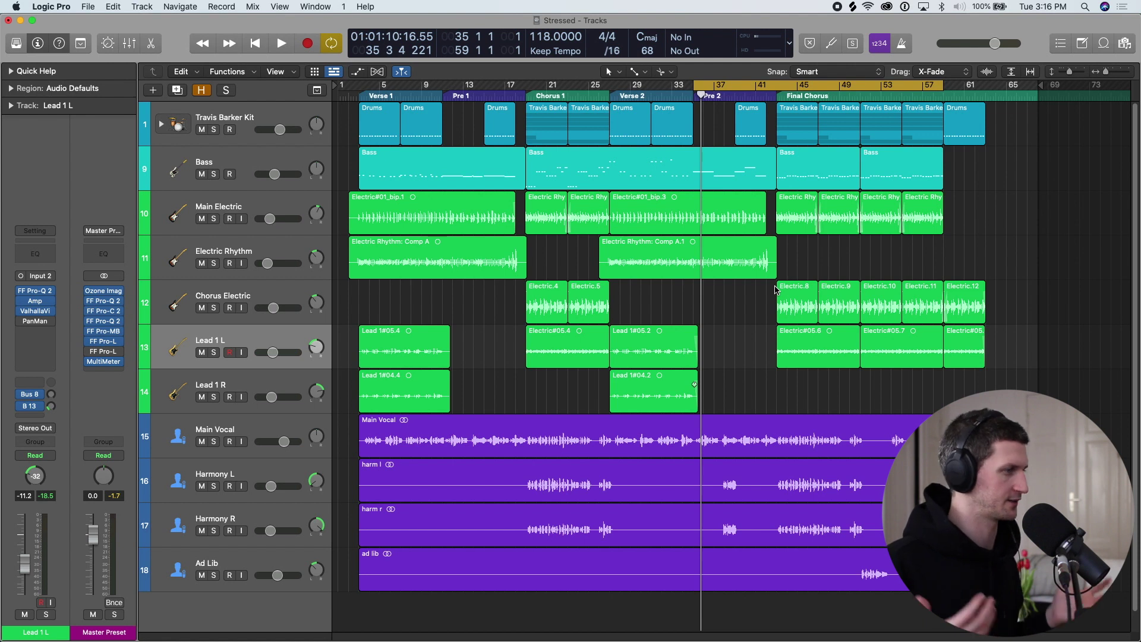
{"action": "key", "text": "space"}
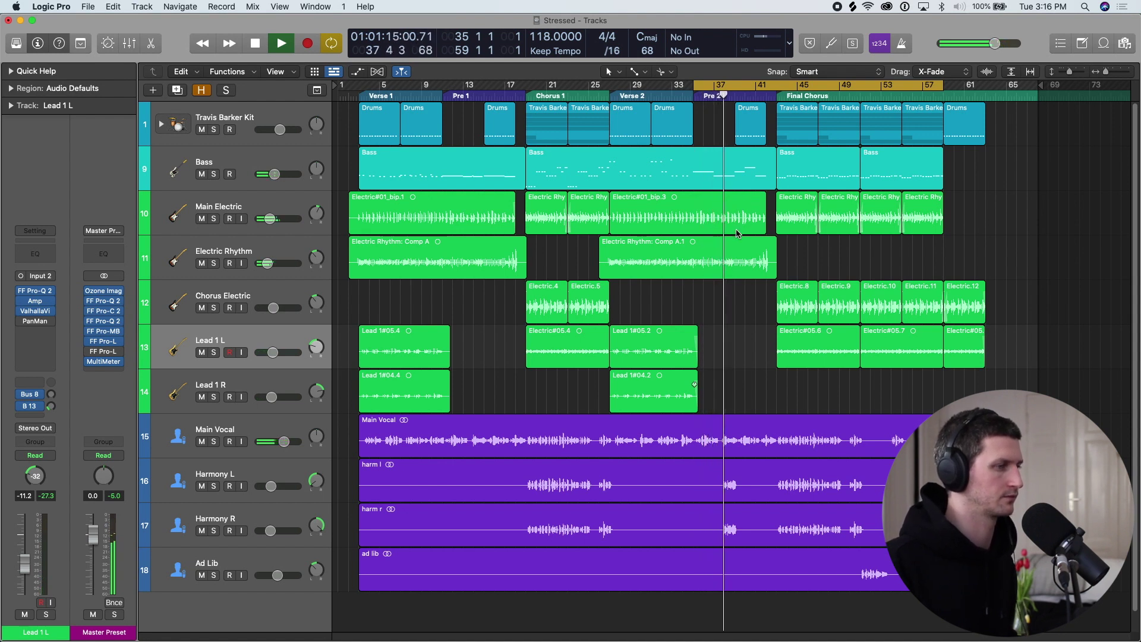
{"action": "scroll", "coordinate": [738, 237], "scroll_direction": "down", "scroll_amount": 1}
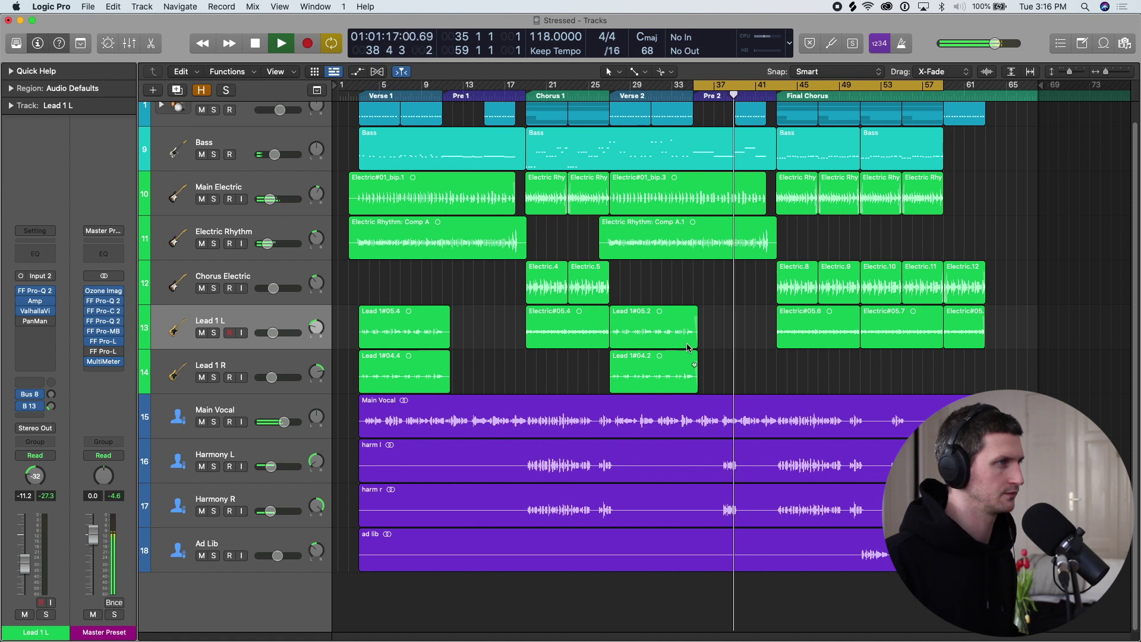
{"action": "key", "text": "space"}
Step: Set the cycle range from bar 34 to bar 45 to frame Pre 2 and the start of the Final Chorus
{"action": "left_click_drag", "start_coordinate": [669, 83], "coordinate": [885, 89]}
{"action": "left_click_drag", "start_coordinate": [698, 83], "coordinate": [702, 83]}
{"action": "scroll", "coordinate": [728, 231], "scroll_direction": "up", "scroll_amount": 1}
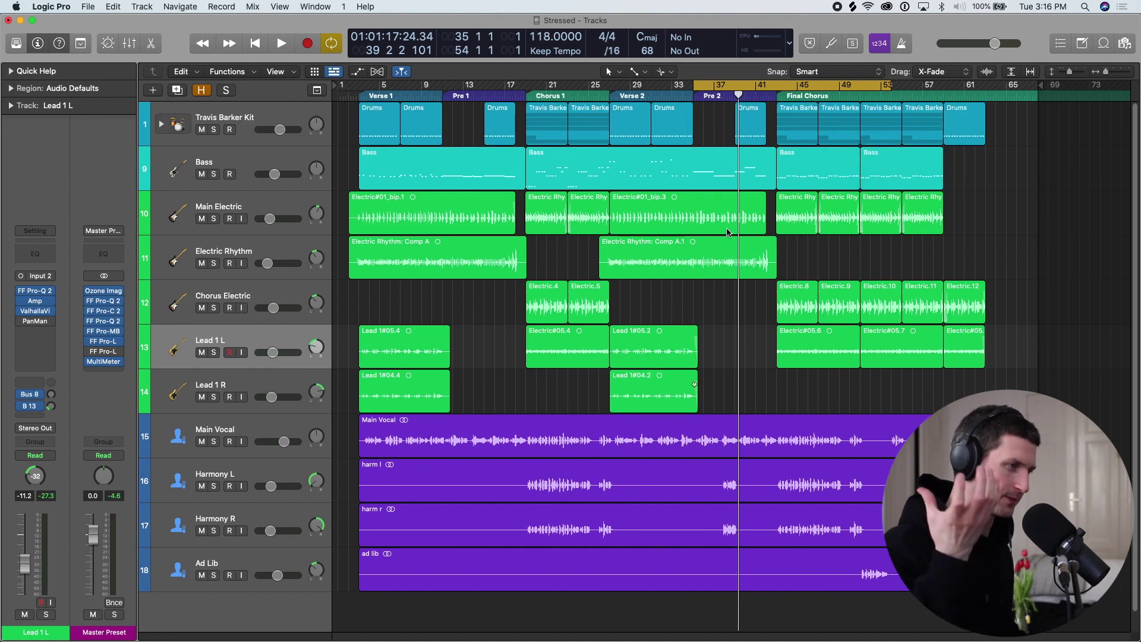
{"action": "key", "text": "super+Right"}
{"action": "key", "text": "super+Right"}
{"action": "key", "text": "super+Right"}
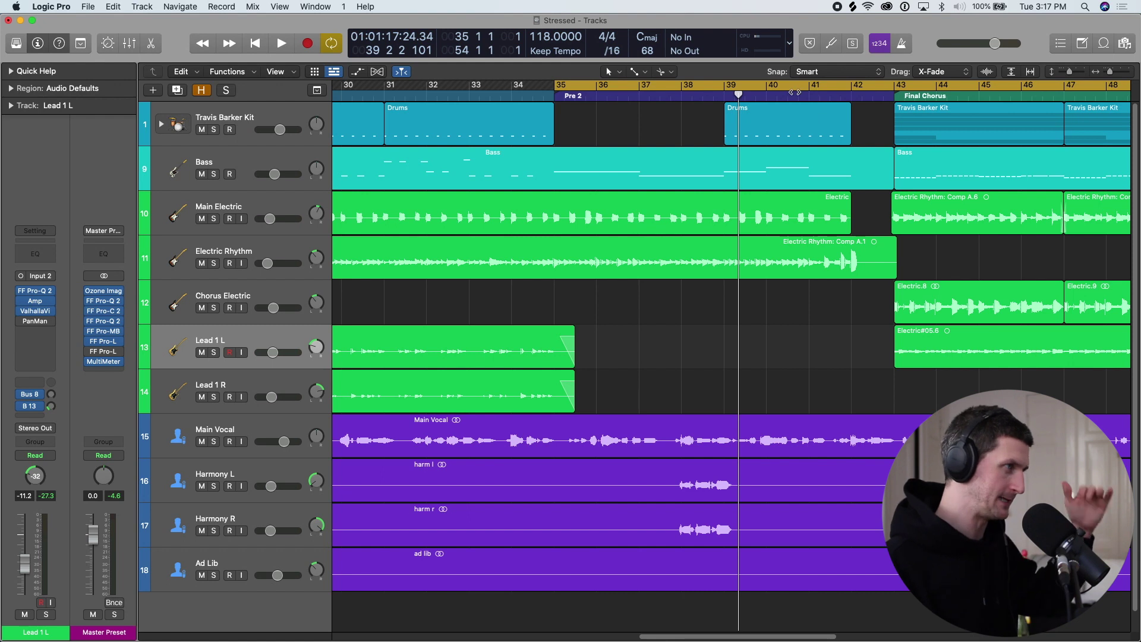
{"action": "left_click_drag", "start_coordinate": [512, 86], "coordinate": [978, 97]}
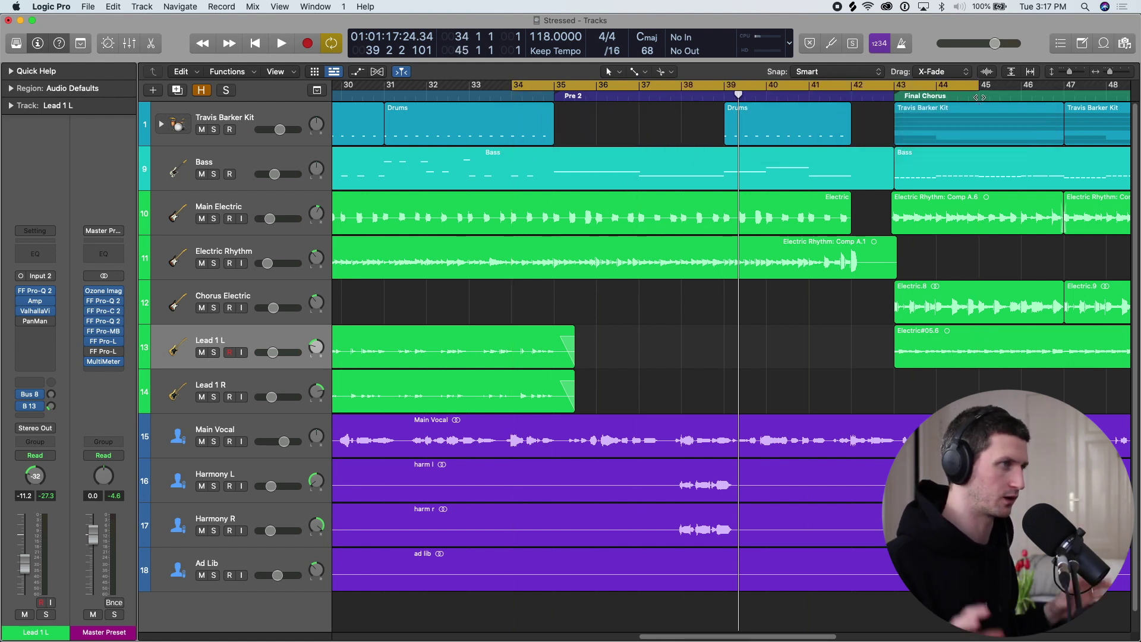
{"action": "key", "text": "super+Left"}
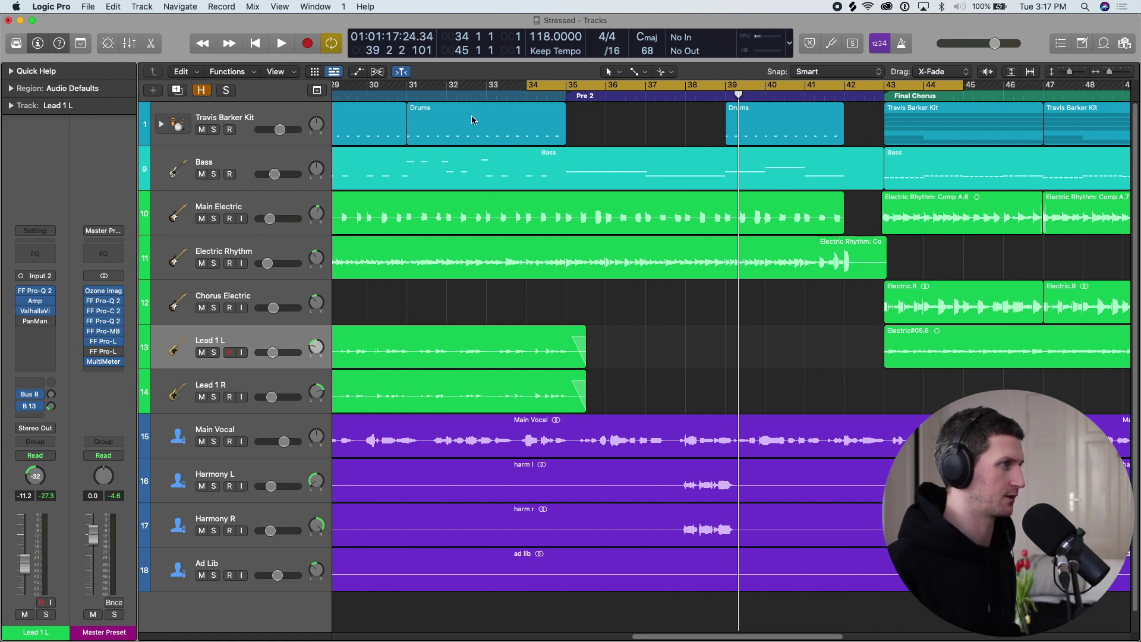
Step: Play from bar 34 through Pre 2 into the Final Chorus, turning cycle mode off during playback
{"action": "key", "text": "space"}
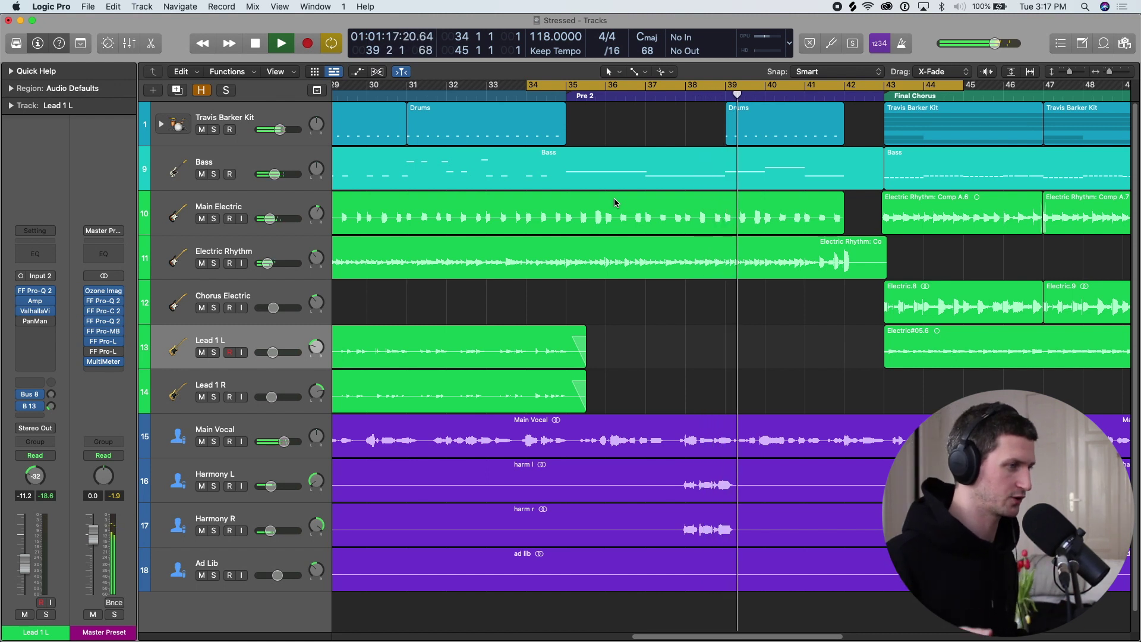
{"action": "key", "text": "super+Left"}
{"action": "key", "text": "super+Left"}
{"action": "key", "text": "c"}
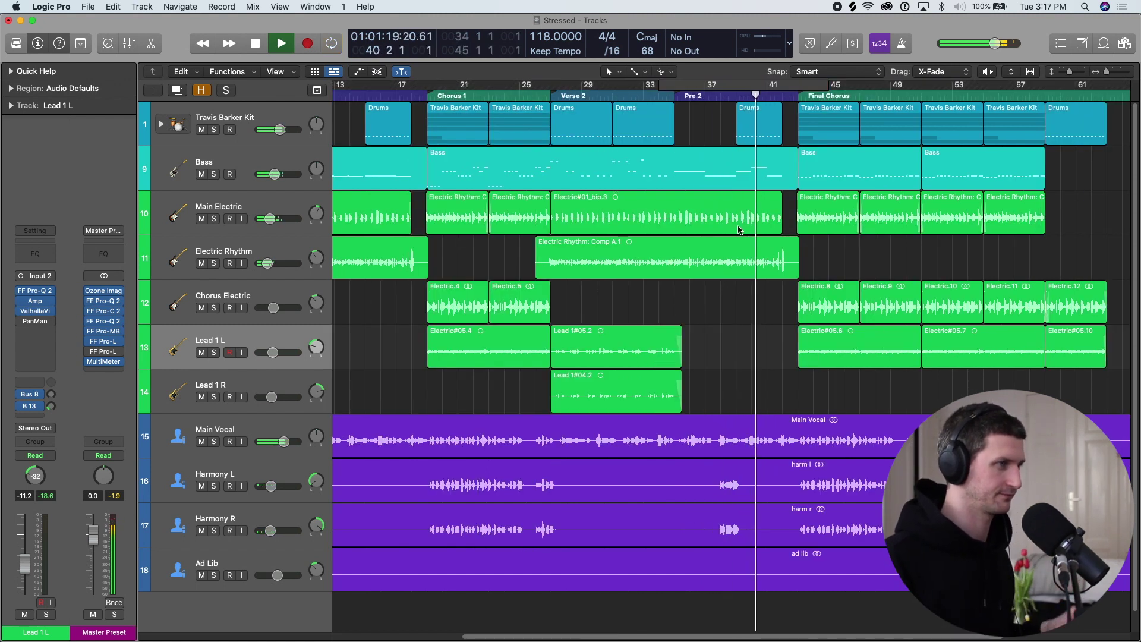
{"action": "key", "text": "super+Right"}
{"action": "key", "text": "super+Right"}
{"action": "scroll", "coordinate": [784, 249], "scroll_direction": "right", "scroll_amount": 2}
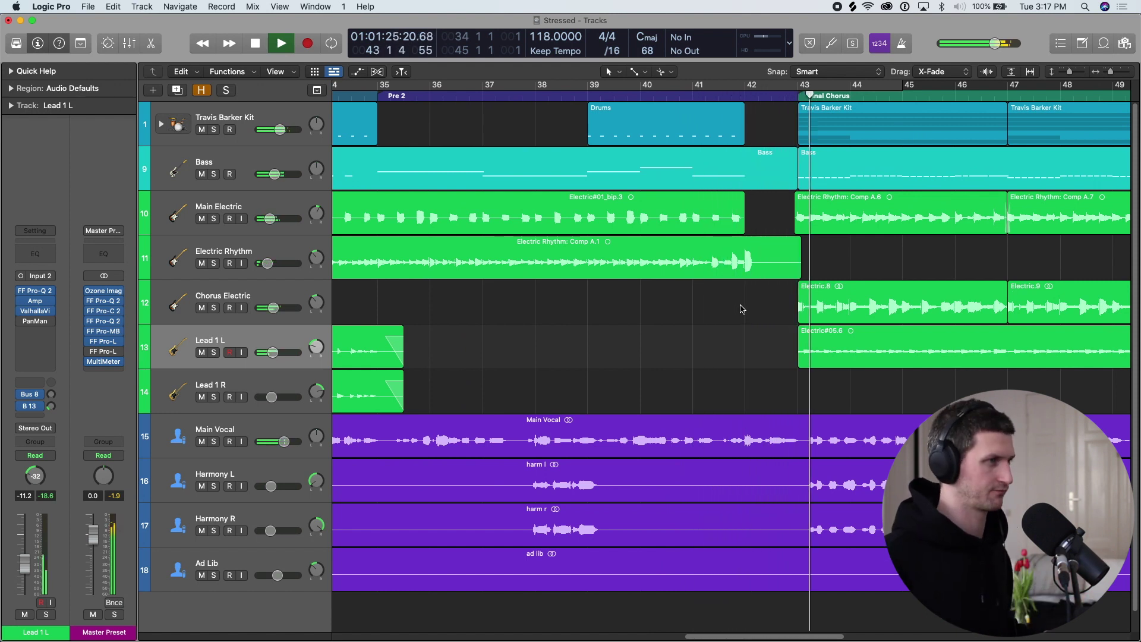
{"action": "key", "text": "super+Left"}
{"action": "key", "text": "super+Left"}
{"action": "key", "text": "super+Left"}
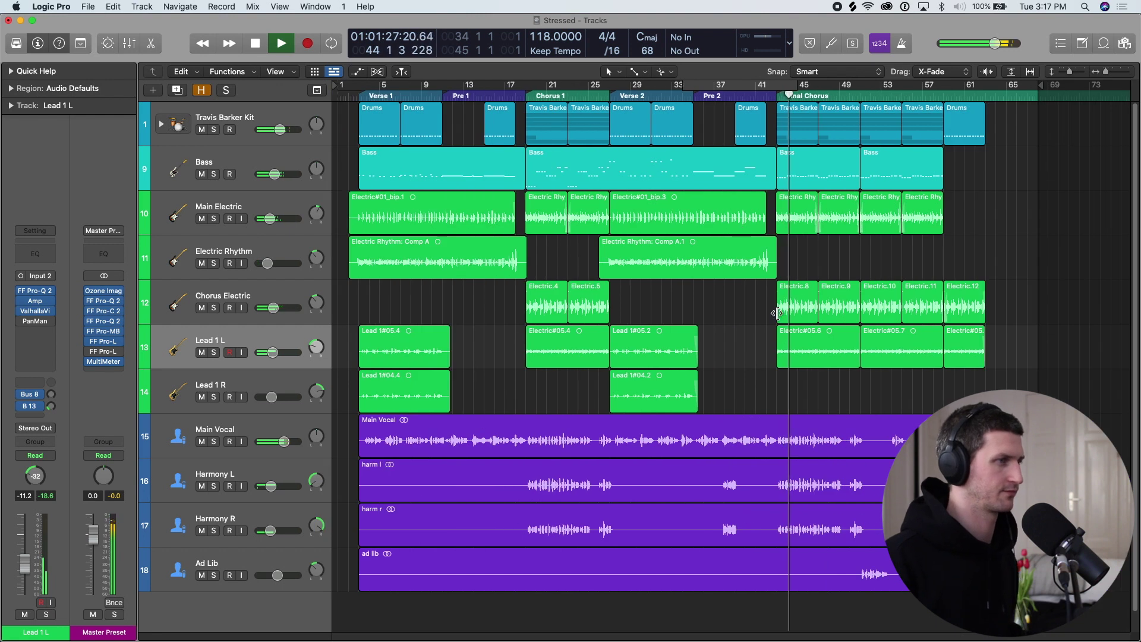
{"action": "key", "text": "space"}
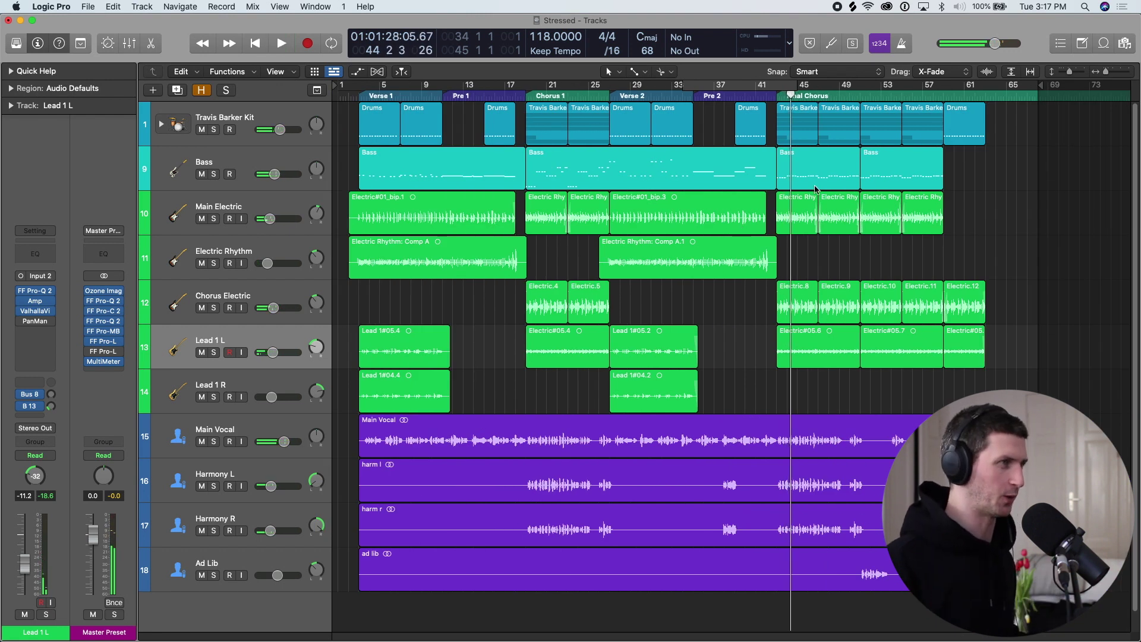
Step: Set the cycle range from bar 43 to bar 65 and inspect all notes of the Final Chorus's first Bass region
{"action": "left_click_drag", "start_coordinate": [773, 83], "coordinate": [1010, 119]}
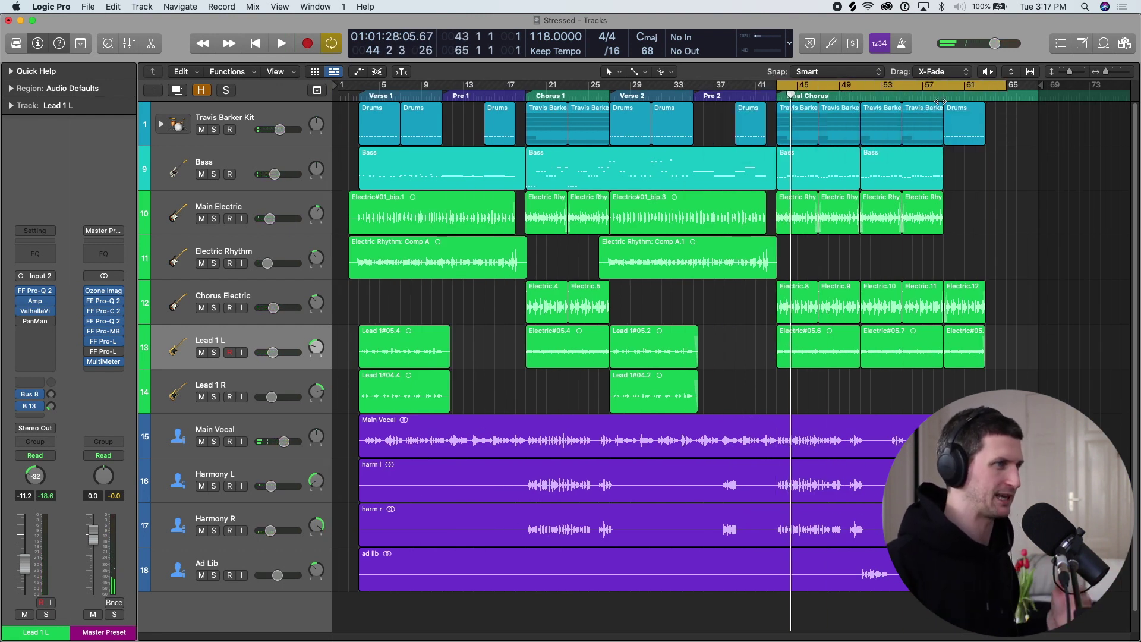
{"action": "double_click", "coordinate": [815, 161]}
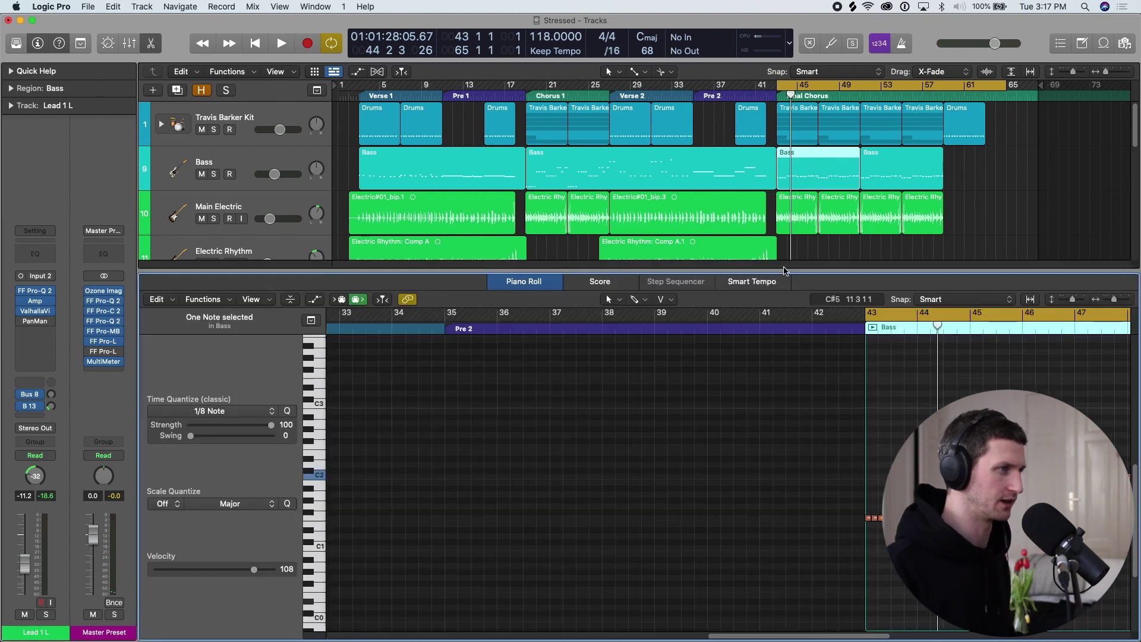
{"action": "key", "text": "super+a"}
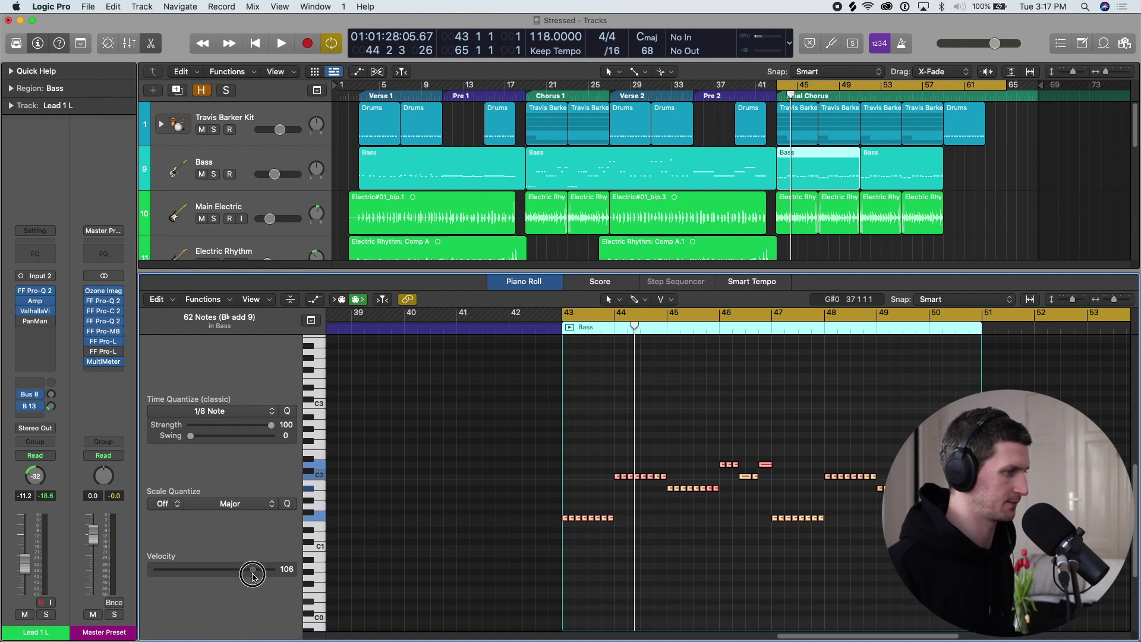
{"action": "key", "text": "p"}
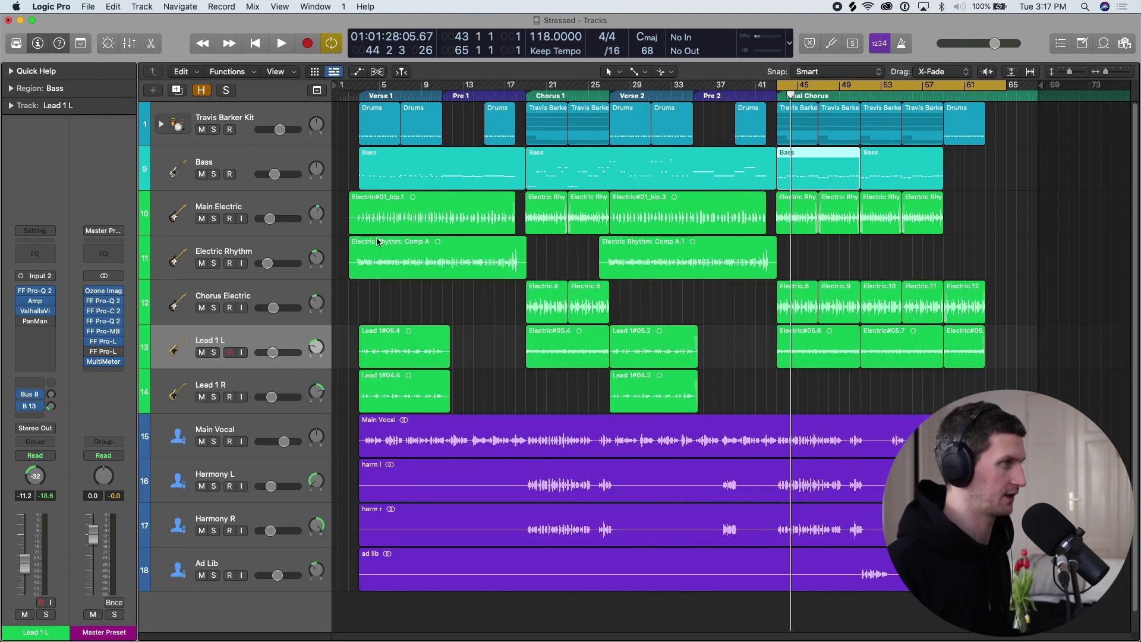
Step: Set the cycle range from bar 51 to bar 68 and play the second half of the Final Chorus up to bar 55
{"action": "left_click_drag", "start_coordinate": [523, 87], "coordinate": [551, 87]}
{"action": "left_click_drag", "start_coordinate": [861, 87], "coordinate": [1040, 88]}
{"action": "key", "text": "space"}
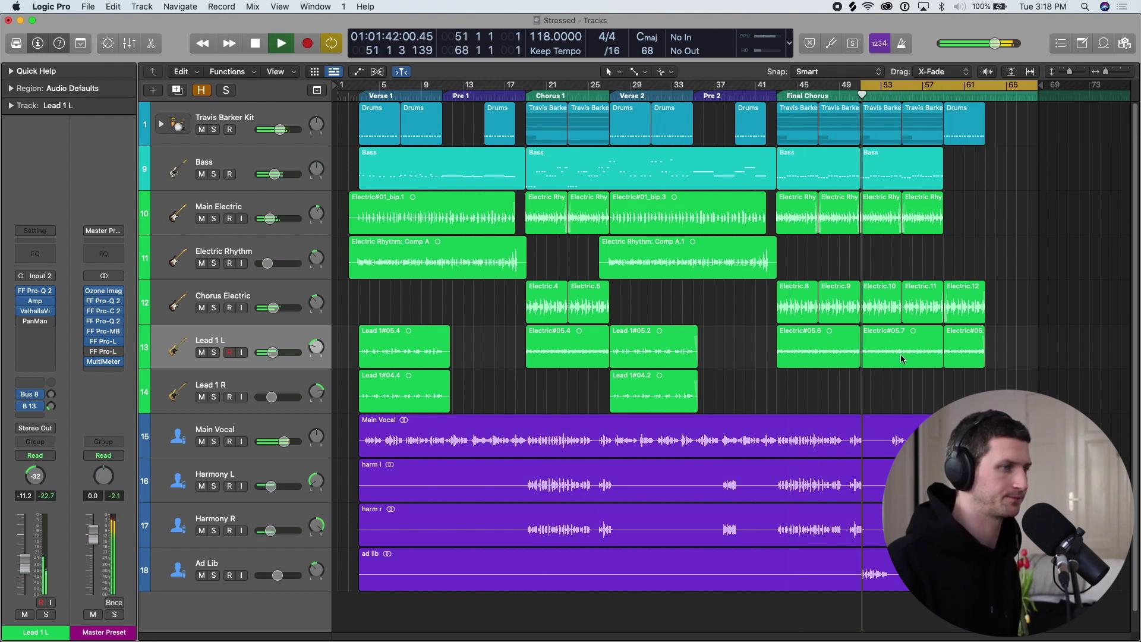
{"action": "key", "text": "super+Right"}
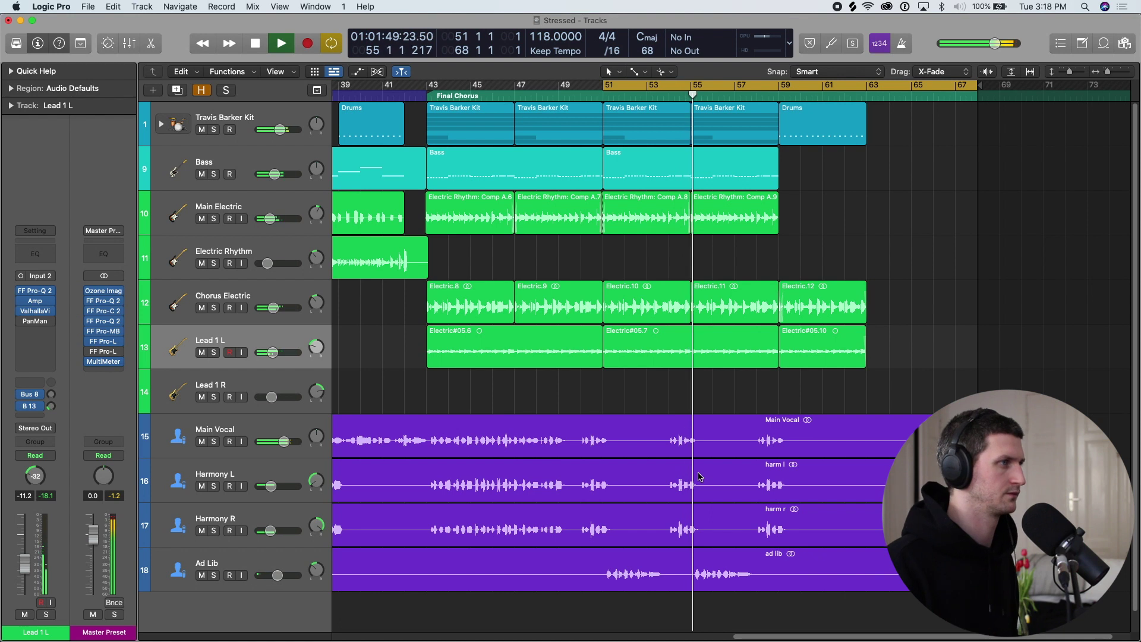
{"action": "key", "text": "space"}
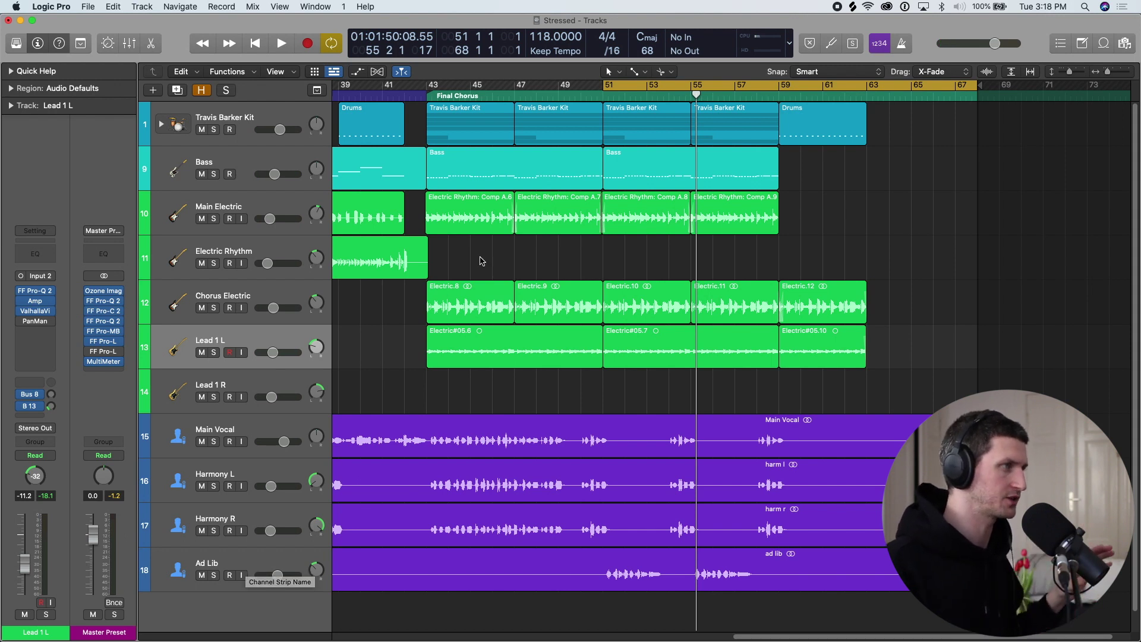
Step: Set the cycle range from bar 50 to bar 66 and play the Final Chorus into the outro, turning cycle mode off during playback
{"action": "left_click_drag", "start_coordinate": [579, 92], "coordinate": [940, 119]}
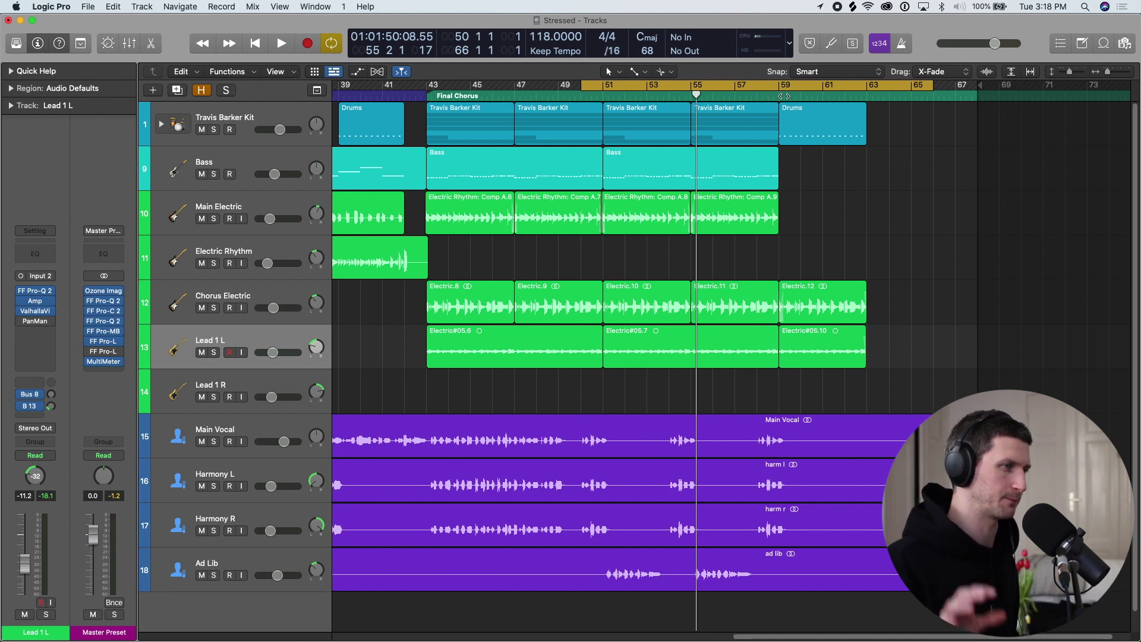
{"action": "key", "text": "space"}
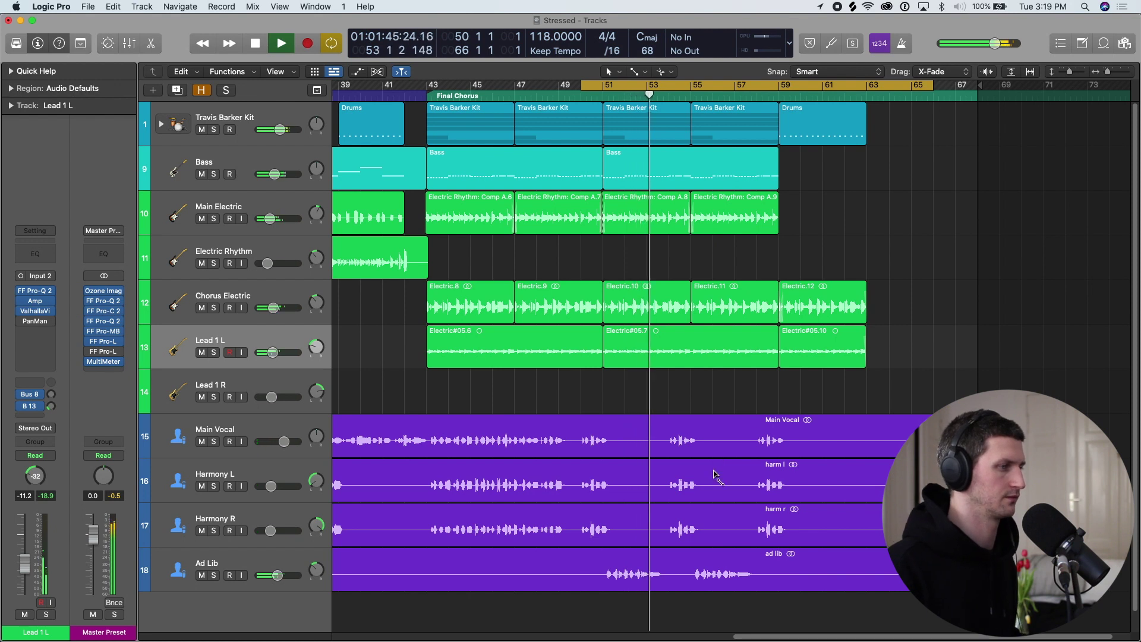
{"action": "key", "text": "super+Up"}
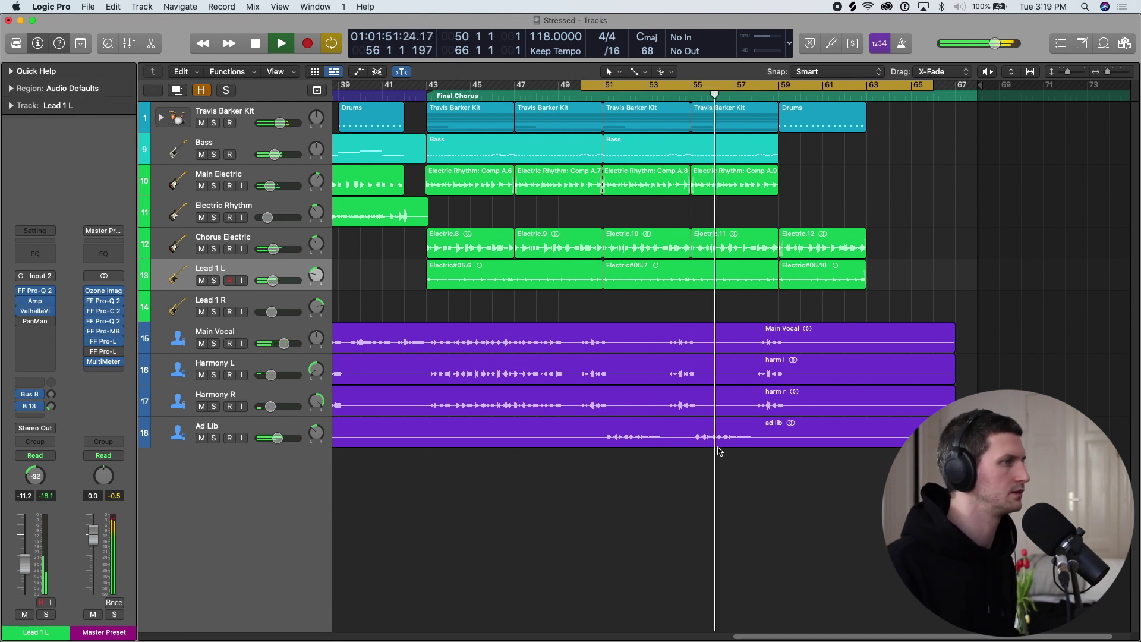
{"action": "key", "text": "z"}
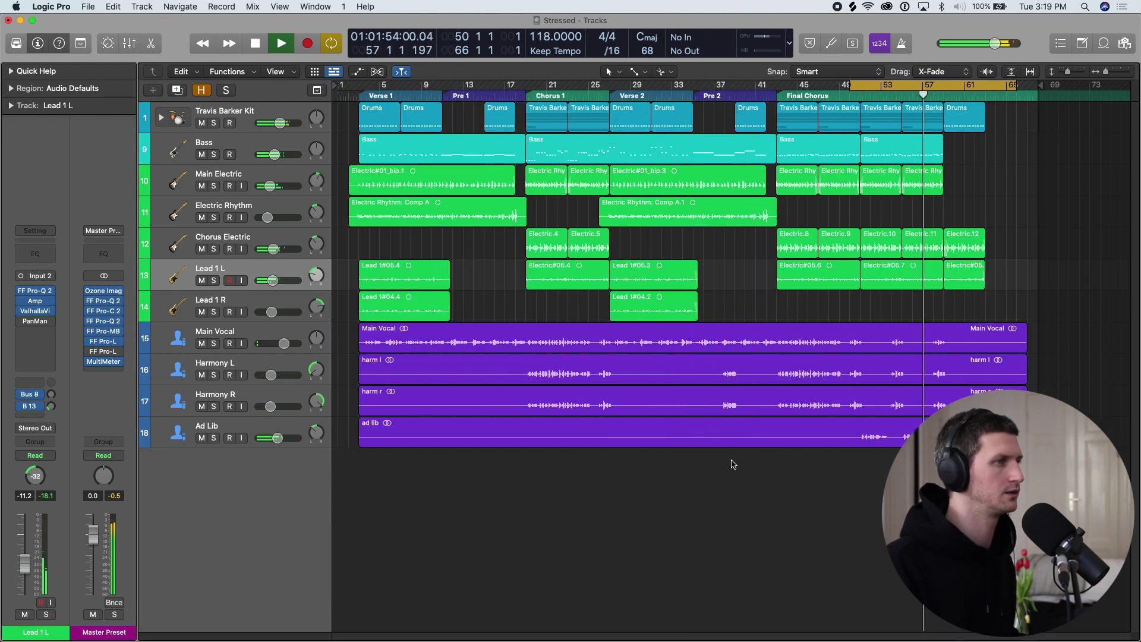
{"action": "key", "text": "z"}
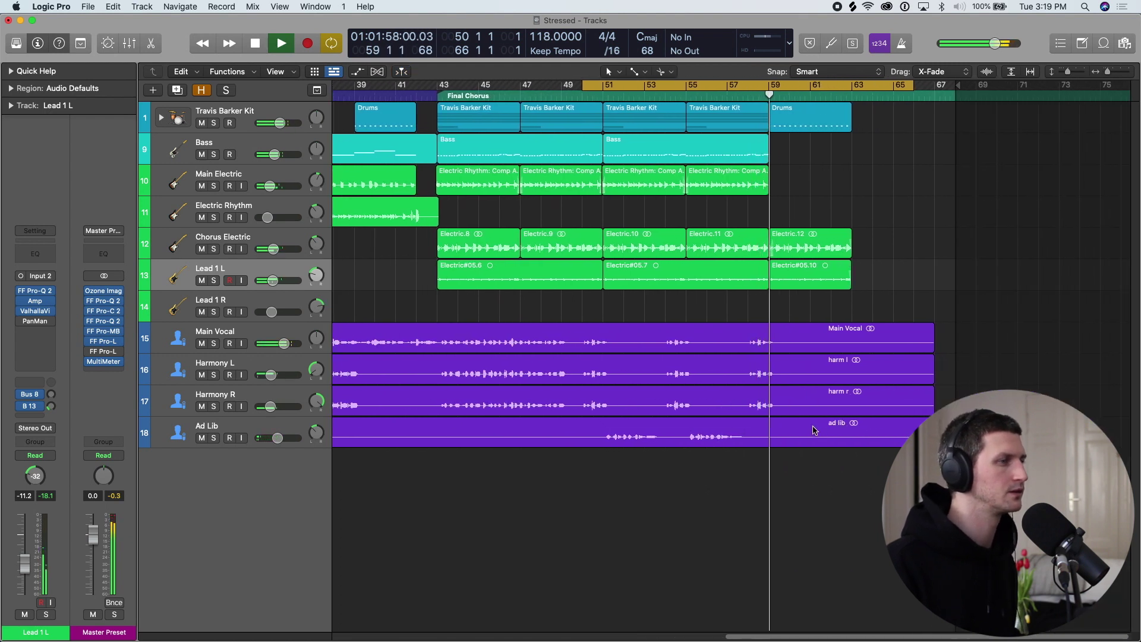
{"action": "key", "text": "z"}
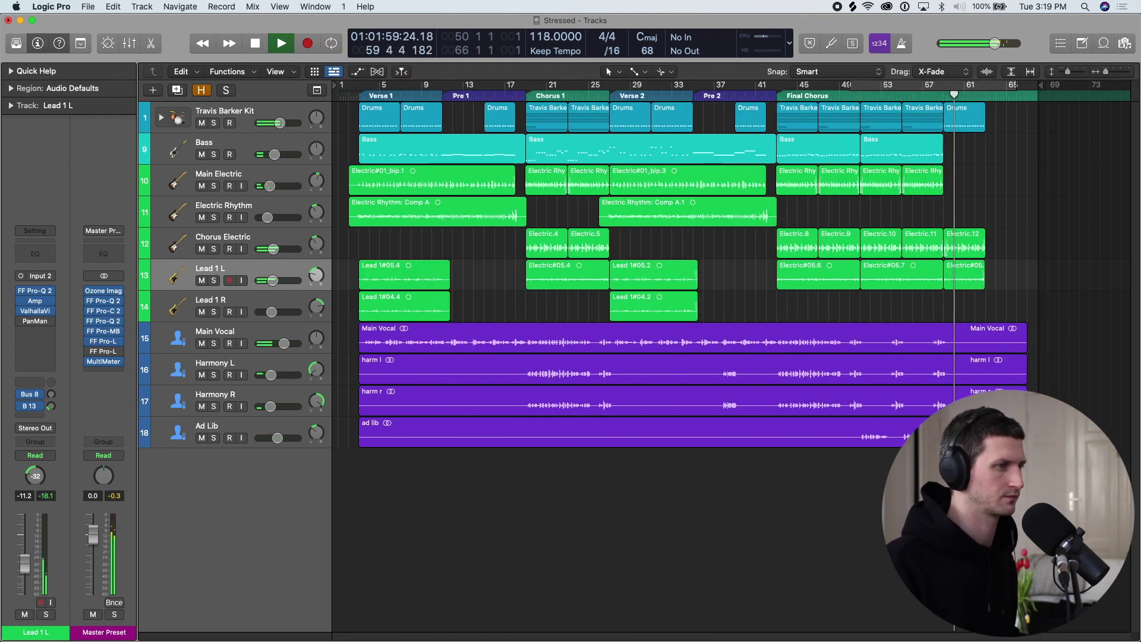
Step: Stop playback, split the Main Vocal, Harmony L, Harmony R and Ad Lib regions at about bar 60, and delete the trailing pieces
{"action": "left_click_drag", "start_coordinate": [1010, 470], "coordinate": [949, 343]}
{"action": "key", "text": "space"}
{"action": "left_click", "coordinate": [992, 326], "text": "shift"}
{"action": "right_click", "coordinate": [957, 343]}
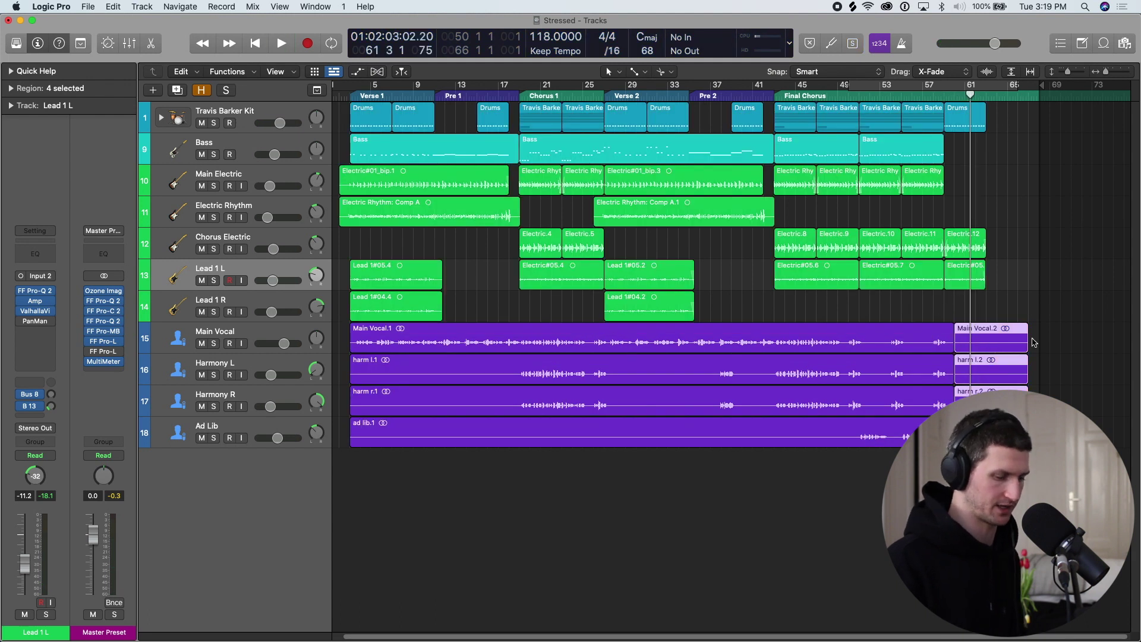
{"action": "key", "text": "BackSpace"}
Step: Delete the outro regions from bar 59 on the drum kit, Chorus Electric and Lead 1 L tracks, and reposition the playhead near the new ending
{"action": "left_click_drag", "start_coordinate": [984, 324], "coordinate": [957, 119]}
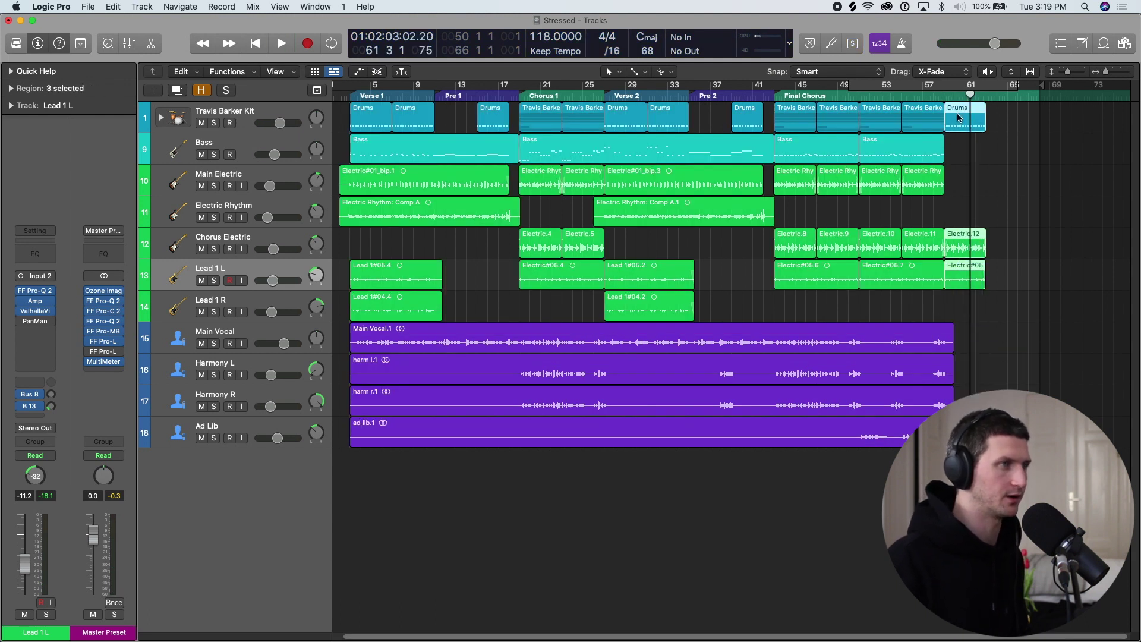
{"action": "key", "text": "BackSpace"}
{"action": "left_click", "coordinate": [937, 94]}
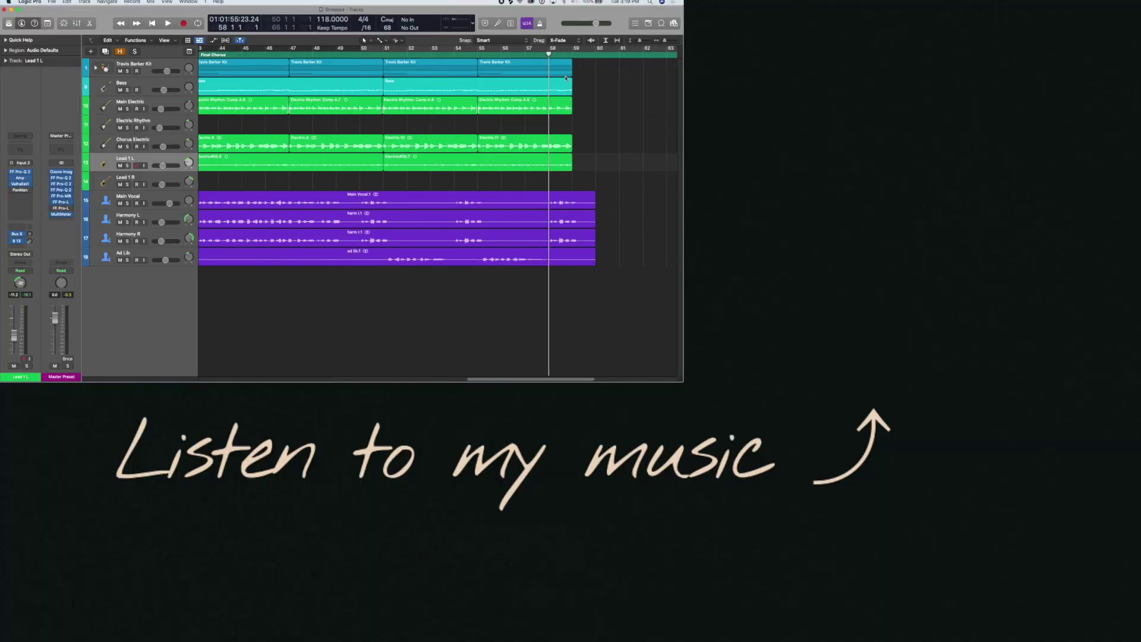